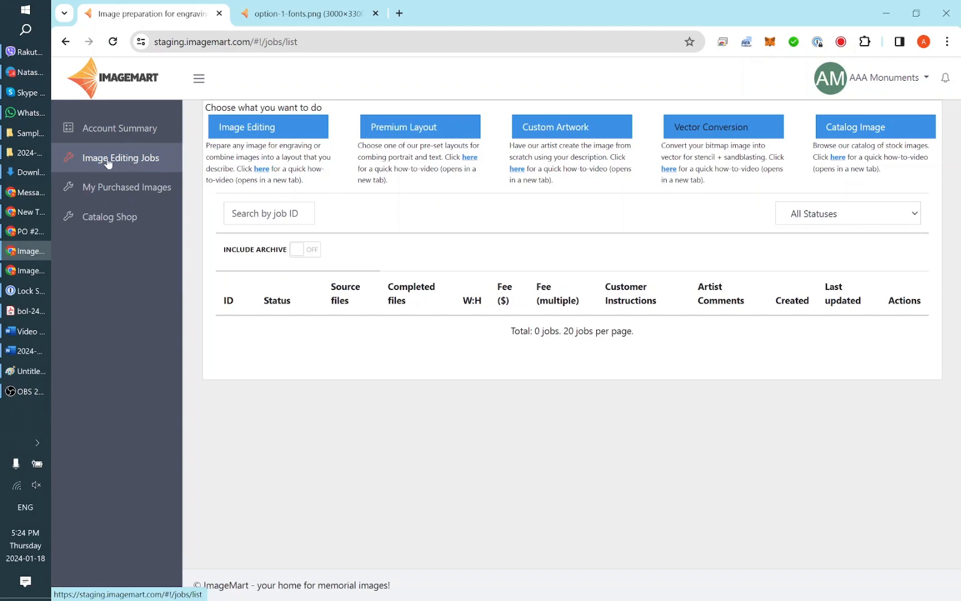
- Start a new image editing request with a contour halo, the background decision left to the artist, width 10 and height 13
{"action": "left_click", "coordinate": [265, 131]}
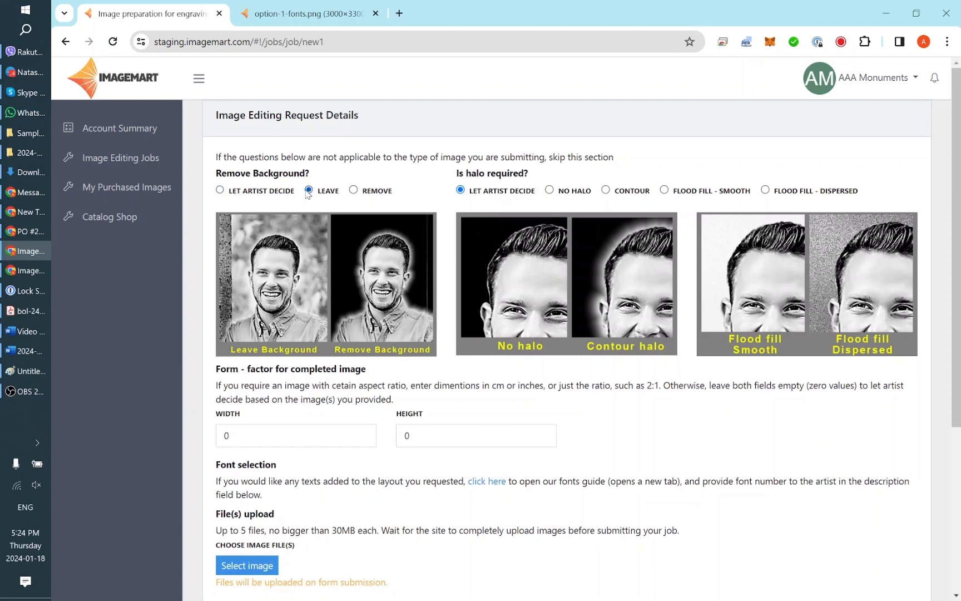
{"action": "left_click", "coordinate": [354, 191]}
{"action": "left_click", "coordinate": [607, 191]}
{"action": "key", "text": "Tab"}
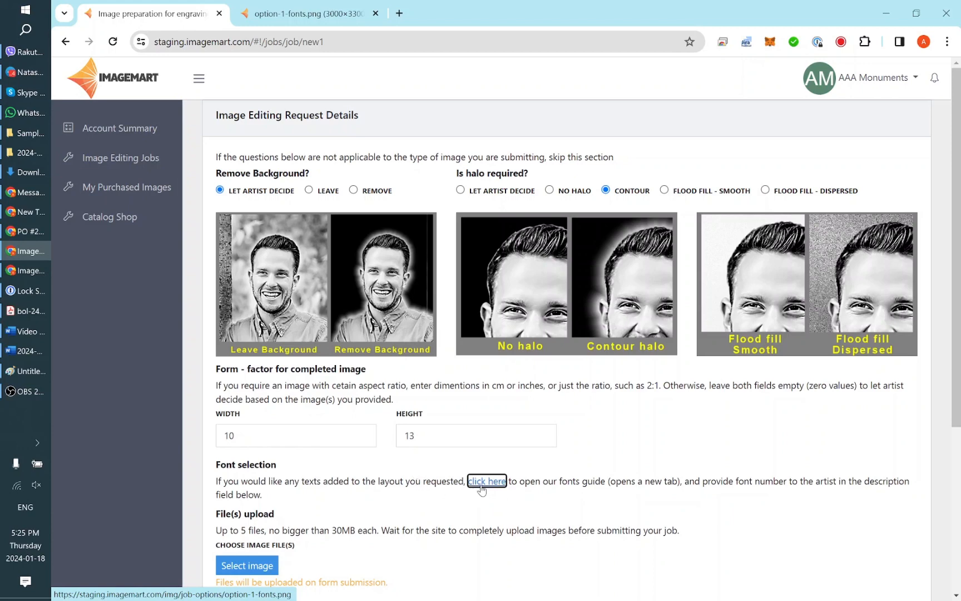
- Open the fonts guide from the request form and examine its numbered font styles and 3D lettering styles
{"action": "scroll", "coordinate": [385, 487], "scroll_direction": "down", "scroll_amount": 5}
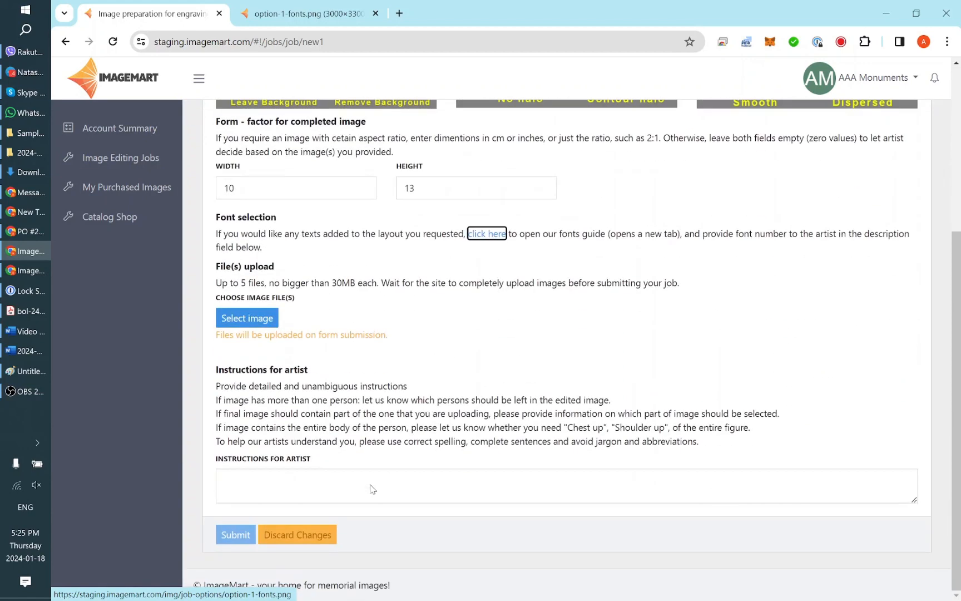
{"action": "left_click", "coordinate": [377, 483]}
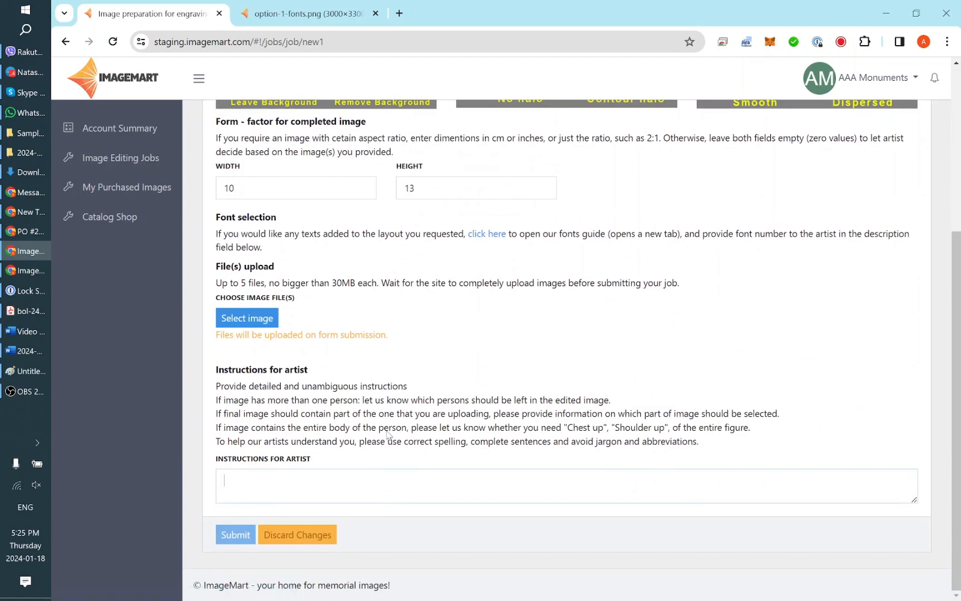
{"action": "left_click", "coordinate": [487, 234]}
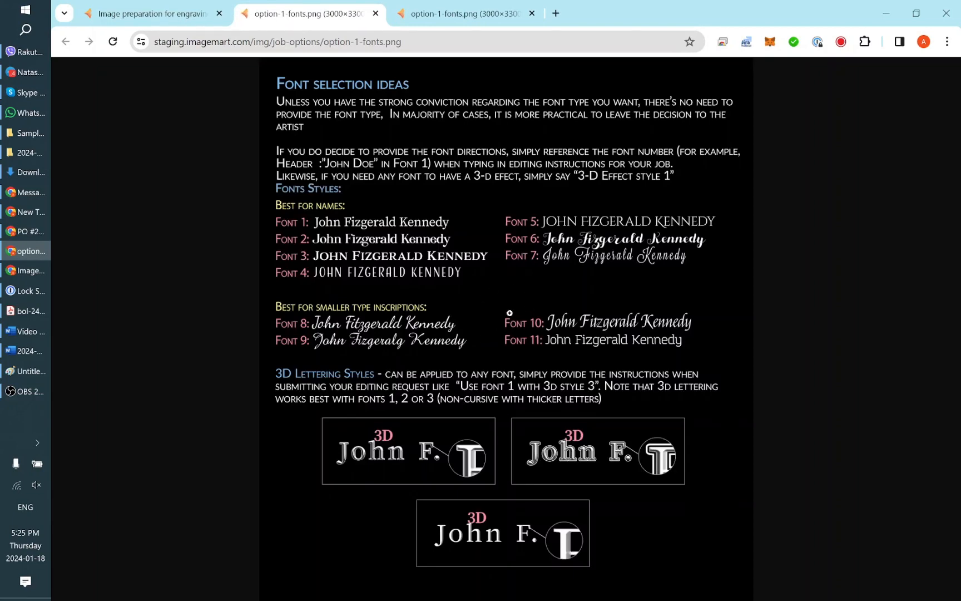
{"action": "key", "text": "ctrl+plus"}
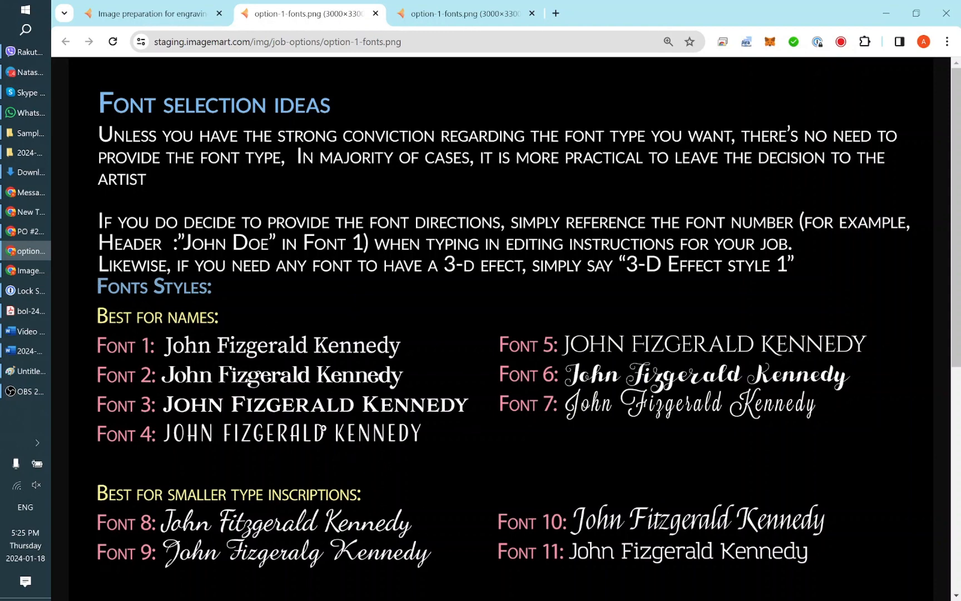
{"action": "scroll", "coordinate": [286, 460], "scroll_direction": "down", "scroll_amount": 2}
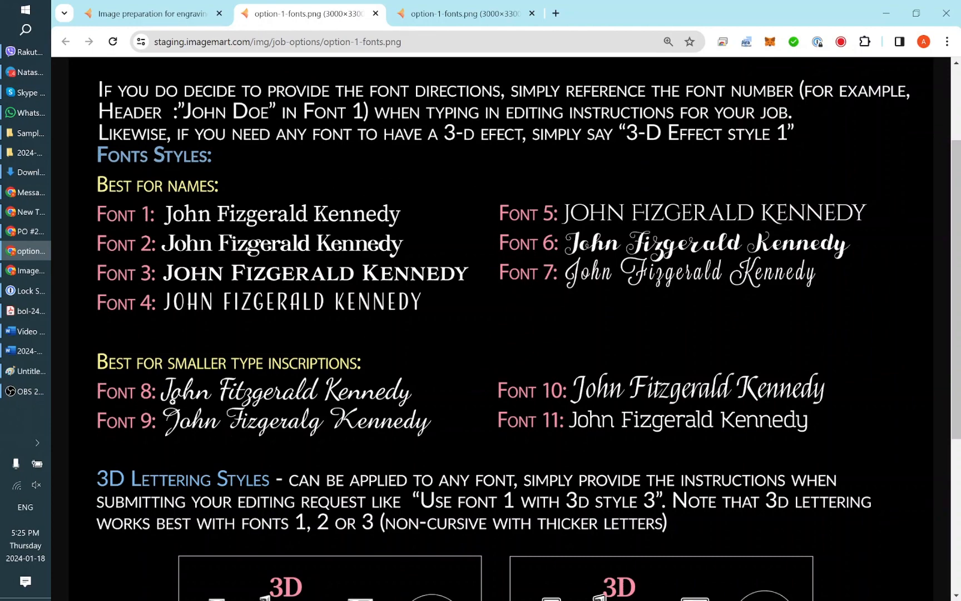
{"action": "scroll", "coordinate": [550, 389], "scroll_direction": "down", "scroll_amount": 5}
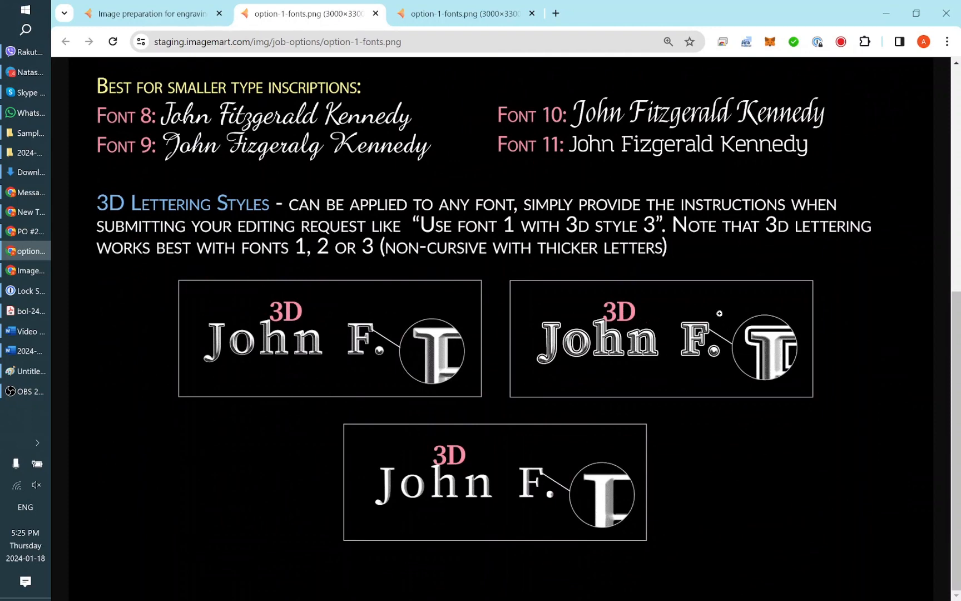
{"action": "scroll", "coordinate": [719, 313], "scroll_direction": "up", "scroll_amount": 2, "text": "ctrl"}
{"action": "scroll", "coordinate": [710, 307], "scroll_direction": "down", "scroll_amount": 1, "text": "ctrl"}
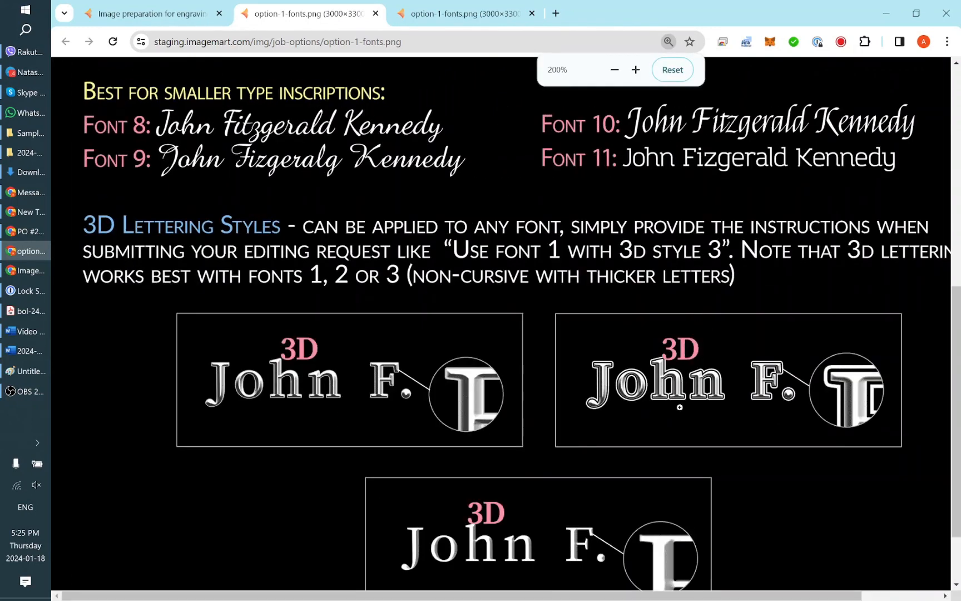
{"action": "scroll", "coordinate": [690, 462], "scroll_direction": "down", "scroll_amount": 1}
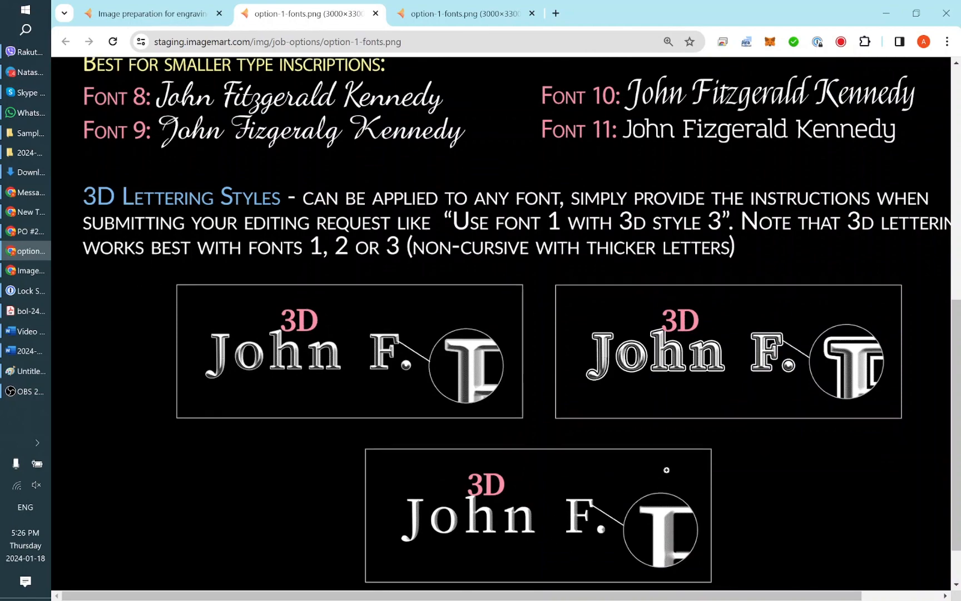
{"action": "scroll", "coordinate": [651, 458], "scroll_direction": "down", "scroll_amount": 1}
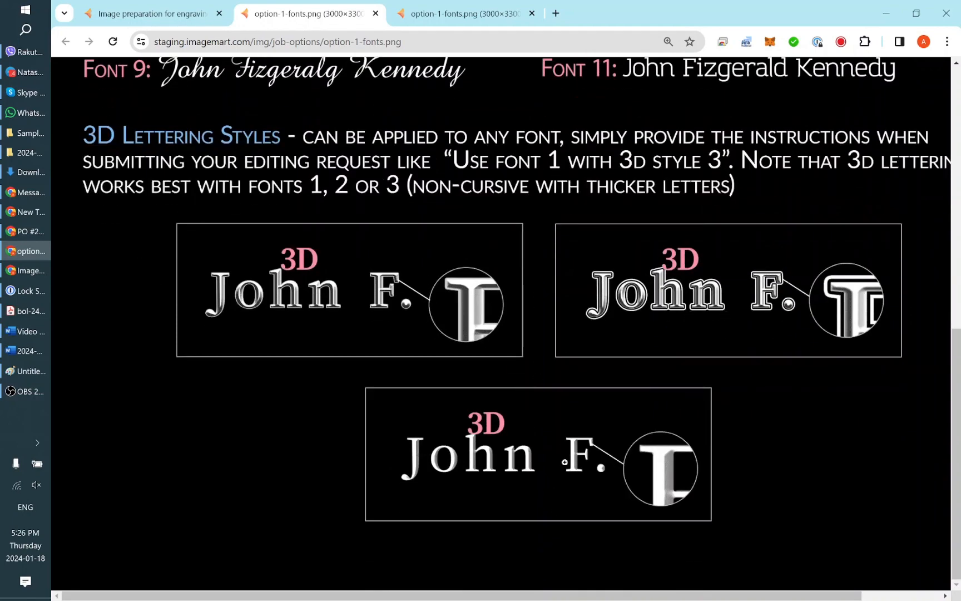
{"action": "scroll", "coordinate": [667, 381], "scroll_direction": "up", "scroll_amount": 4}
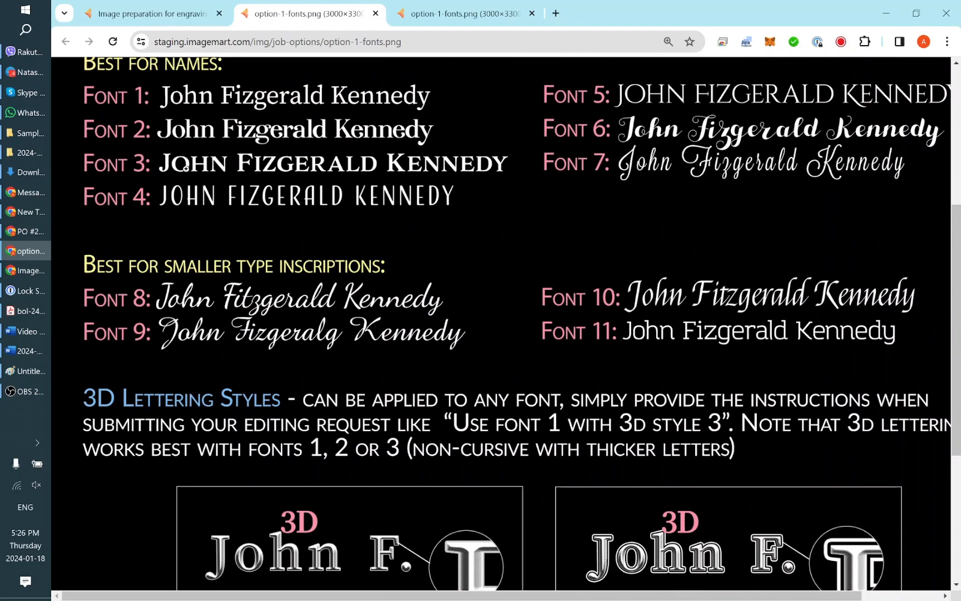
{"action": "scroll", "coordinate": [725, 342], "scroll_direction": "down", "scroll_amount": 4}
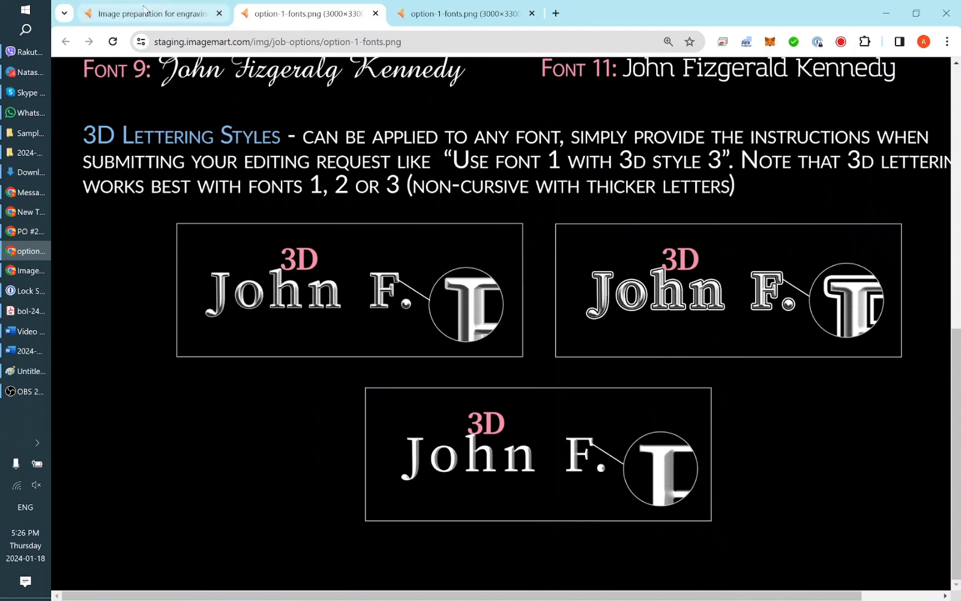
{"action": "scroll", "coordinate": [583, 304], "scroll_direction": "up", "scroll_amount": 1}
{"action": "scroll", "coordinate": [584, 305], "scroll_direction": "down", "scroll_amount": 1, "text": "ctrl"}
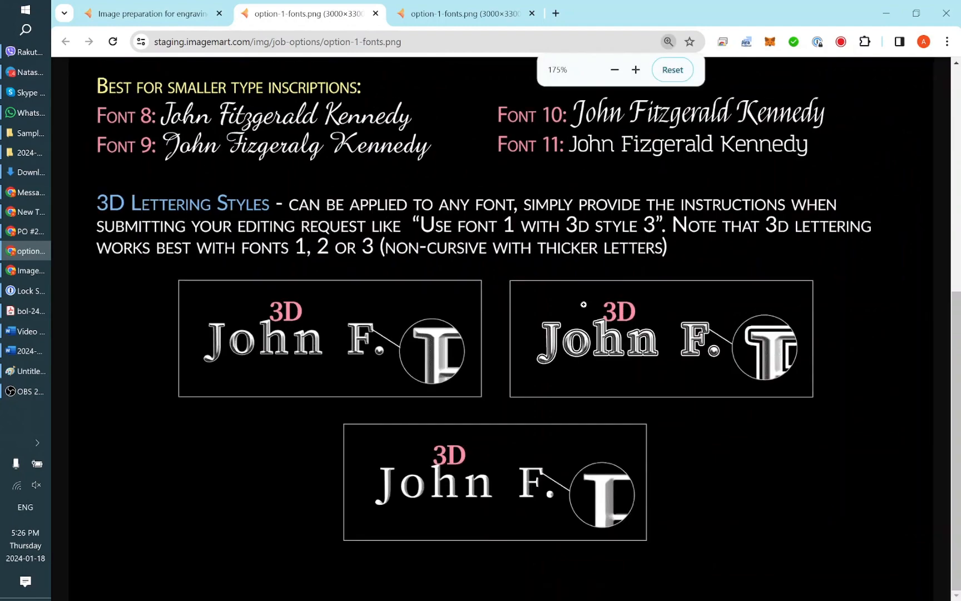
{"action": "scroll", "coordinate": [583, 309], "scroll_direction": "up", "scroll_amount": 4}
{"action": "scroll", "coordinate": [569, 307], "scroll_direction": "up", "scroll_amount": 2}
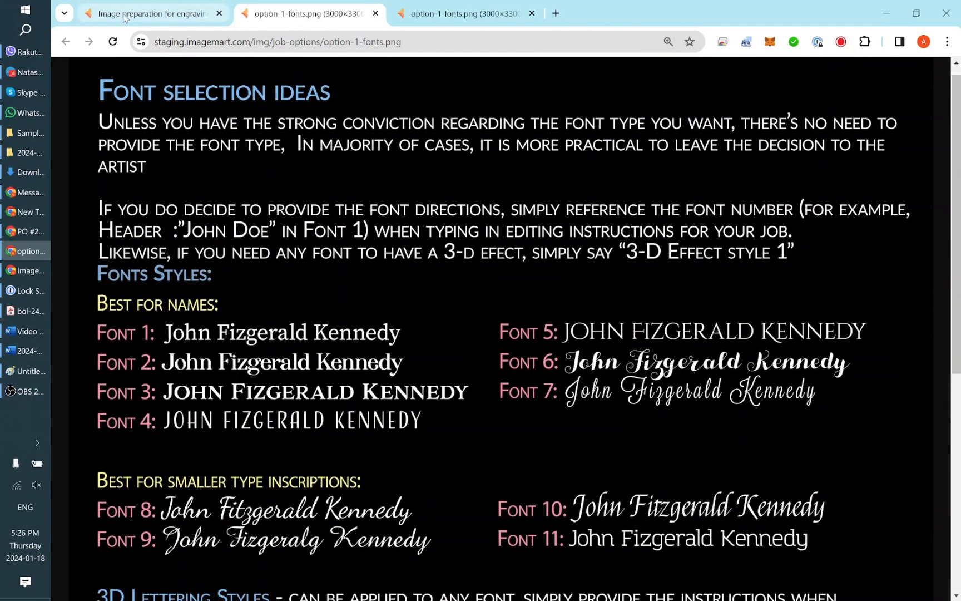
- Return to the request form and attach the woman's Christmas tree portrait from the "Sample images to use in video" folder
{"action": "left_click", "coordinate": [142, 16]}
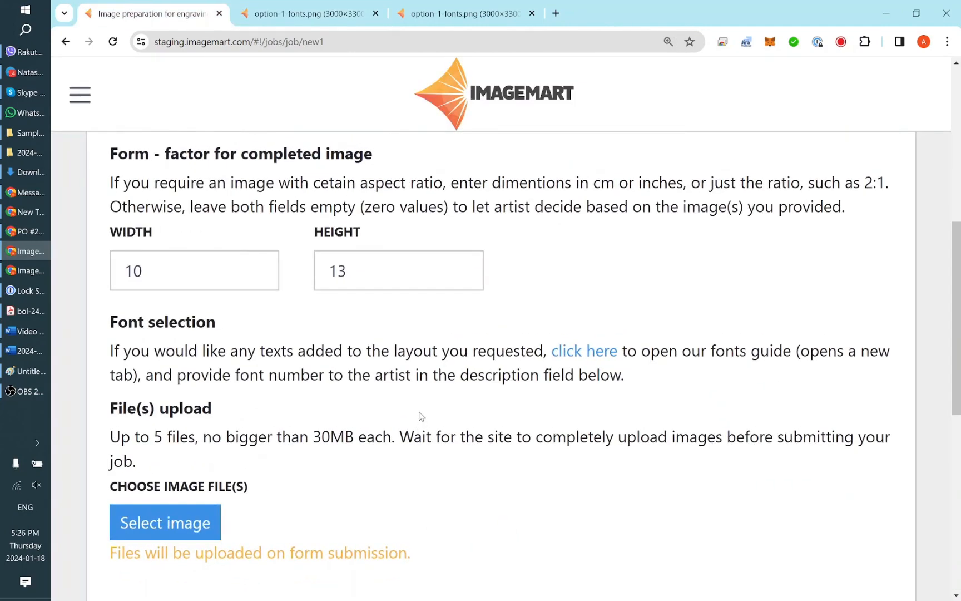
{"action": "scroll", "coordinate": [414, 409], "scroll_direction": "down", "scroll_amount": 1, "text": "ctrl"}
{"action": "scroll", "coordinate": [473, 365], "scroll_direction": "down", "scroll_amount": 3}
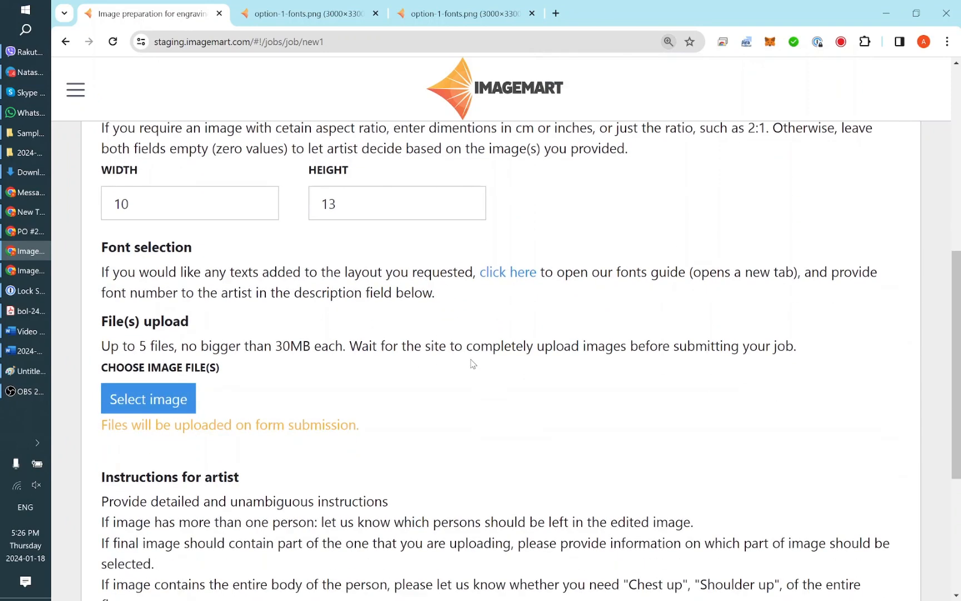
{"action": "scroll", "coordinate": [472, 363], "scroll_direction": "down", "scroll_amount": 1}
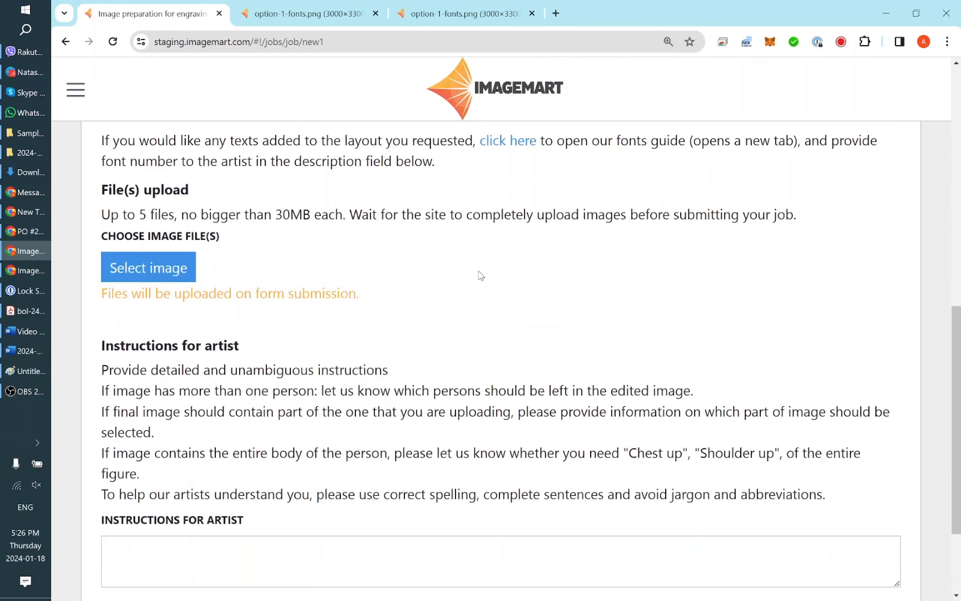
{"action": "left_click", "coordinate": [164, 272]}
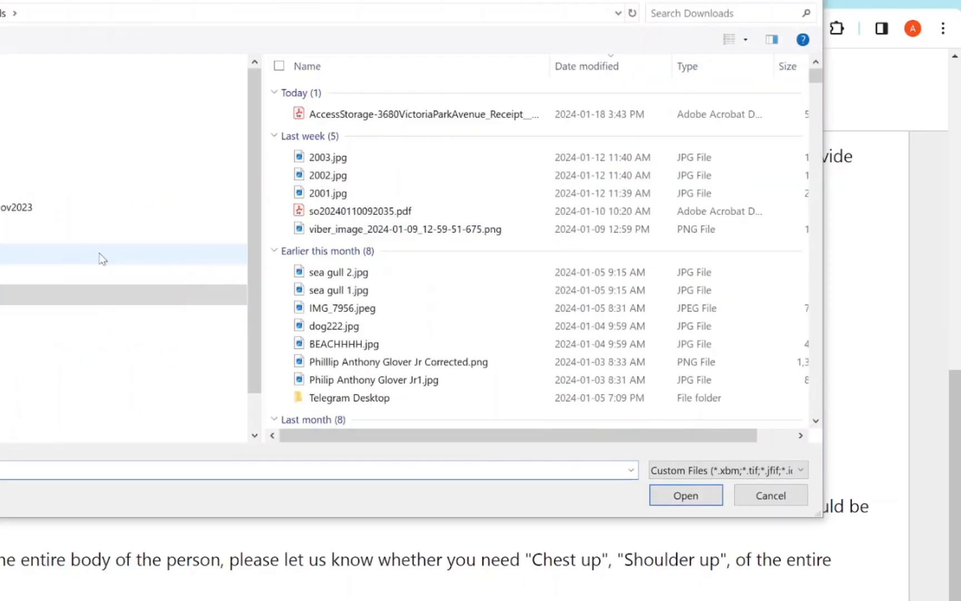
{"action": "left_click", "coordinate": [368, 12]}
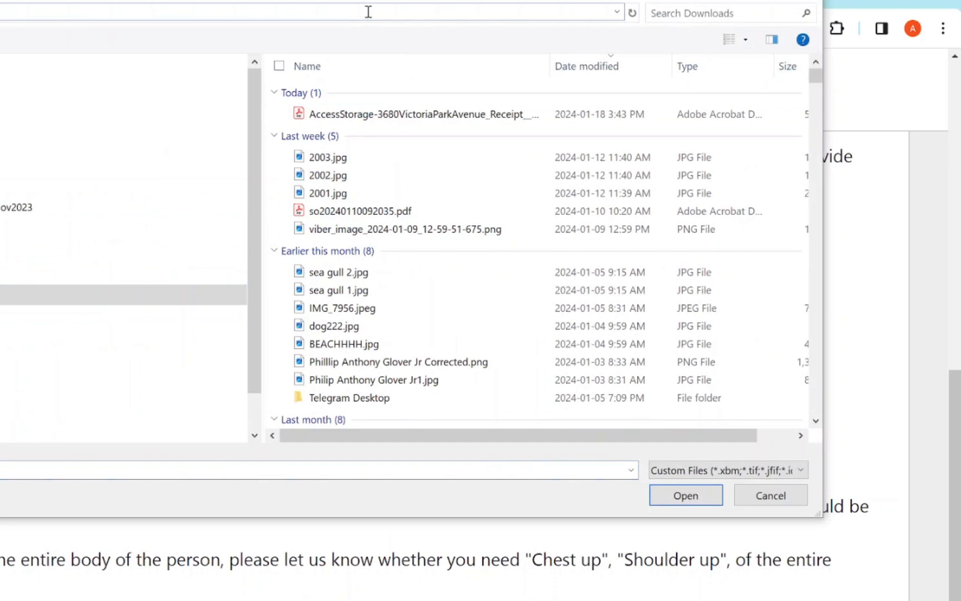
{"action": "key", "text": "ctrl+v"}
{"action": "key", "text": "Return"}
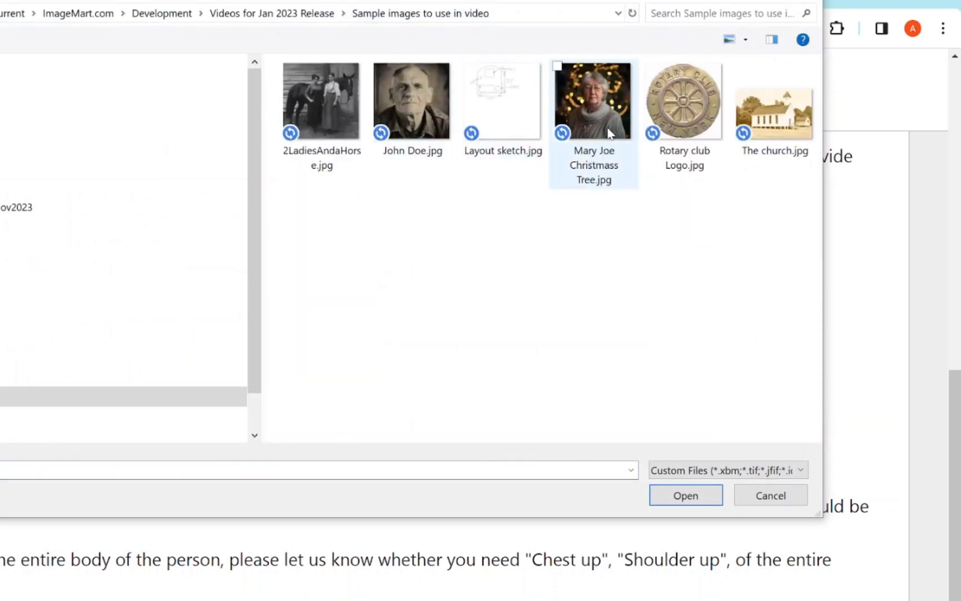
{"action": "left_click", "coordinate": [592, 109]}
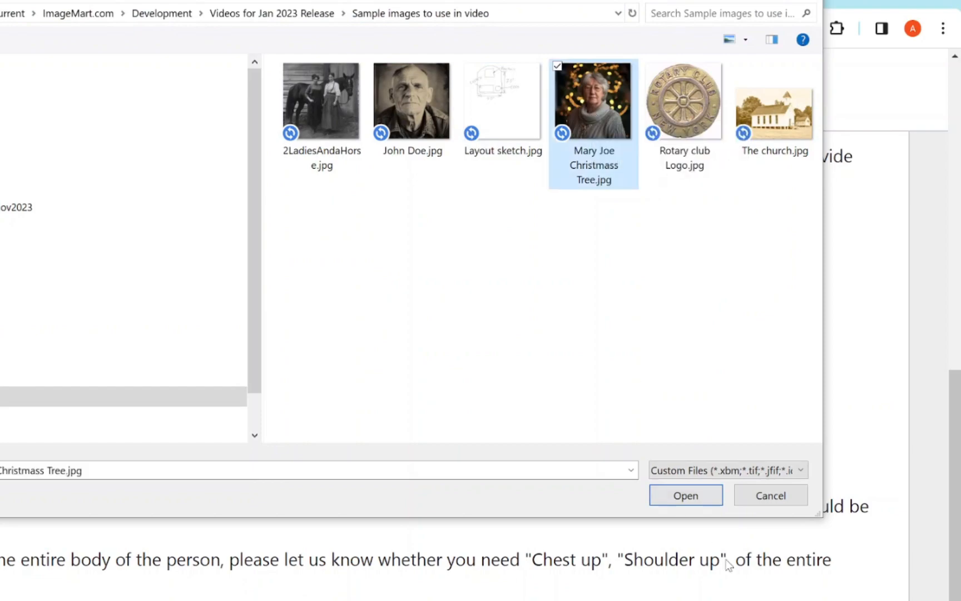
{"action": "left_click", "coordinate": [684, 500]}
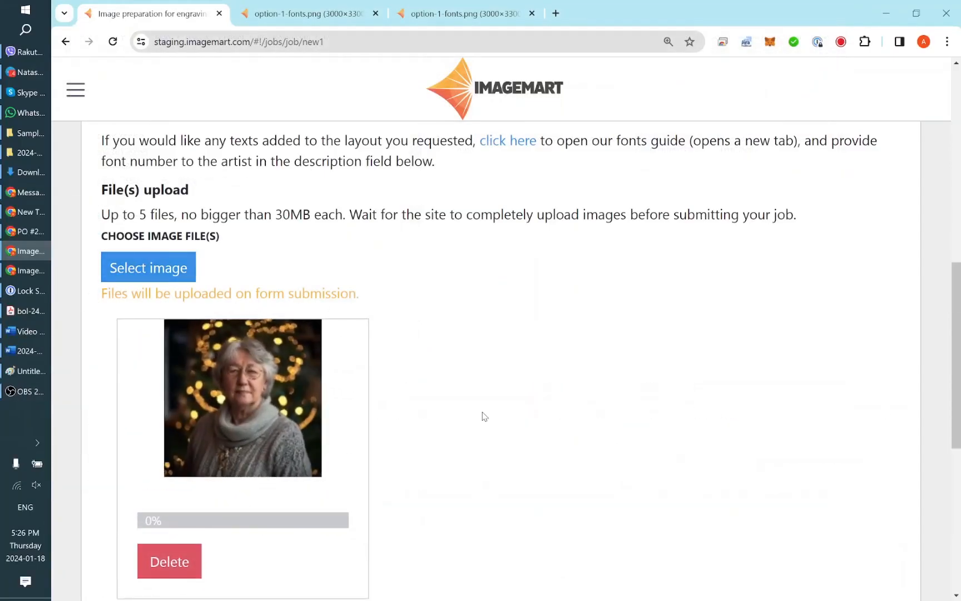
- Review the attached portrait, the form-factor values and the guidance on writing instructions for the artist
{"action": "scroll", "coordinate": [490, 405], "scroll_direction": "down", "scroll_amount": 7}
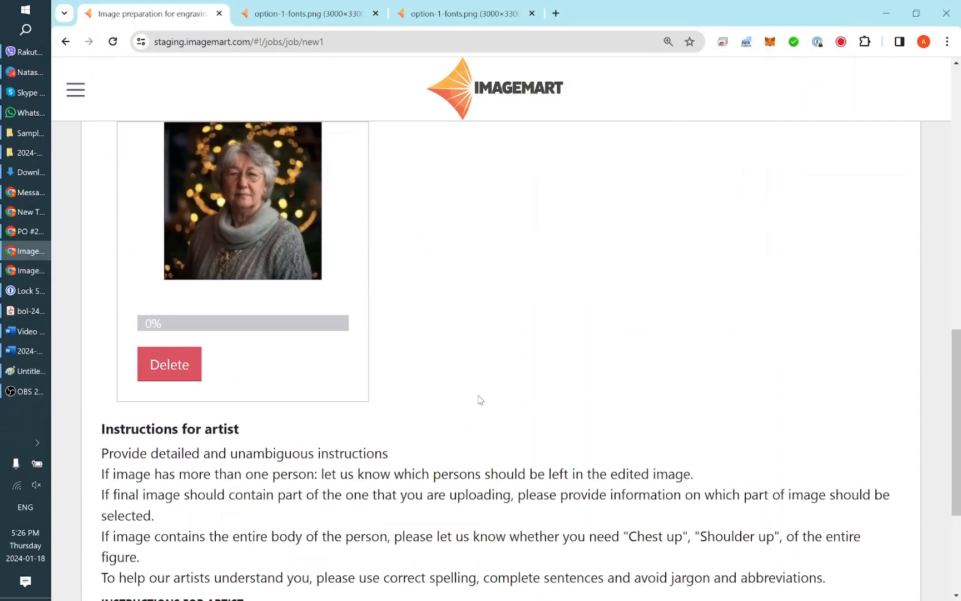
{"action": "scroll", "coordinate": [469, 388], "scroll_direction": "down", "scroll_amount": 1}
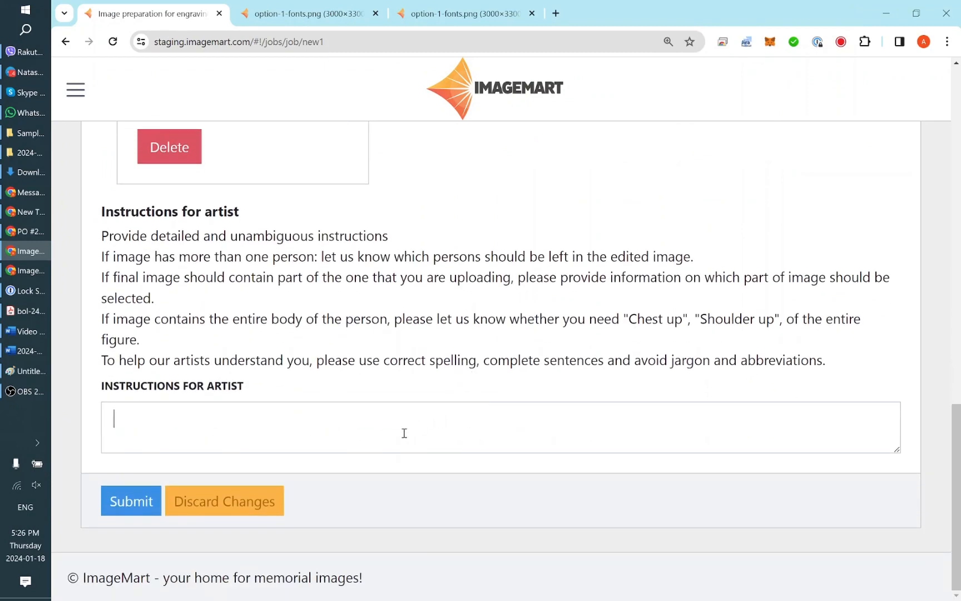
{"action": "scroll", "coordinate": [466, 314], "scroll_direction": "up", "scroll_amount": 4}
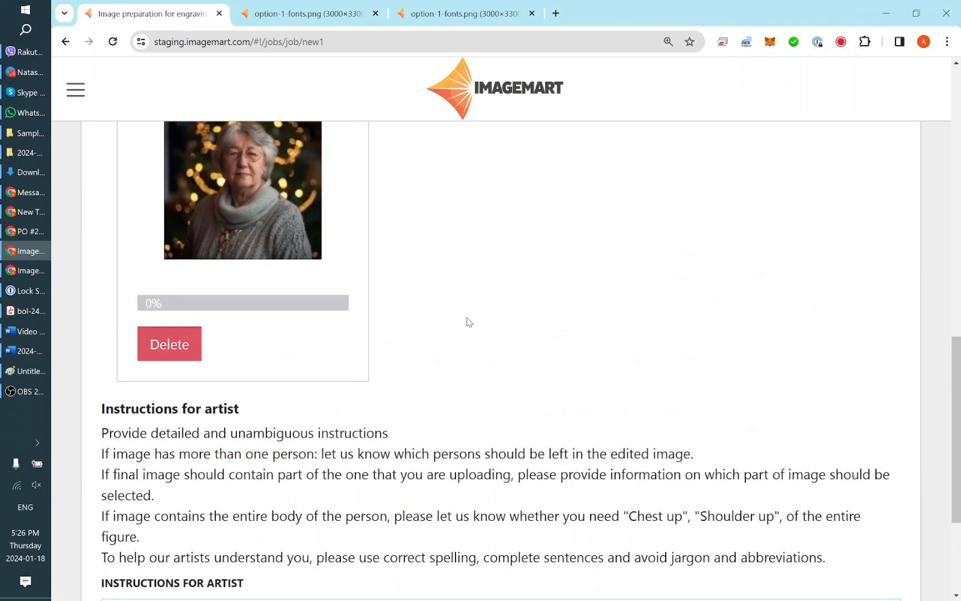
{"action": "scroll", "coordinate": [468, 322], "scroll_direction": "up", "scroll_amount": 1}
{"action": "scroll", "coordinate": [469, 321], "scroll_direction": "down", "scroll_amount": 1}
{"action": "scroll", "coordinate": [468, 320], "scroll_direction": "up", "scroll_amount": 1}
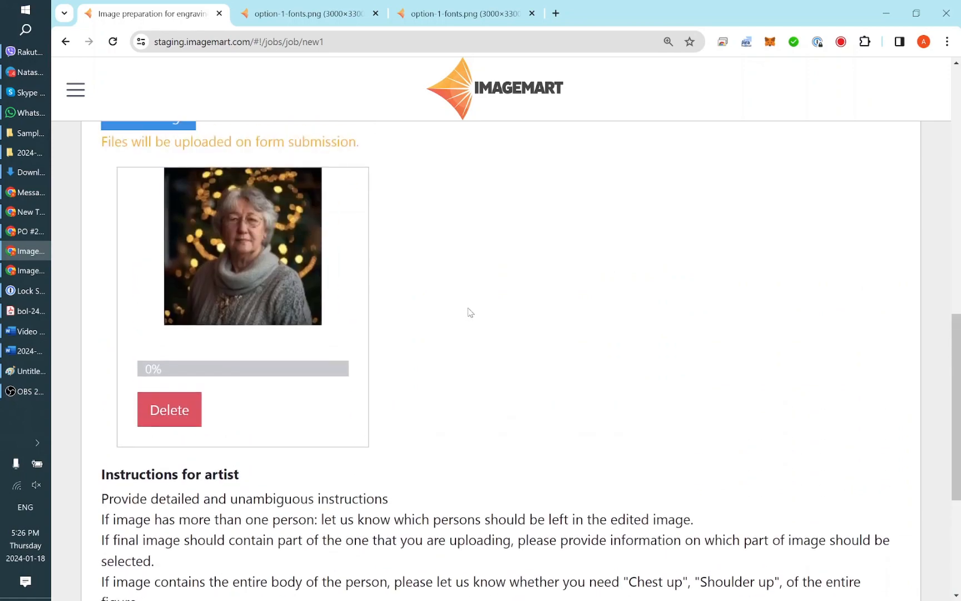
{"action": "scroll", "coordinate": [469, 316], "scroll_direction": "down", "scroll_amount": 3}
{"action": "scroll", "coordinate": [466, 317], "scroll_direction": "up", "scroll_amount": 6}
{"action": "scroll", "coordinate": [467, 317], "scroll_direction": "up", "scroll_amount": 4}
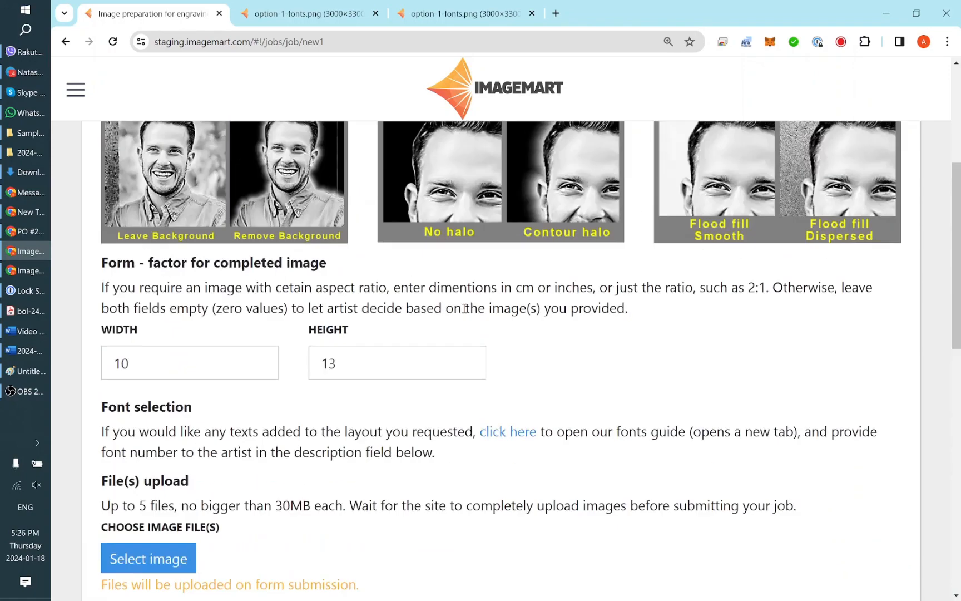
{"action": "scroll", "coordinate": [455, 360], "scroll_direction": "down", "scroll_amount": 9}
{"action": "scroll", "coordinate": [419, 356], "scroll_direction": "down", "scroll_amount": 1}
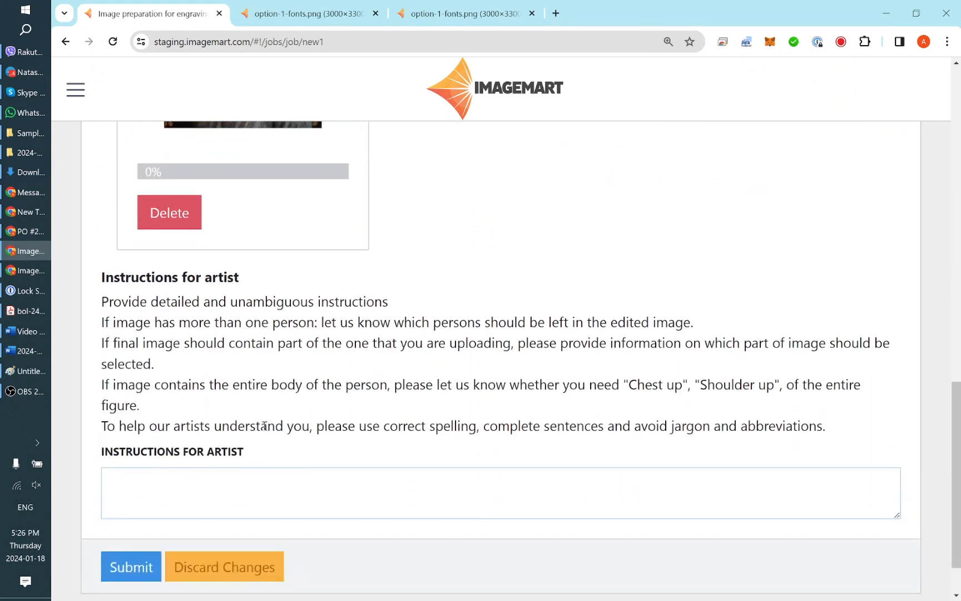
{"action": "scroll", "coordinate": [284, 431], "scroll_direction": "down", "scroll_amount": 1}
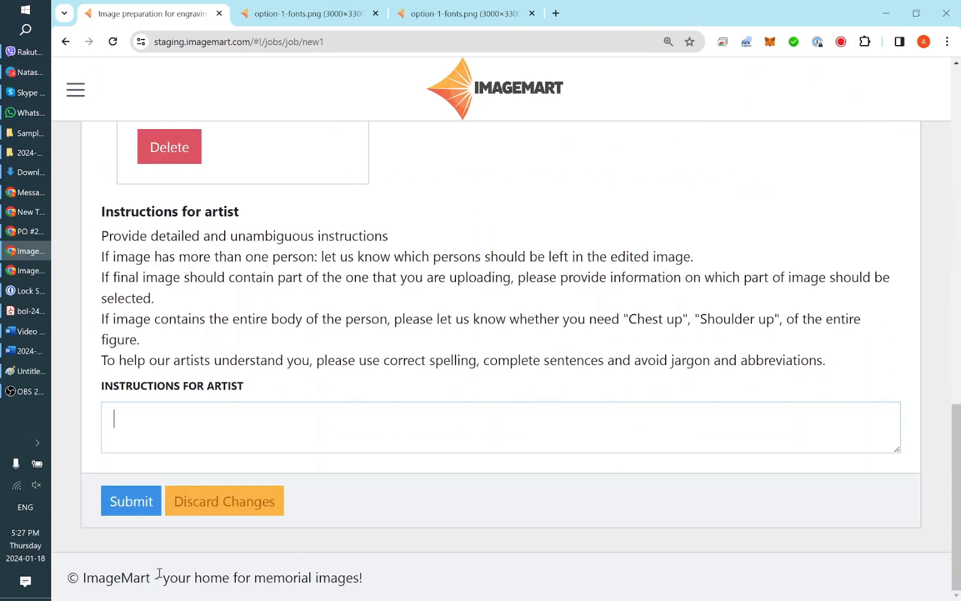
- Submit the editing job without artist instructions, confirming the submission, and display the full jobs list
{"action": "left_click", "coordinate": [138, 503]}
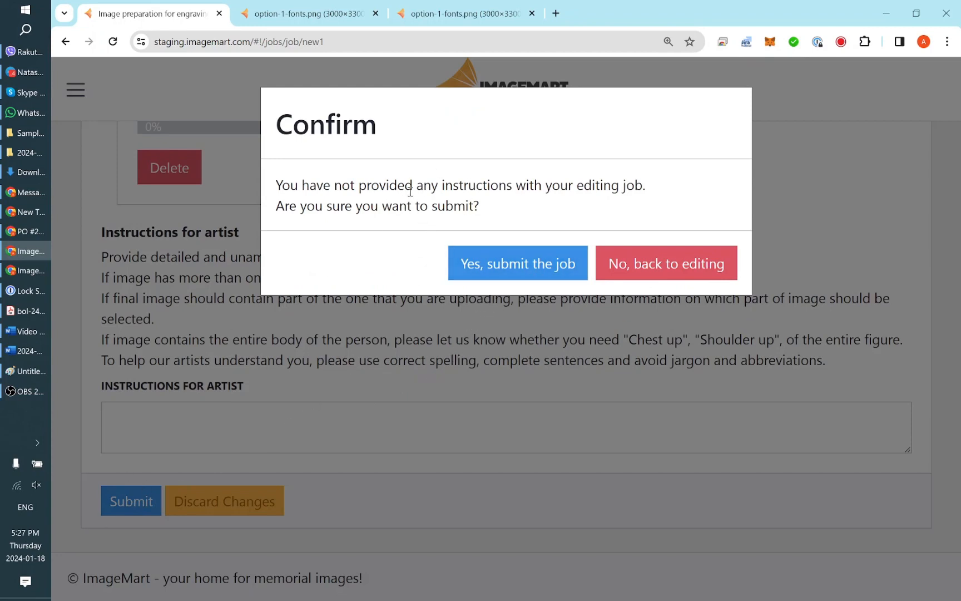
{"action": "left_click", "coordinate": [518, 266]}
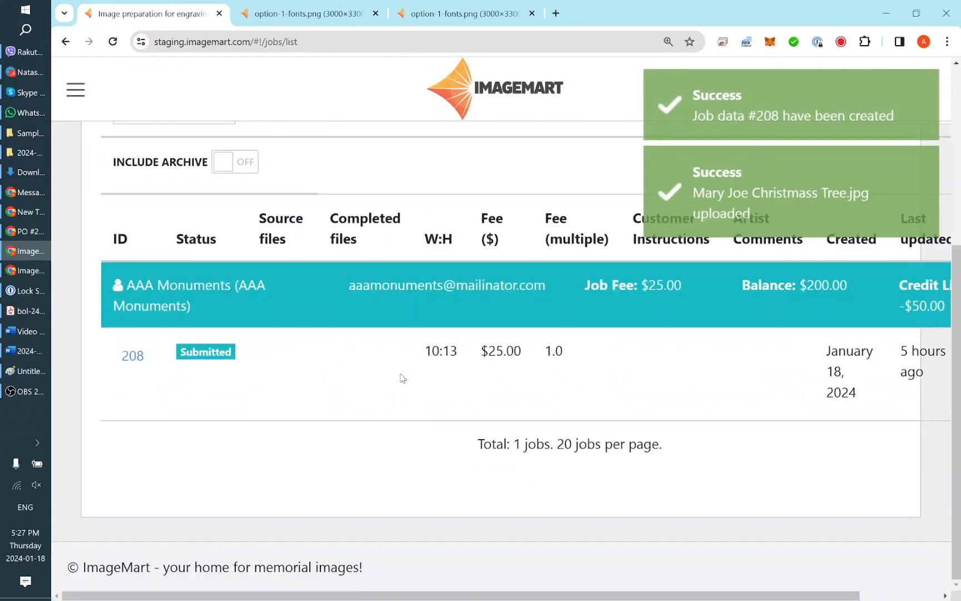
{"action": "key", "text": "ctrl+minus"}
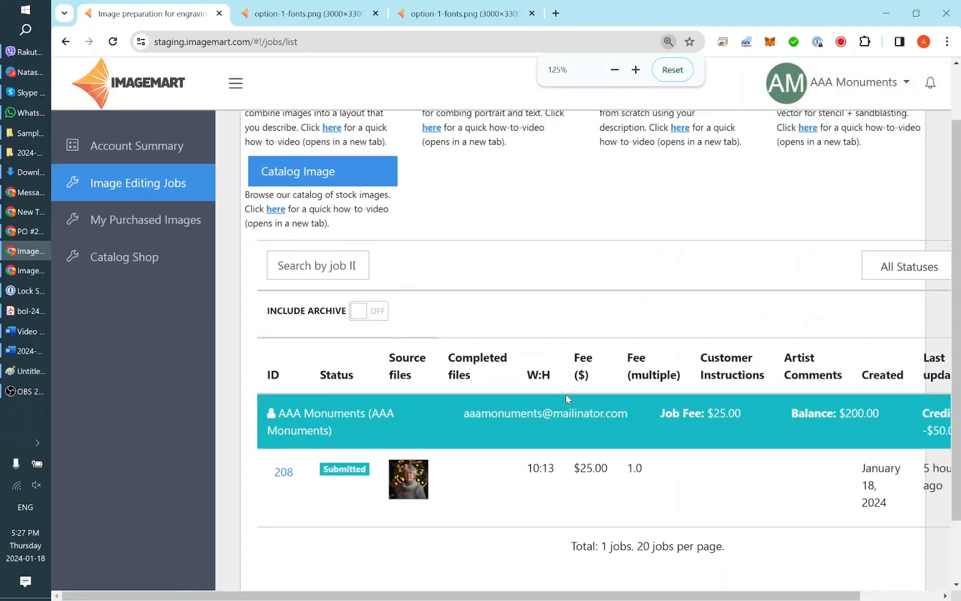
{"action": "key", "text": "ctrl+minus"}
{"action": "key", "text": "ctrl+minus"}
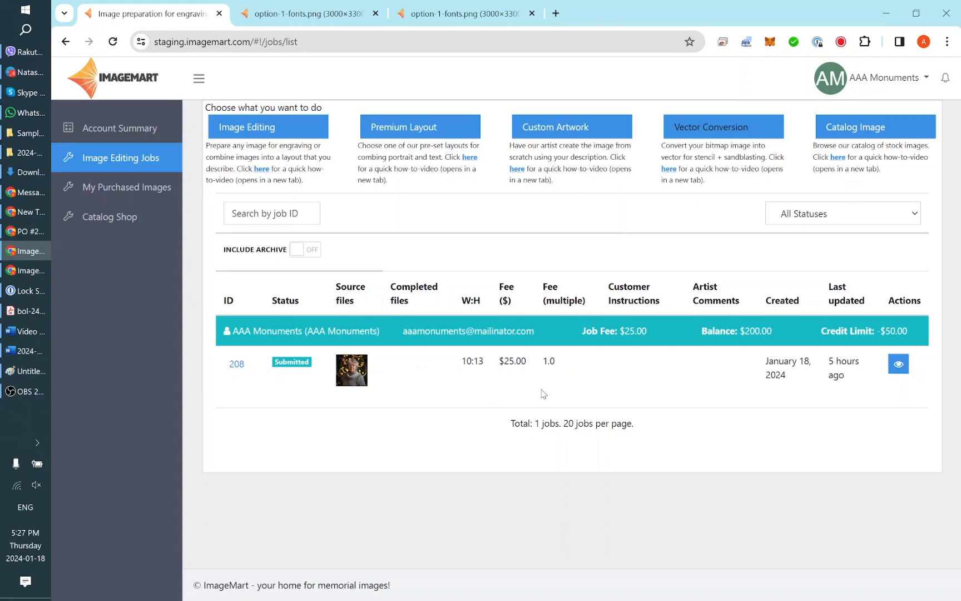
- Start a new image editing request and attach the elderly man's portrait, Layout sketch.jpg, Rotary club Logo.jpg and The church.jpg
{"action": "left_click", "coordinate": [267, 127]}
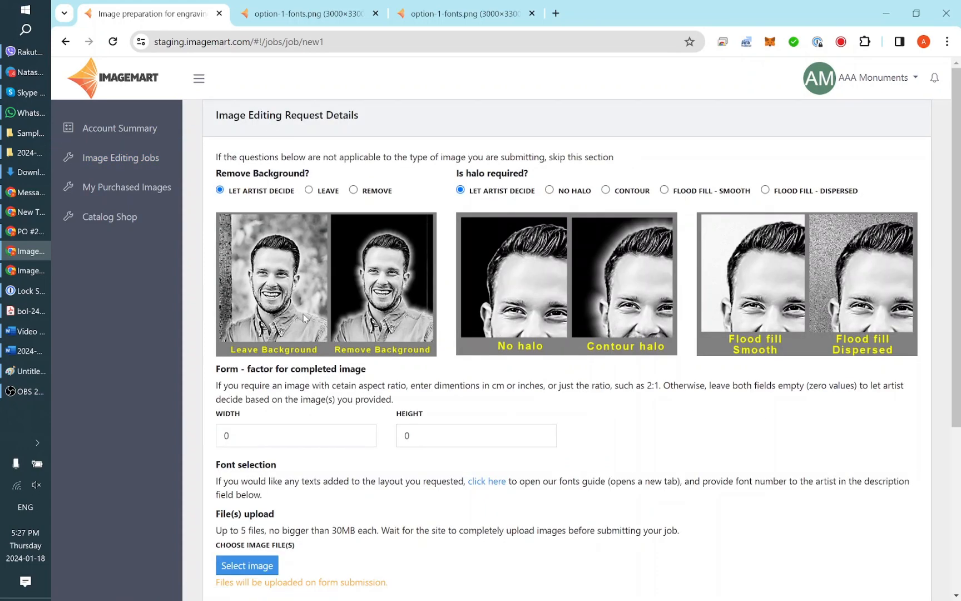
{"action": "scroll", "coordinate": [290, 443], "scroll_direction": "down", "scroll_amount": 3}
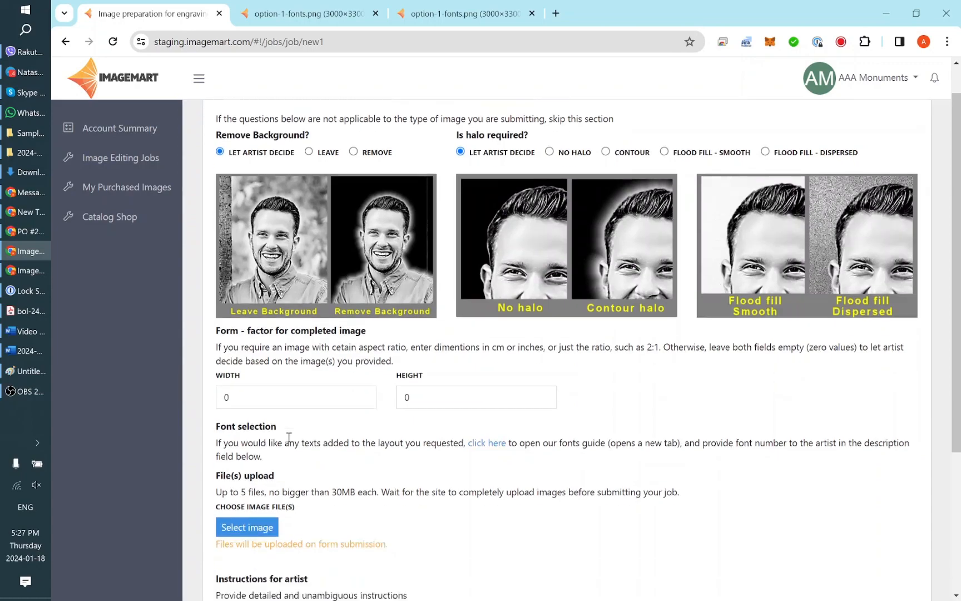
{"action": "left_click", "coordinate": [252, 372]}
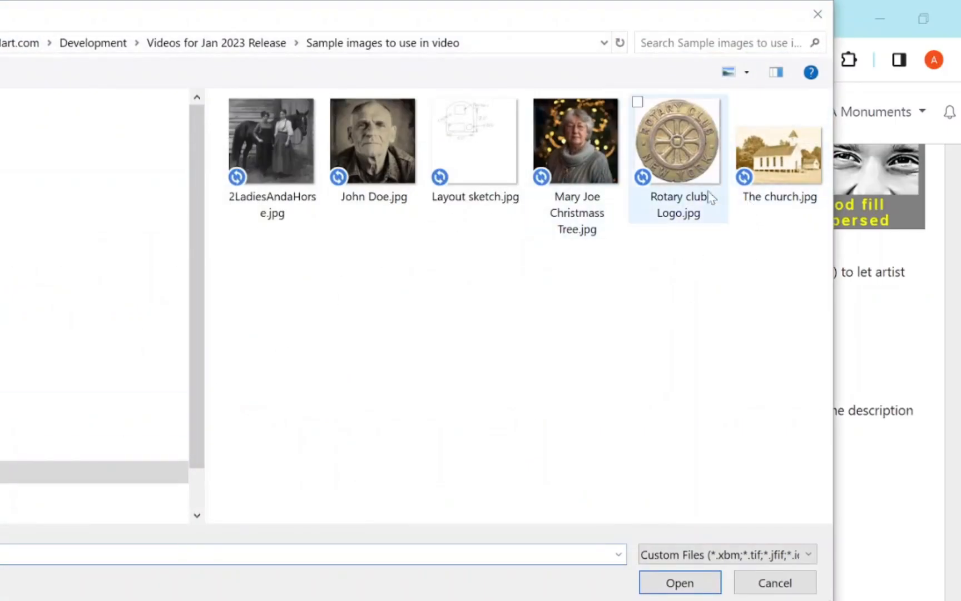
{"action": "left_click", "coordinate": [388, 183]}
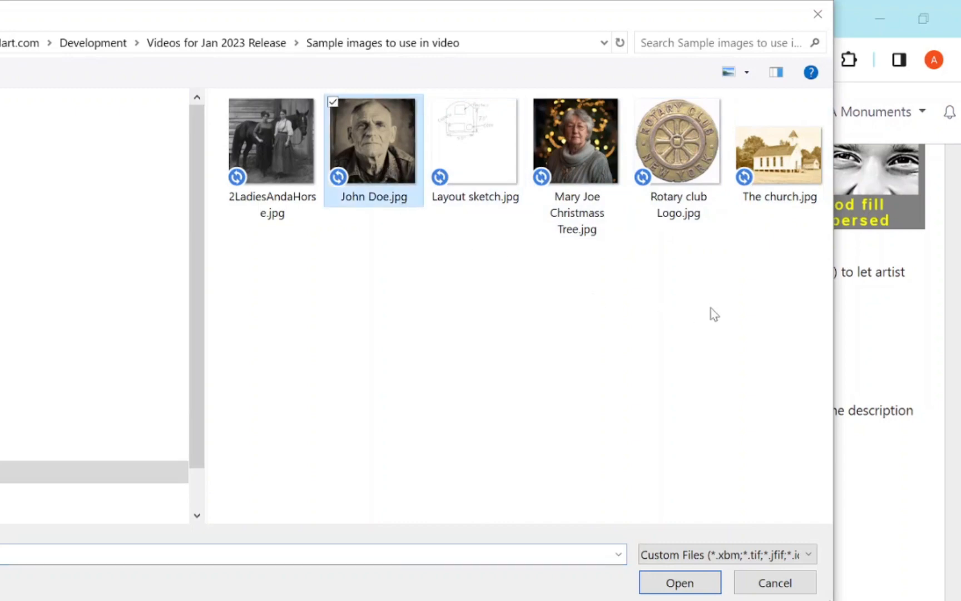
{"action": "left_click", "coordinate": [673, 158], "text": "ctrl"}
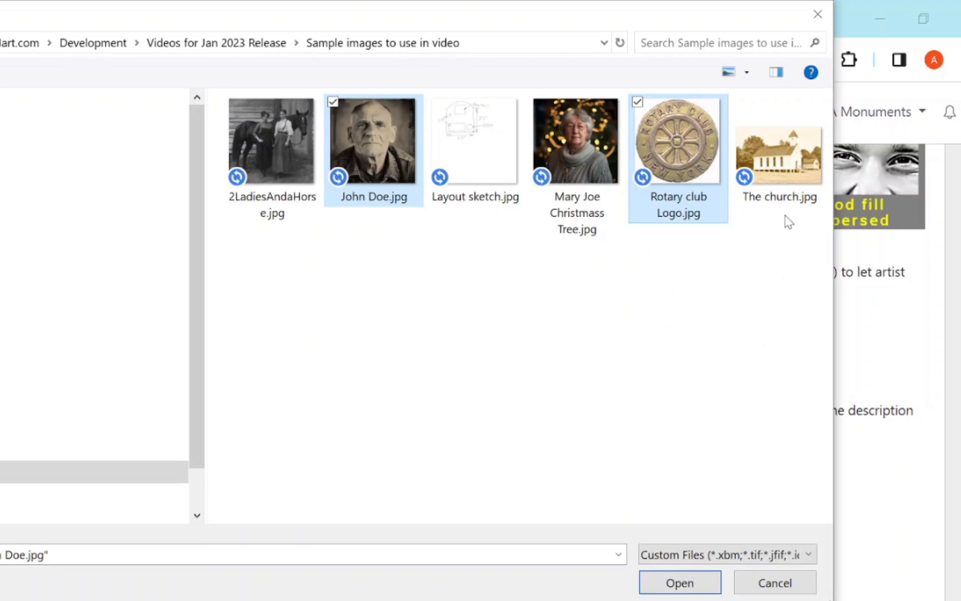
{"action": "left_click", "coordinate": [784, 153], "text": "ctrl"}
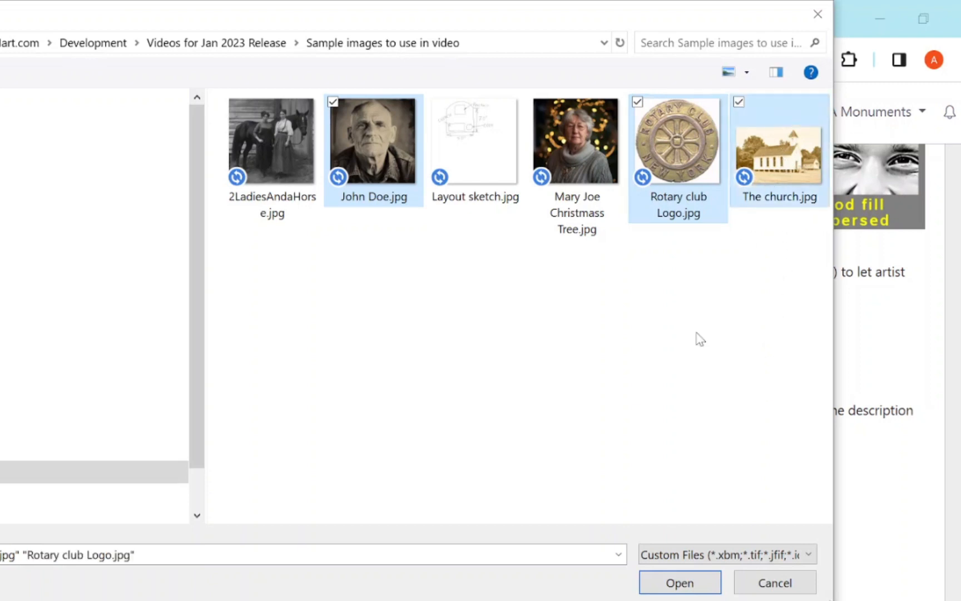
{"action": "left_click", "coordinate": [482, 141], "text": "ctrl"}
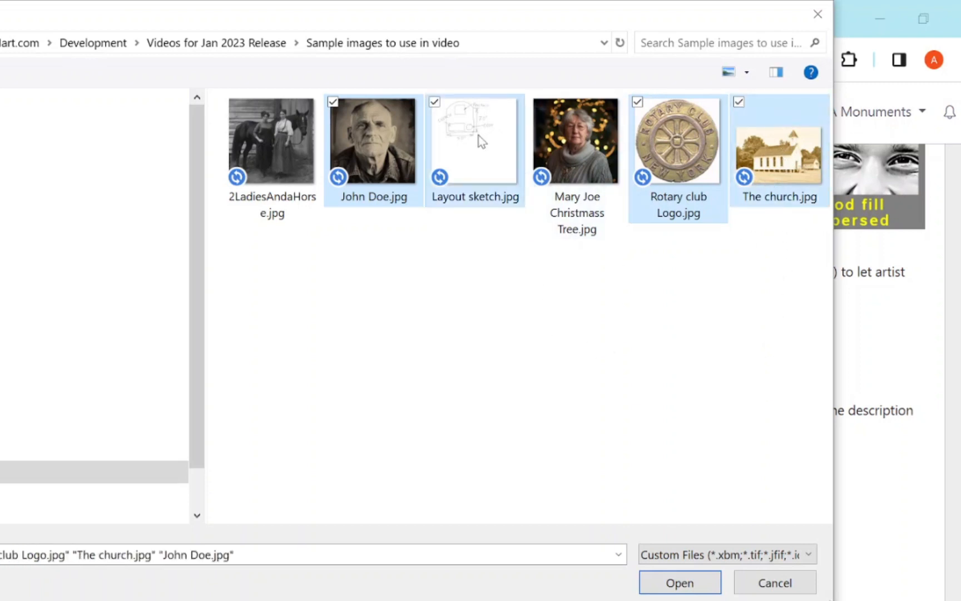
{"action": "left_click", "coordinate": [693, 584]}
{"action": "scroll", "coordinate": [612, 409], "scroll_direction": "down", "scroll_amount": 2}
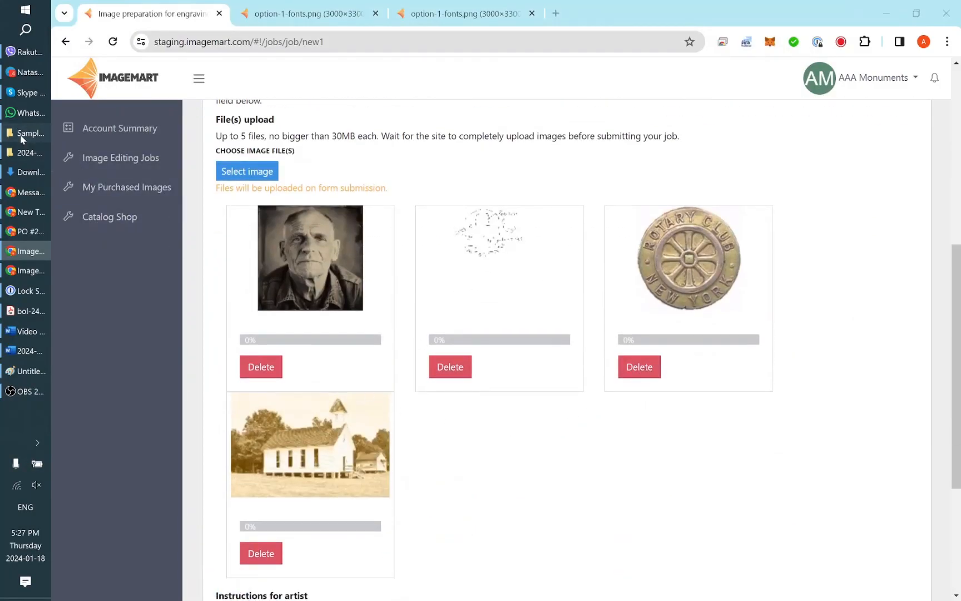
- Open Layout sketch.jpg from the sample images folder and examine the portrait, church and logo placement and the monument dimensions
{"action": "left_click", "coordinate": [22, 134]}
{"action": "double_click", "coordinate": [653, 162]}
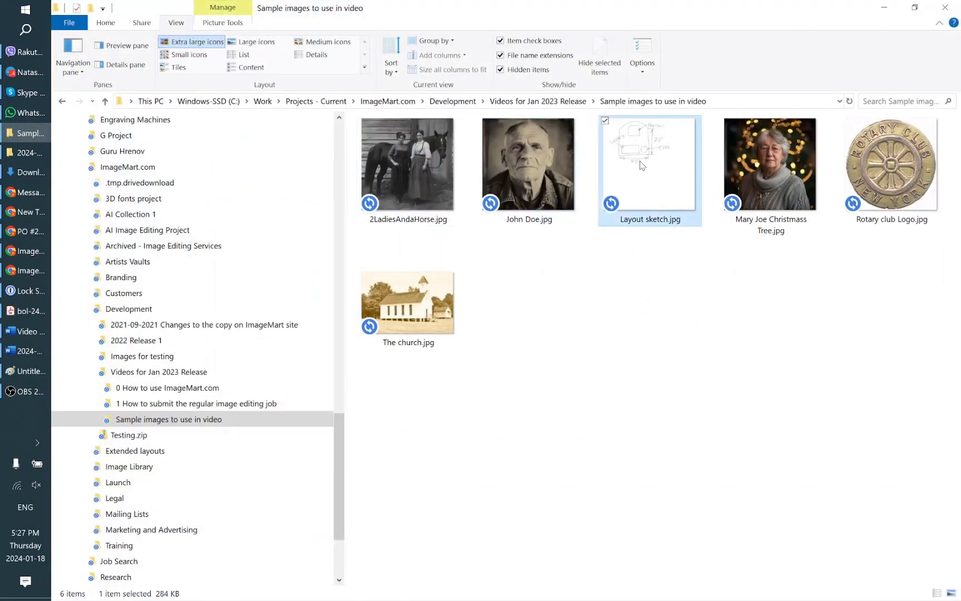
{"action": "scroll", "coordinate": [536, 240], "scroll_direction": "up", "scroll_amount": 3}
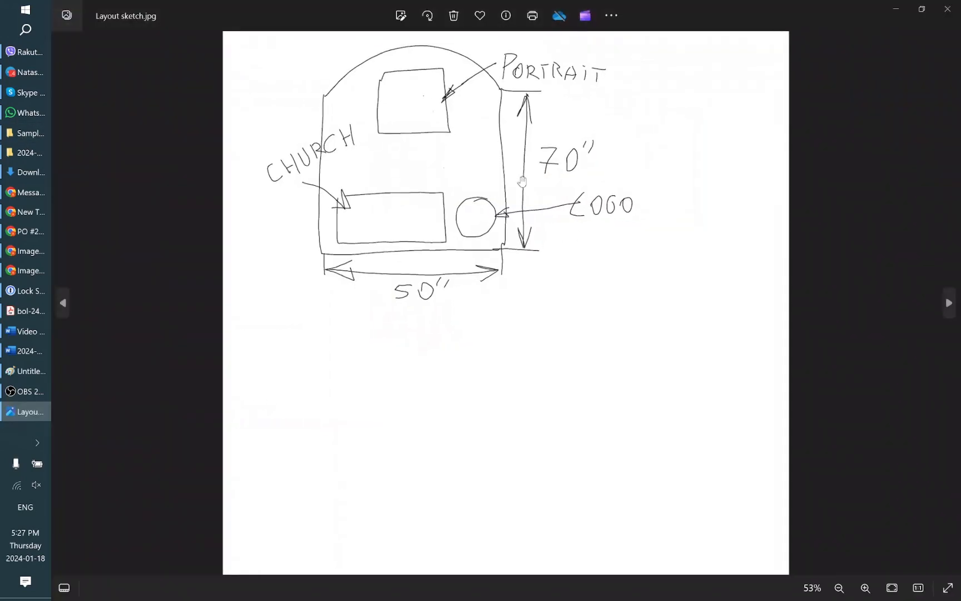
{"action": "left_click_drag", "start_coordinate": [708, 301], "coordinate": [724, 345]}
{"action": "left_click_drag", "start_coordinate": [733, 399], "coordinate": [723, 391]}
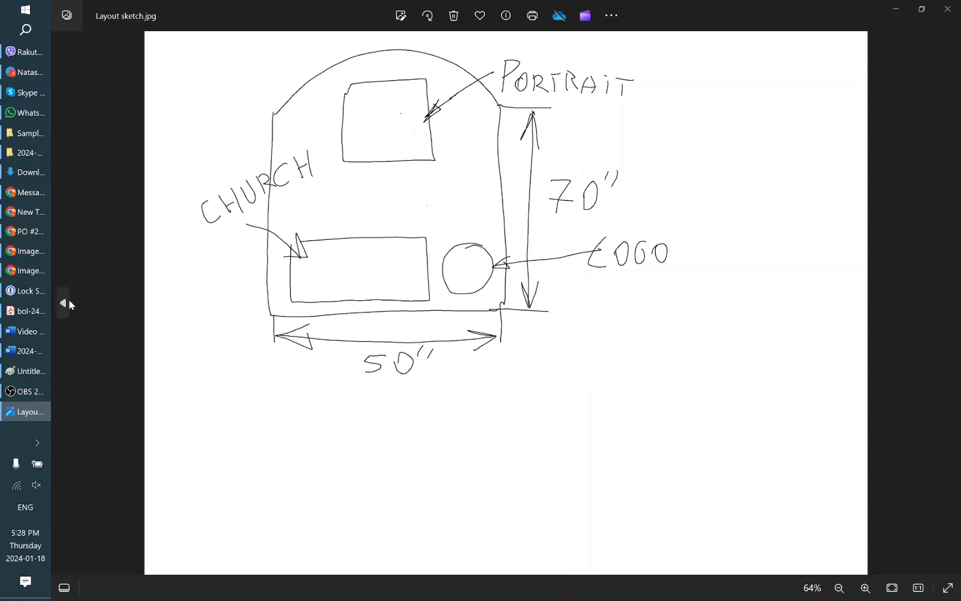
- Return to the request form and enter the artist instructions "Please use attached sketch to understand what needs to be done"
{"action": "left_click", "coordinate": [25, 251]}
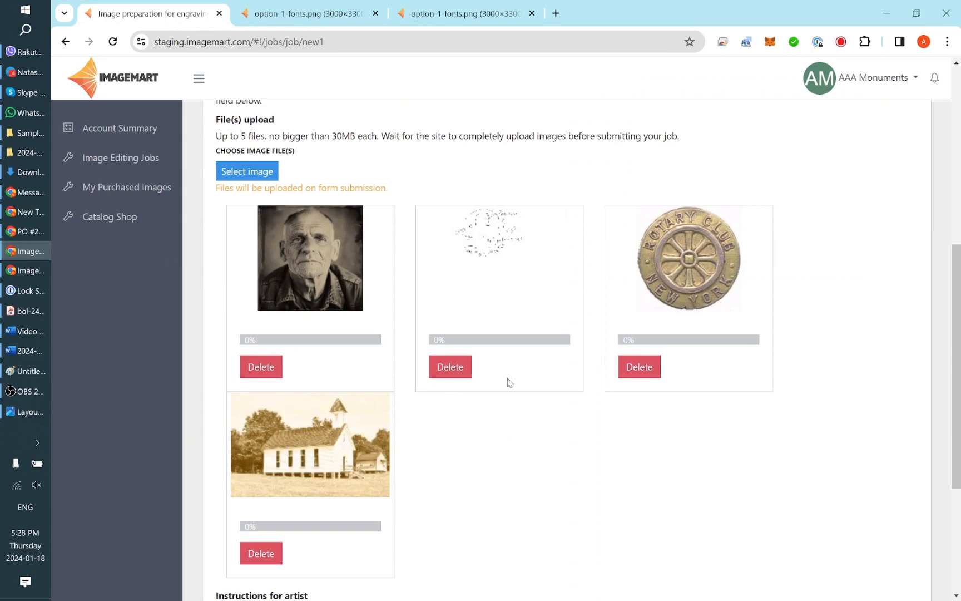
{"action": "scroll", "coordinate": [510, 384], "scroll_direction": "down", "scroll_amount": 3}
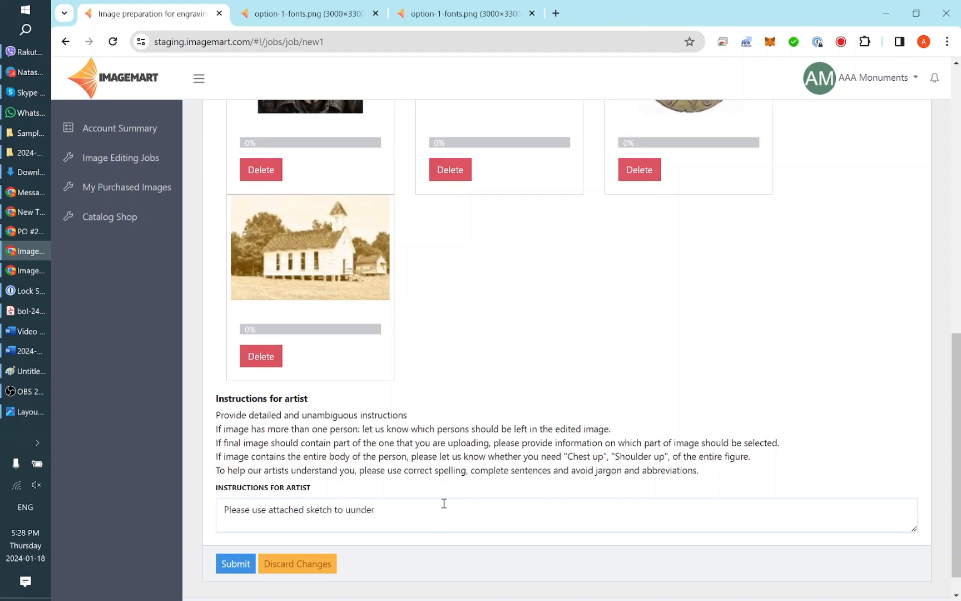
{"action": "type", "text": "derstand what needs to be done"}
- Review the four-file request, submit it, and check its source files and instructions in the jobs list
{"action": "scroll", "coordinate": [392, 496], "scroll_direction": "up", "scroll_amount": 4}
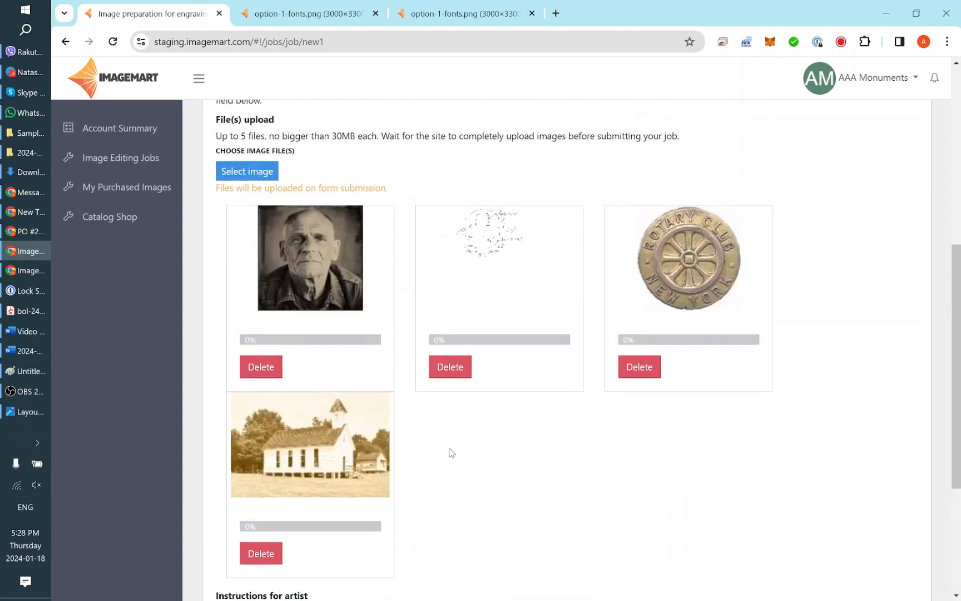
{"action": "scroll", "coordinate": [462, 451], "scroll_direction": "up", "scroll_amount": 6}
{"action": "scroll", "coordinate": [471, 456], "scroll_direction": "down", "scroll_amount": 11}
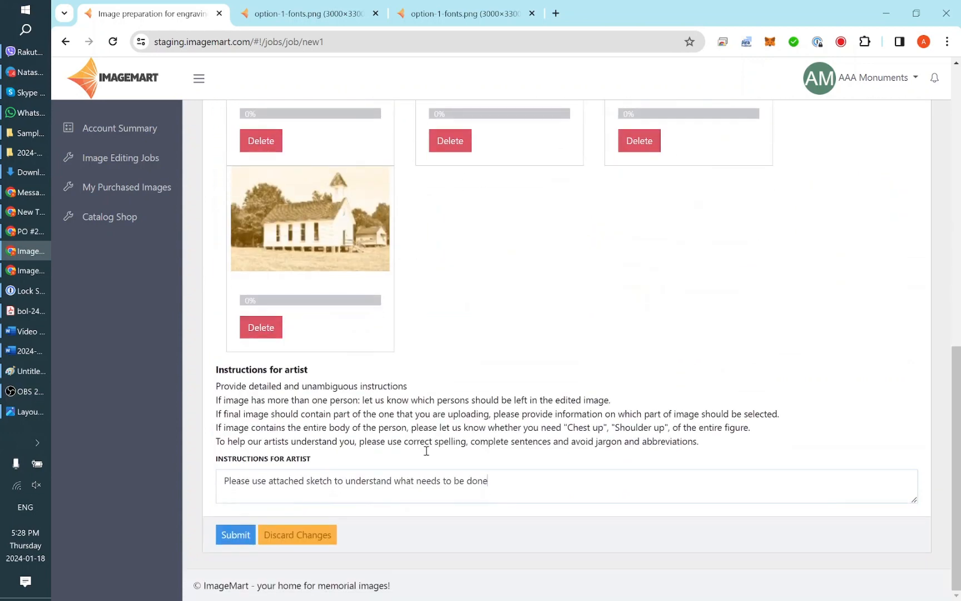
{"action": "left_click", "coordinate": [229, 537]}
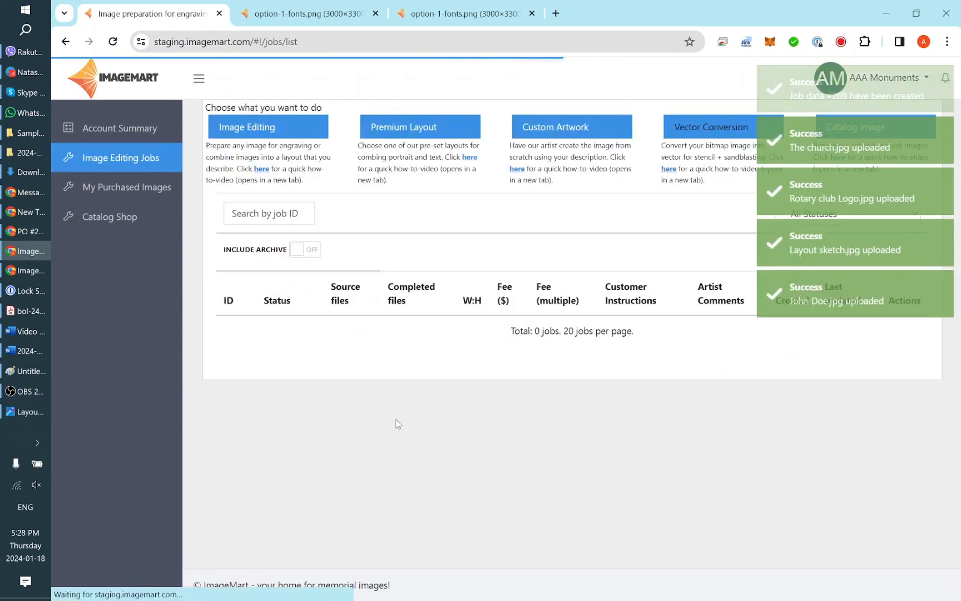
{"action": "scroll", "coordinate": [393, 389], "scroll_direction": "down", "scroll_amount": 2}
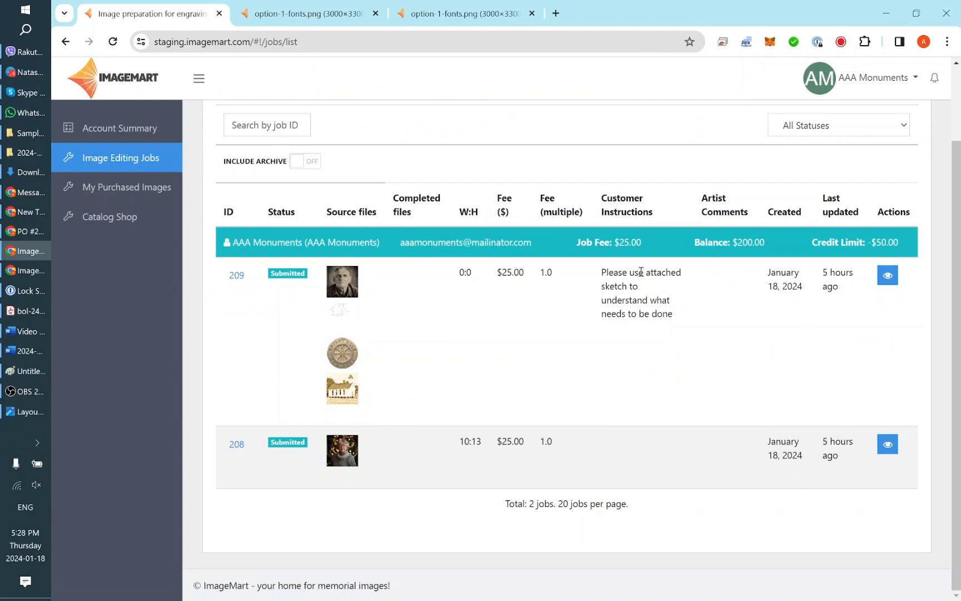
{"action": "scroll", "coordinate": [780, 305], "scroll_direction": "up", "scroll_amount": 3}
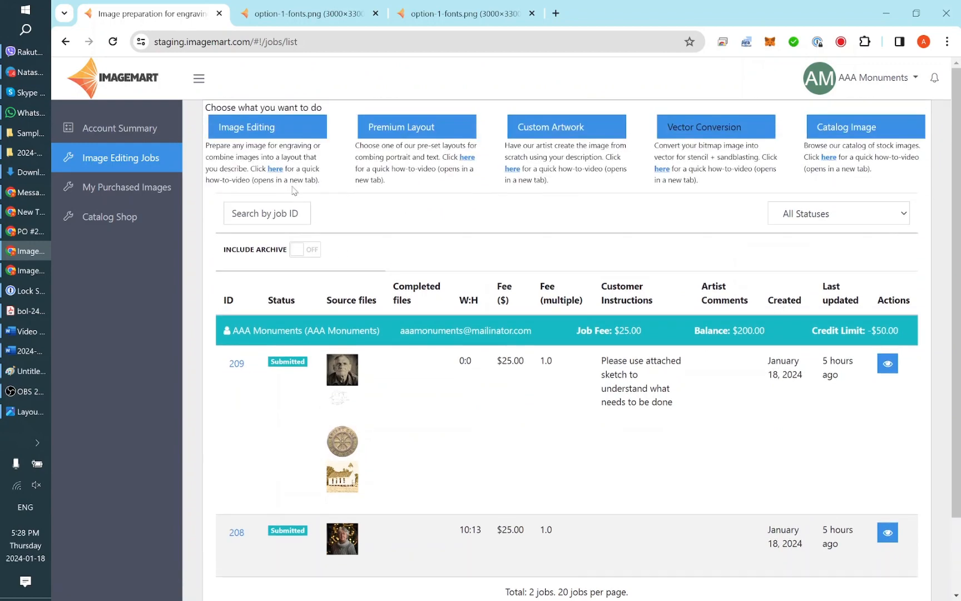
- Start another image editing request and attach 2LadiesAndaHorse.jpg as the source image
{"action": "left_click", "coordinate": [260, 132]}
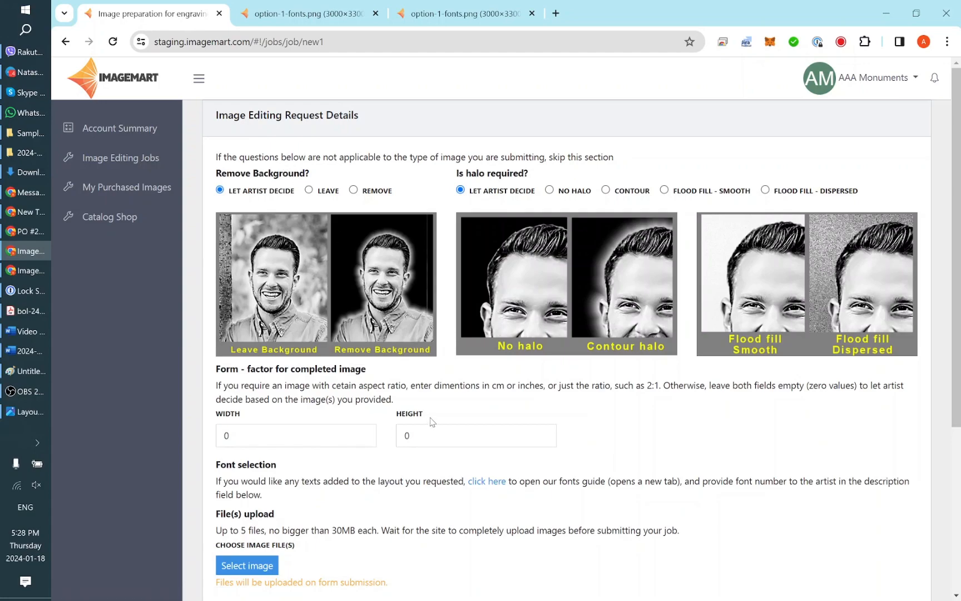
{"action": "scroll", "coordinate": [419, 427], "scroll_direction": "down", "scroll_amount": 5}
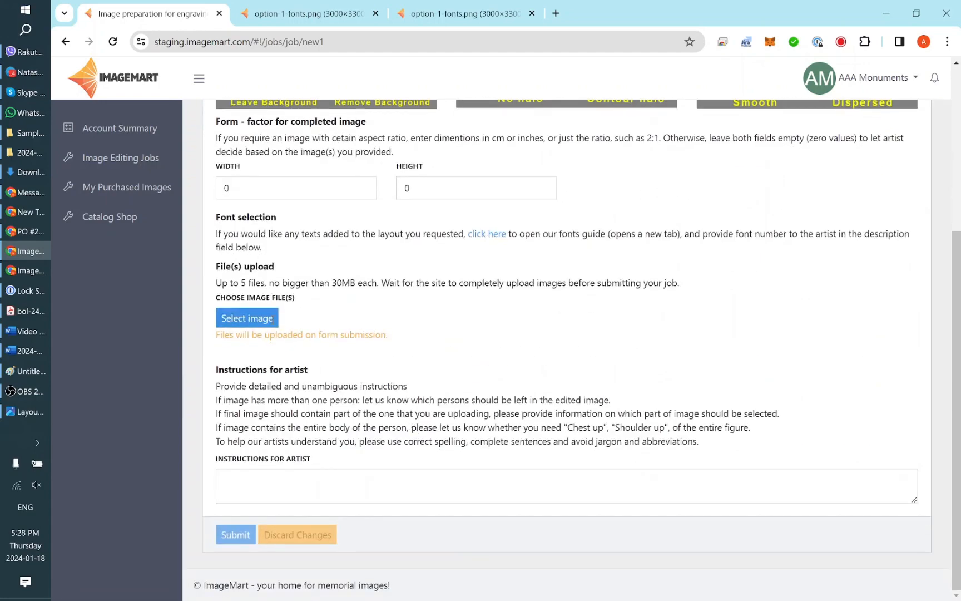
{"action": "left_click", "coordinate": [247, 320]}
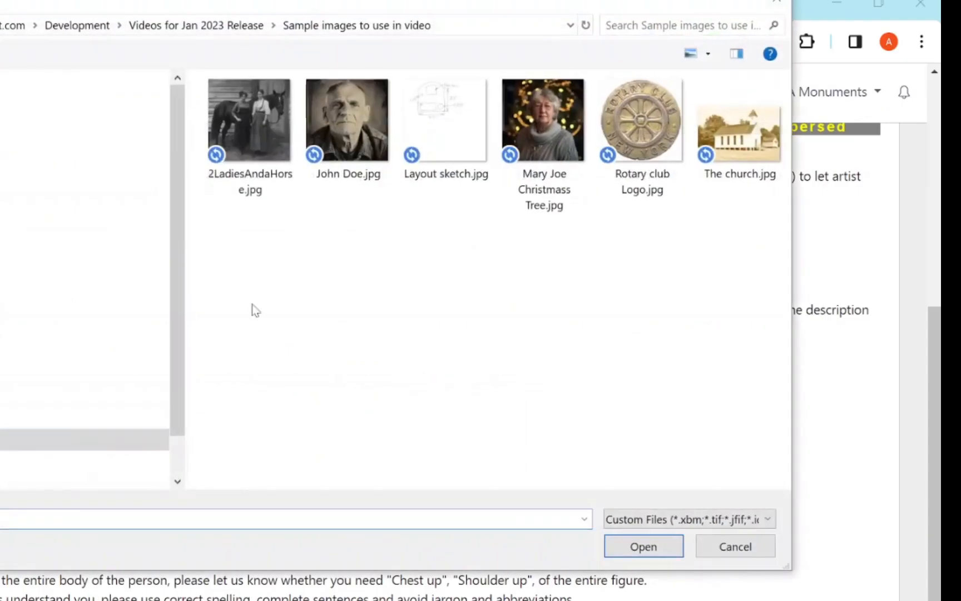
{"action": "left_click", "coordinate": [232, 138]}
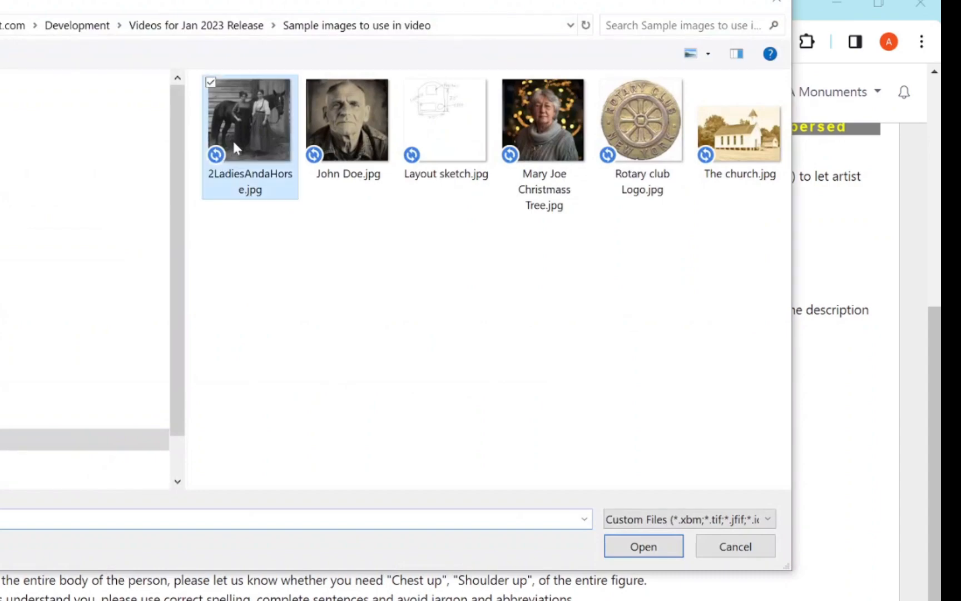
{"action": "left_click", "coordinate": [644, 547]}
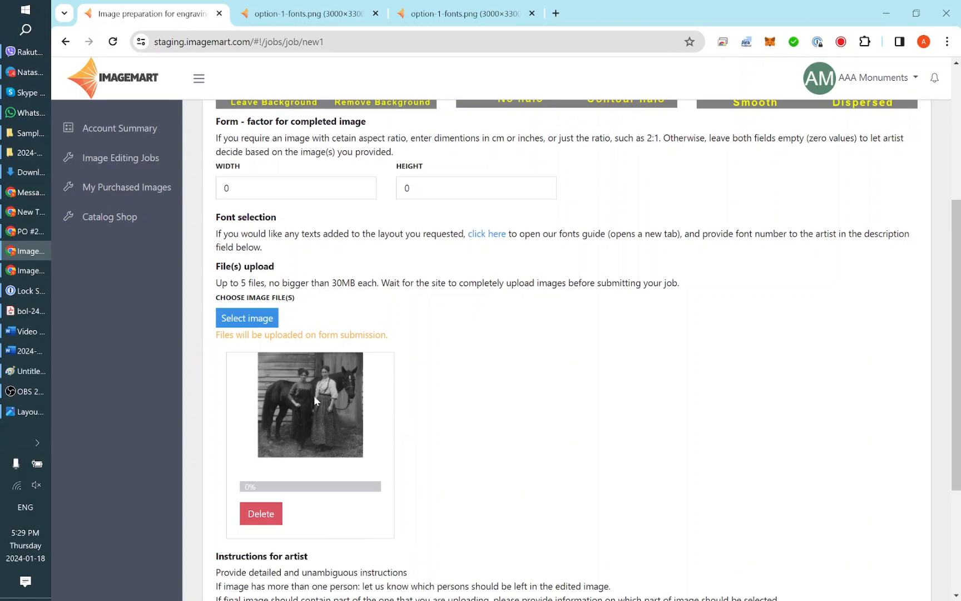
- Enter the artist instructions "Please prepare for engraving the lady on the right only", submit the request and review the jobs list
{"action": "scroll", "coordinate": [445, 438], "scroll_direction": "down", "scroll_amount": 3}
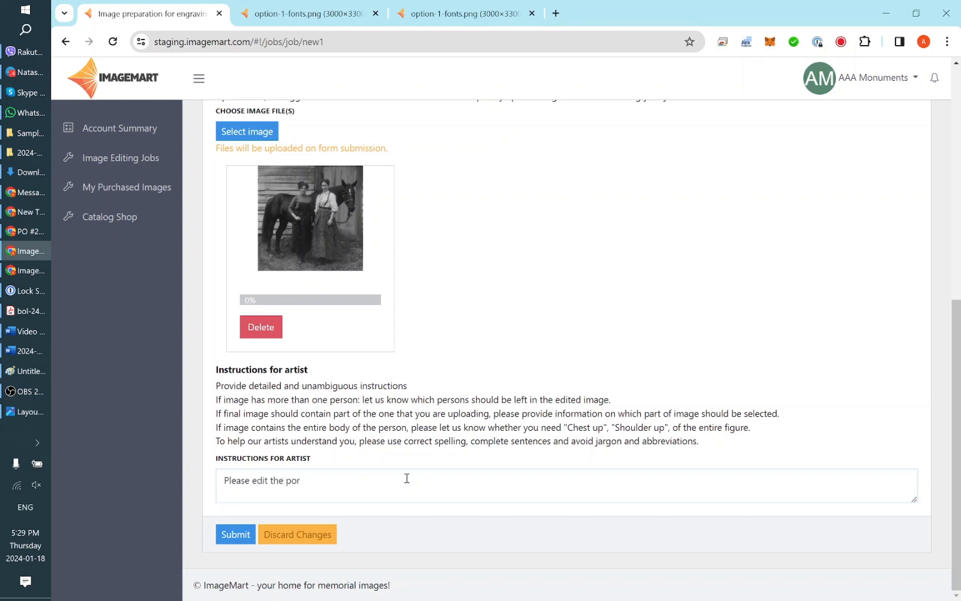
{"action": "key", "text": "BackSpace"}
{"action": "key", "text": "BackSpace"}
{"action": "key", "text": "BackSpace"}
{"action": "key", "text": "BackSpace"}
{"action": "key", "text": "BackSpace"}
{"action": "key", "text": "BackSpace"}
{"action": "key", "text": "BackSpace"}
{"action": "key", "text": "BackSpace"}
{"action": "key", "text": "BackSpace"}
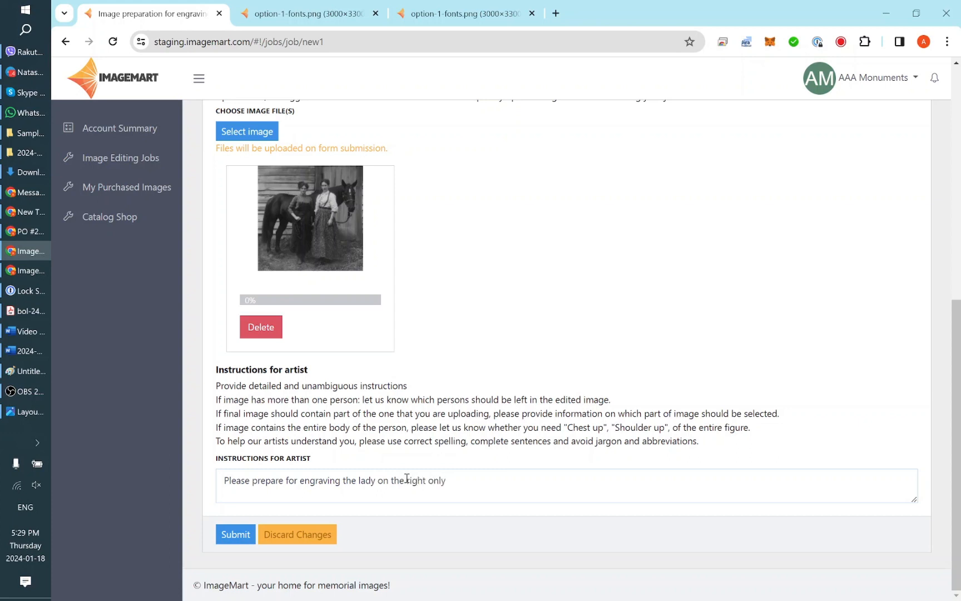
{"action": "left_click", "coordinate": [234, 535]}
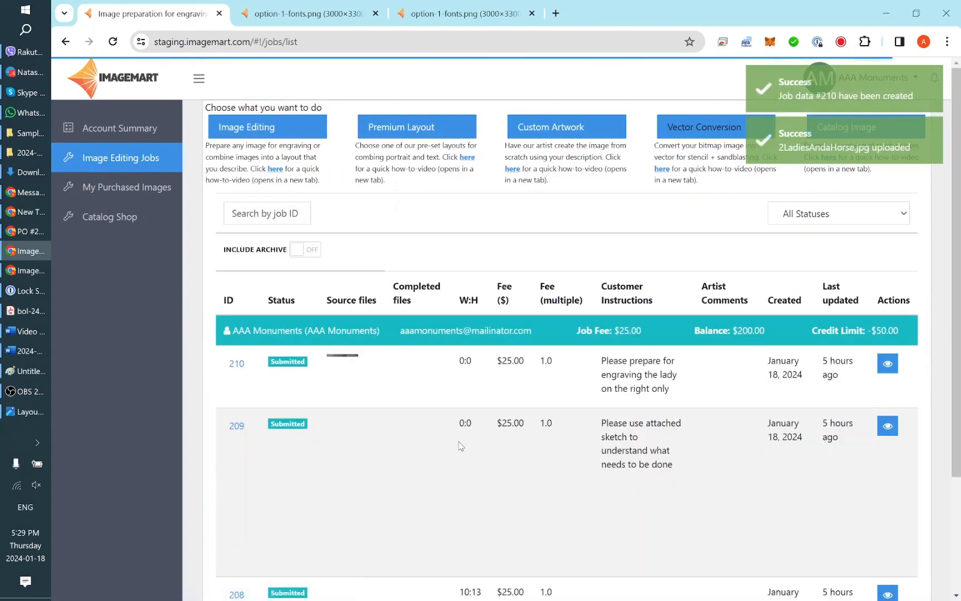
{"action": "scroll", "coordinate": [558, 436], "scroll_direction": "down", "scroll_amount": 3}
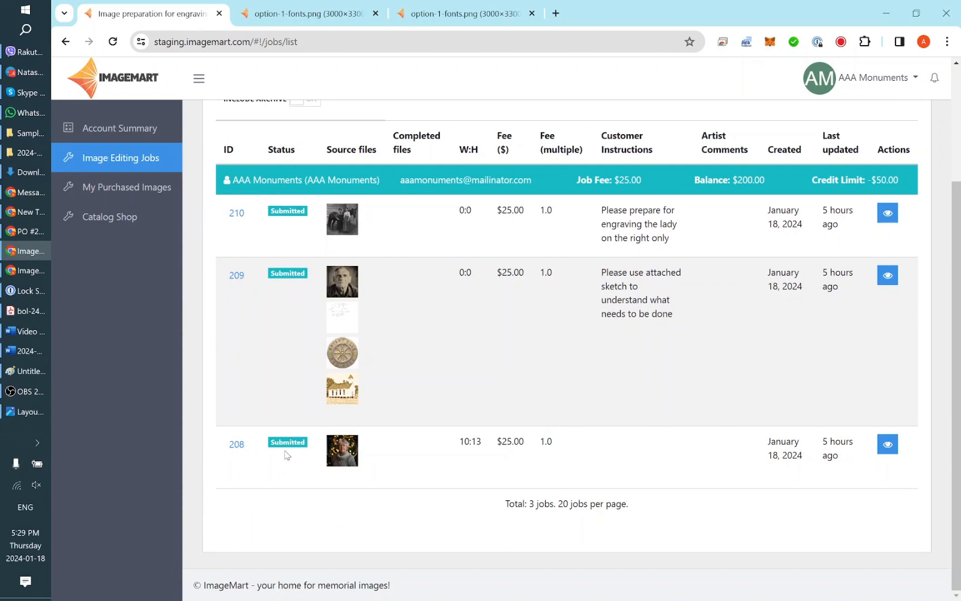
- Switch to the artist's incognito browser window, reload the job list and bring the newly submitted jobs with their action controls into view
{"action": "left_click", "coordinate": [27, 270]}
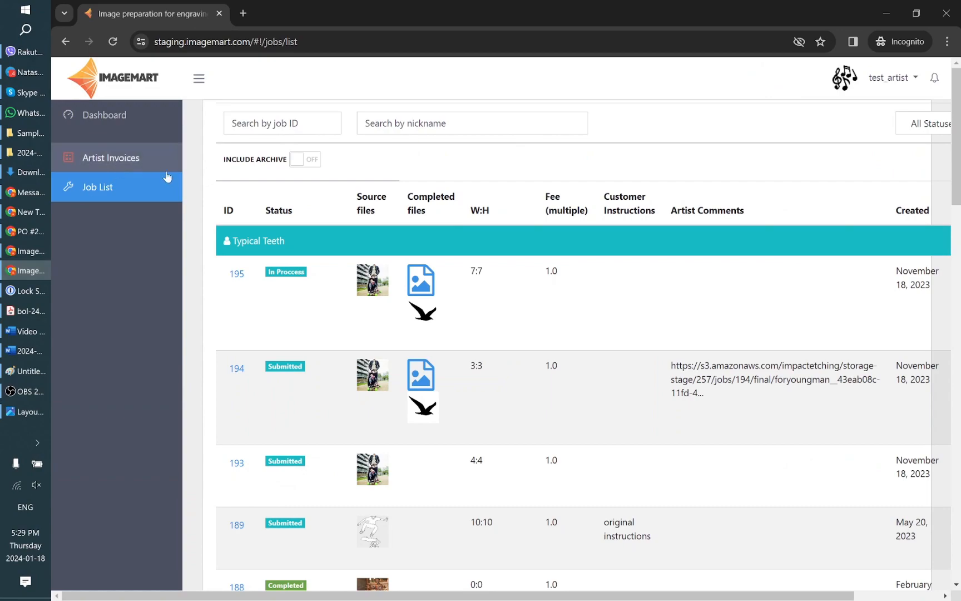
{"action": "left_click", "coordinate": [113, 41]}
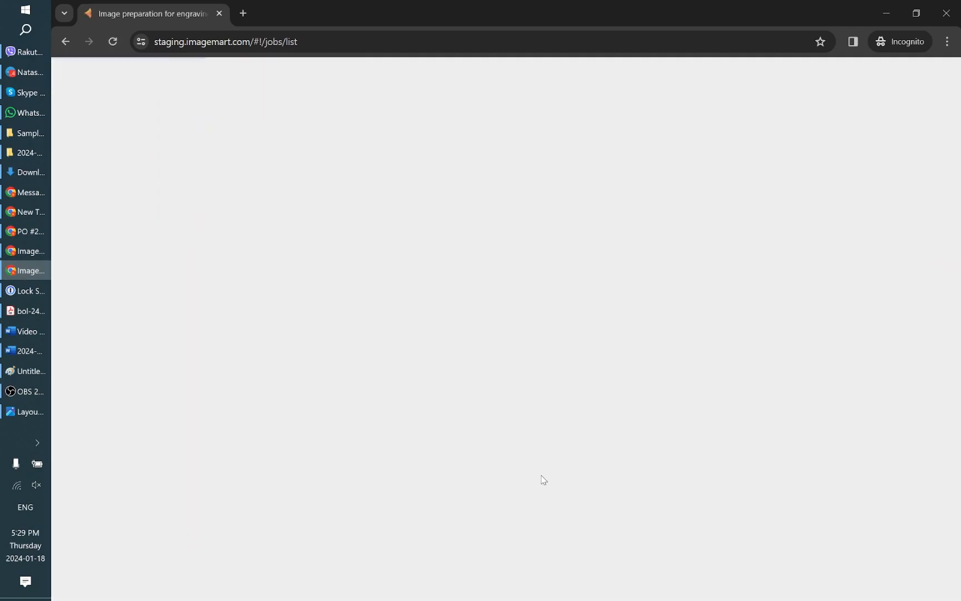
{"action": "scroll", "coordinate": [543, 481], "scroll_direction": "down", "scroll_amount": 12}
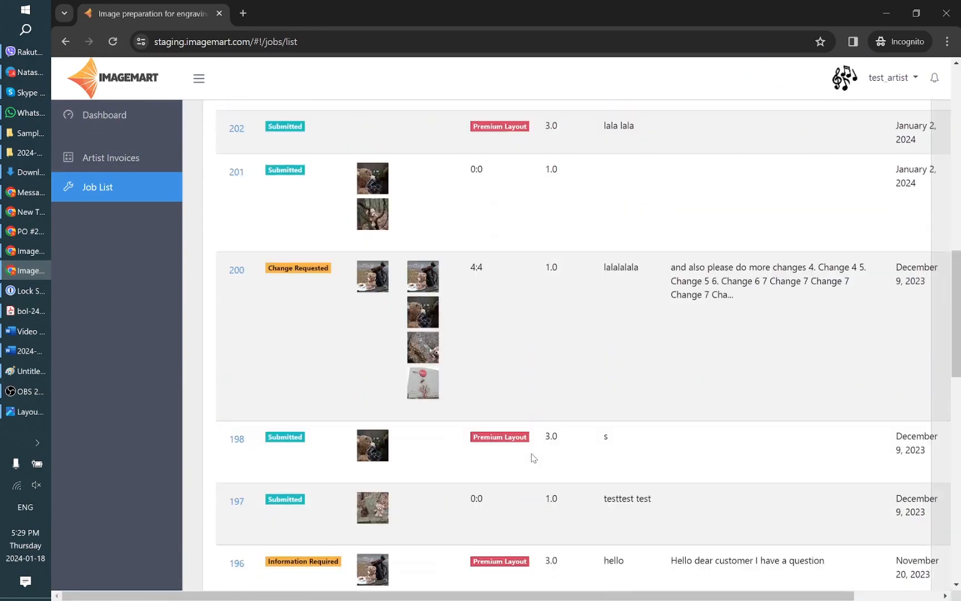
{"action": "scroll", "coordinate": [533, 457], "scroll_direction": "down", "scroll_amount": 10}
{"action": "scroll", "coordinate": [512, 454], "scroll_direction": "down", "scroll_amount": 2}
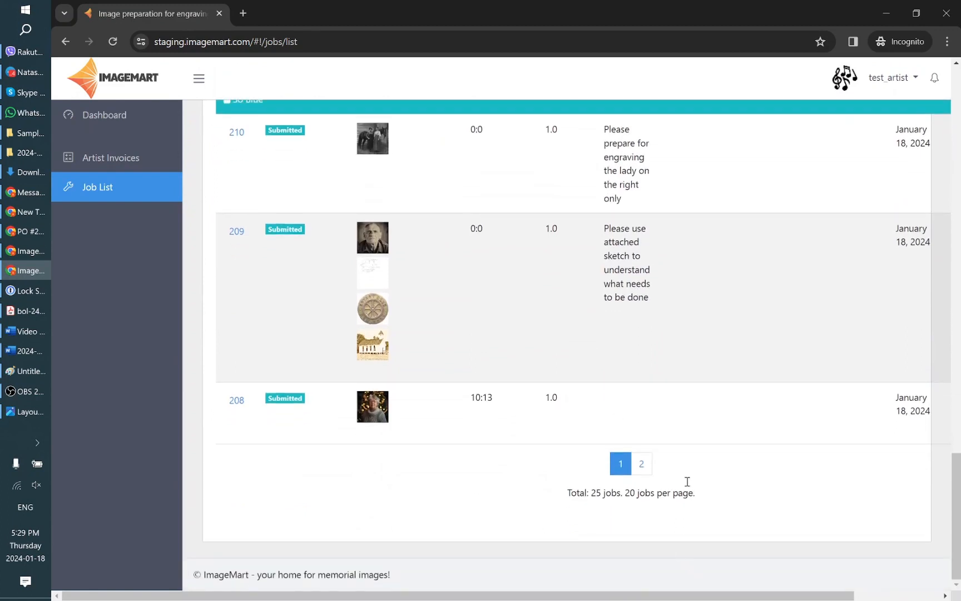
{"action": "key", "text": "ctrl+minus"}
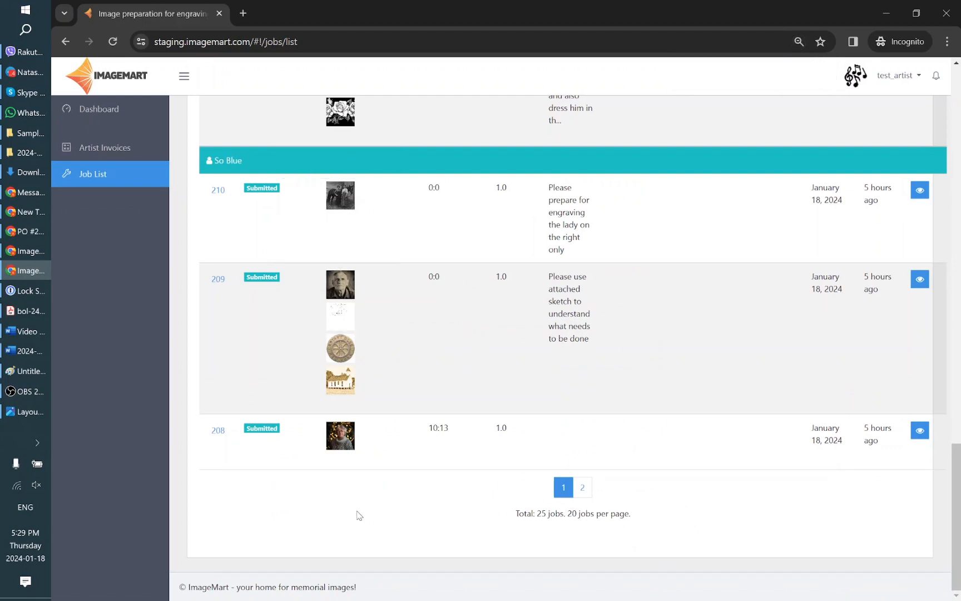
- Open the Christmas tree portrait job as the artist, choose the Start Editing action and submit the change
{"action": "left_click", "coordinate": [921, 433]}
{"action": "left_click", "coordinate": [832, 188]}
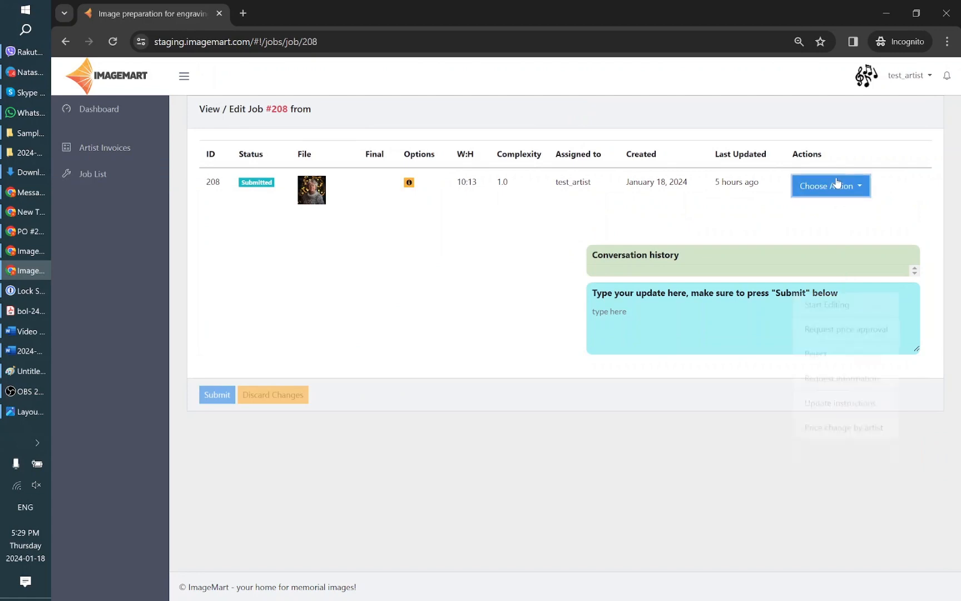
{"action": "left_click", "coordinate": [829, 209]}
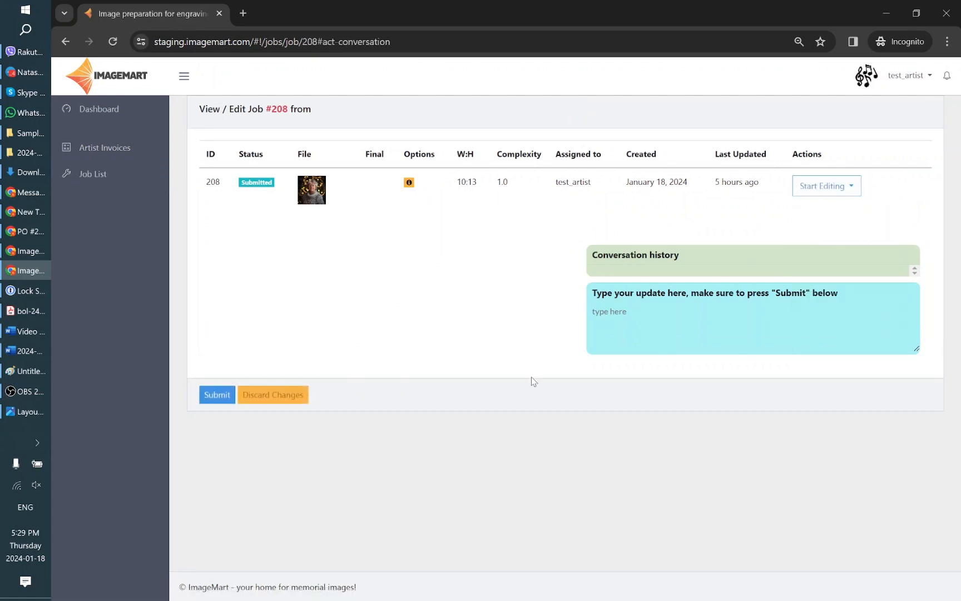
{"action": "left_click", "coordinate": [214, 399]}
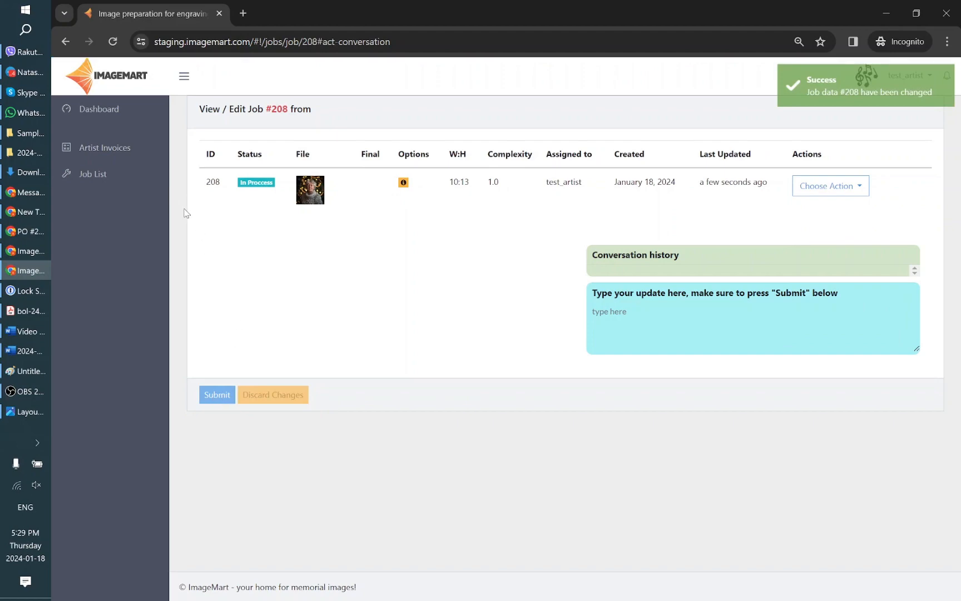
- Check the jobs in the customer's window, return to the artist's job list and open the two-ladies-and-a-horse job's instructions
{"action": "left_click", "coordinate": [24, 253]}
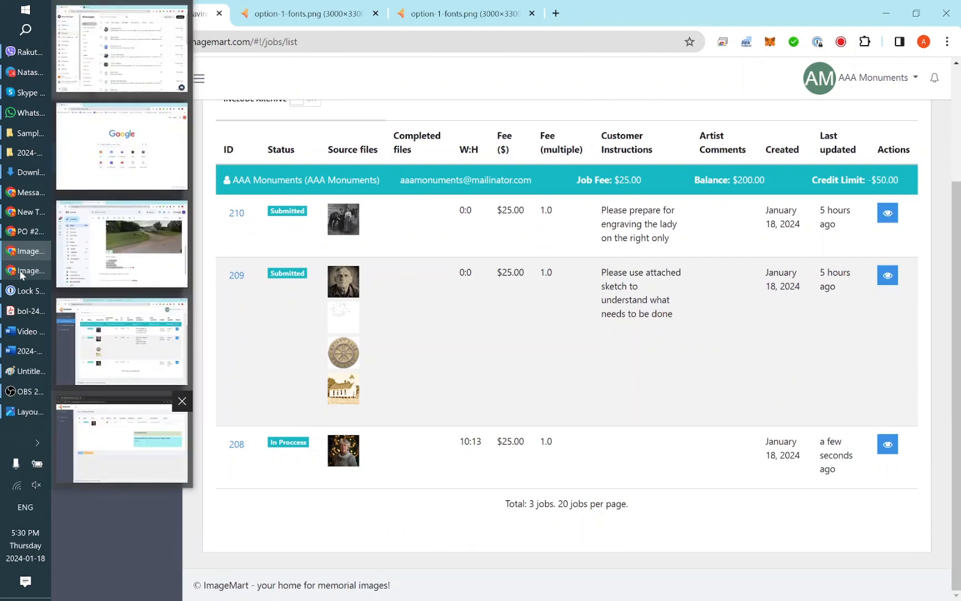
{"action": "left_click", "coordinate": [19, 270]}
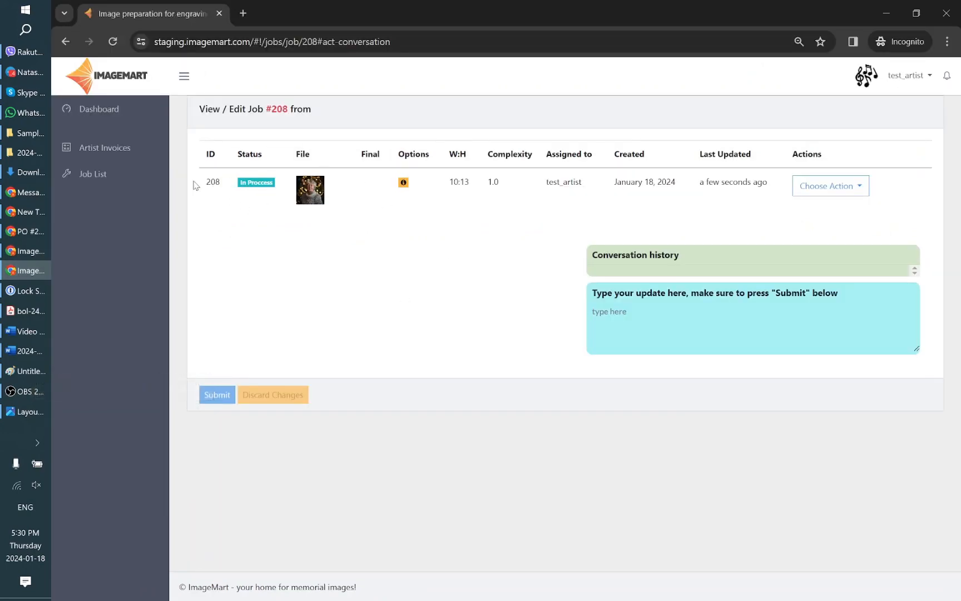
{"action": "left_click", "coordinate": [93, 174]}
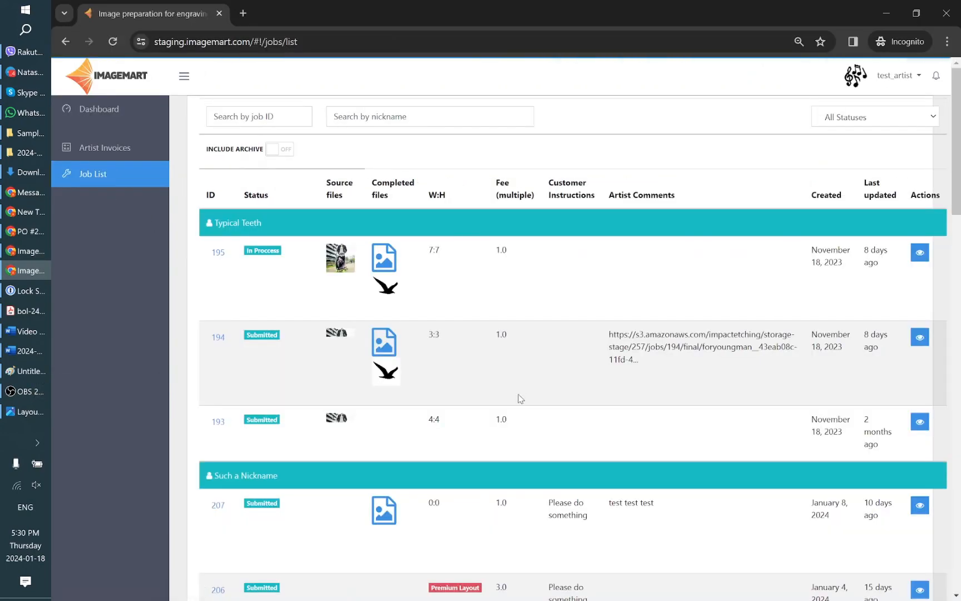
{"action": "scroll", "coordinate": [514, 397], "scroll_direction": "down", "scroll_amount": 5}
{"action": "scroll", "coordinate": [514, 406], "scroll_direction": "down", "scroll_amount": 10}
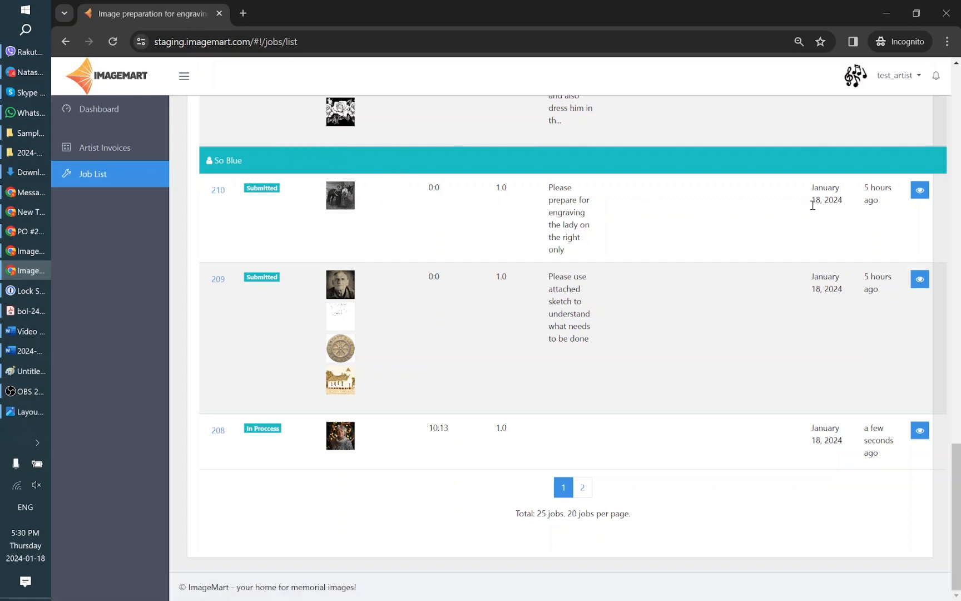
{"action": "left_click", "coordinate": [919, 192]}
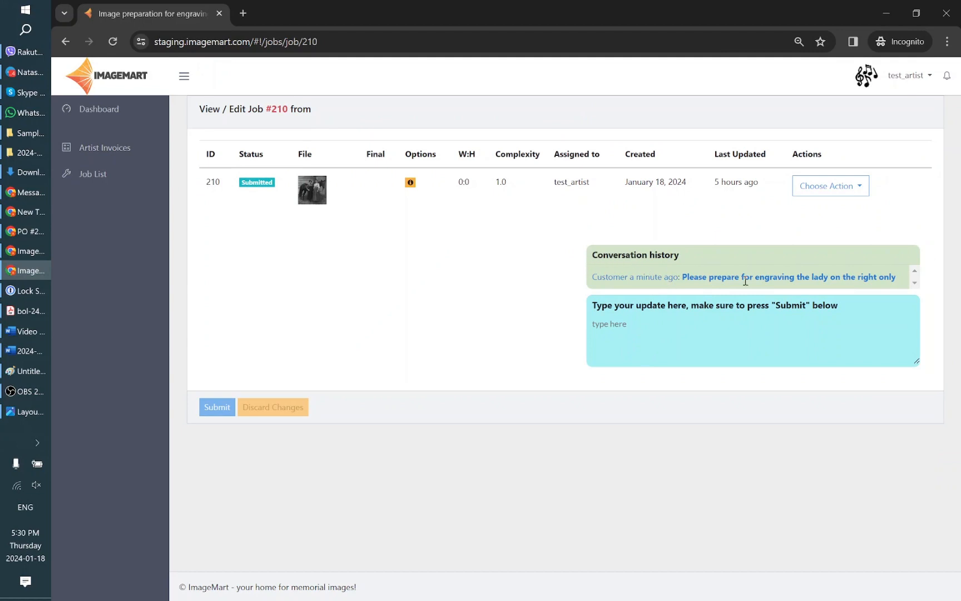
{"action": "left_click_drag", "start_coordinate": [681, 277], "coordinate": [903, 278]}
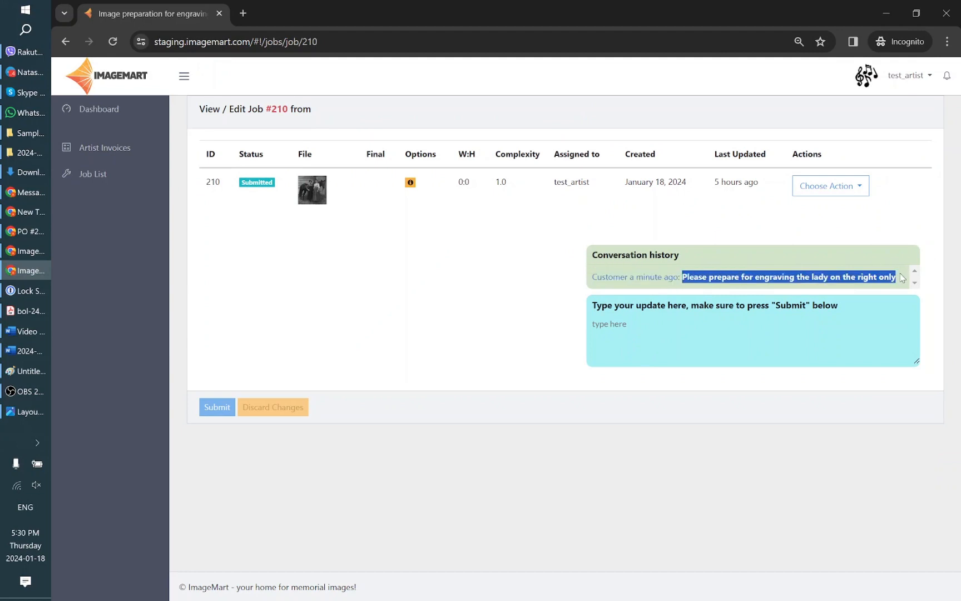
{"action": "double_click", "coordinate": [637, 276]}
- Choose Request information and write "Please let us know the following 1. Do you want the background, i.e the horse to be kept in the design"
{"action": "left_click", "coordinate": [838, 188]}
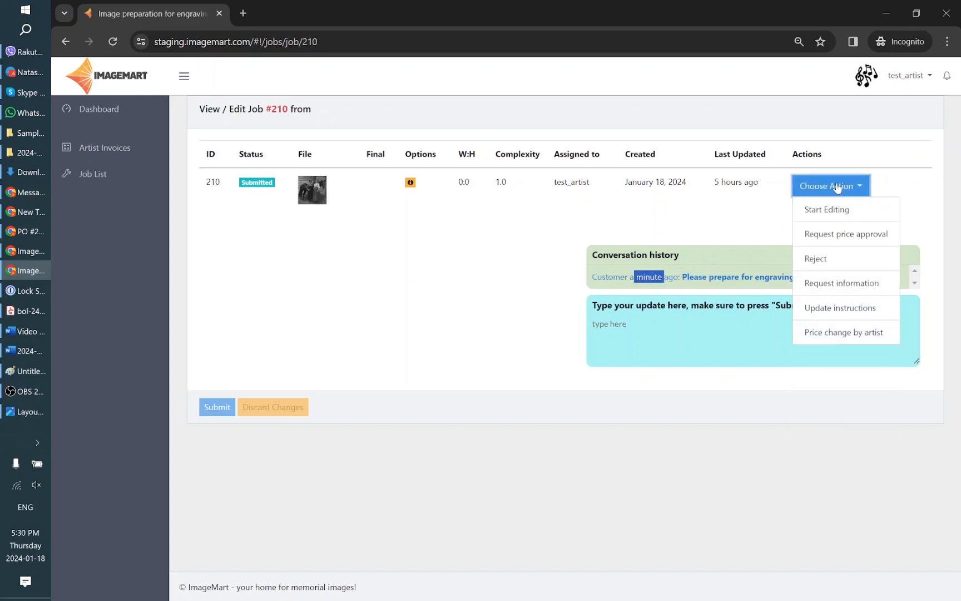
{"action": "left_click", "coordinate": [829, 287]}
{"action": "left_click", "coordinate": [671, 328]}
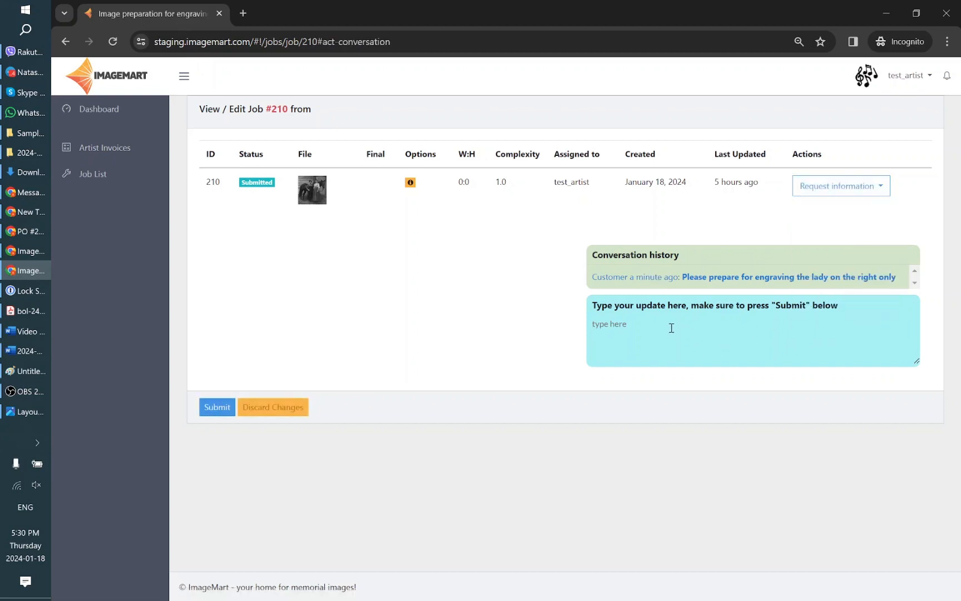
{"action": "type", "text": "Please le"}
{"action": "type", "text": "t us know the"}
{"action": "type", "text": " following"}
{"action": "type", "text": " 1. Do you want the backgro"}
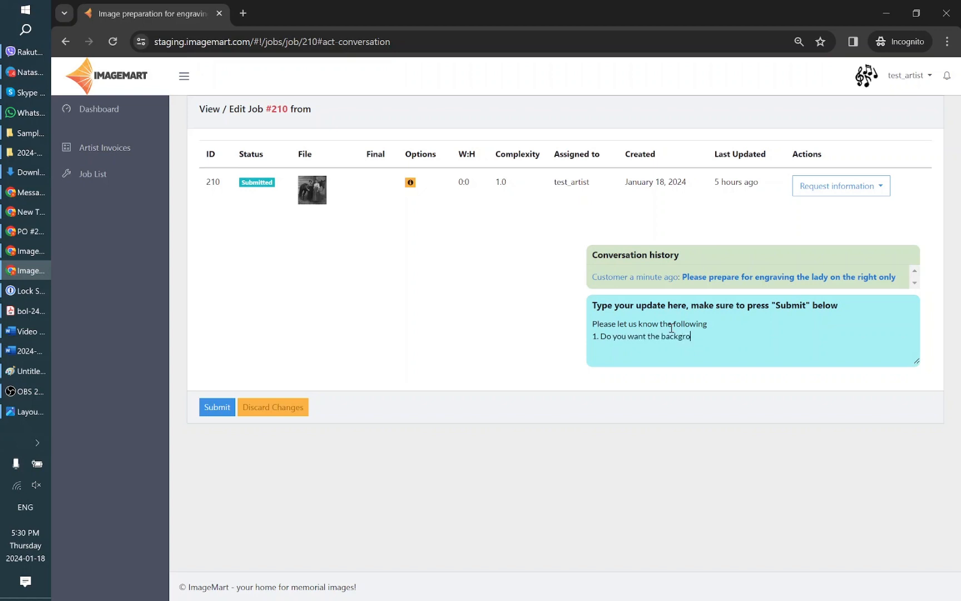
{"action": "type", "text": "und, i.e"}
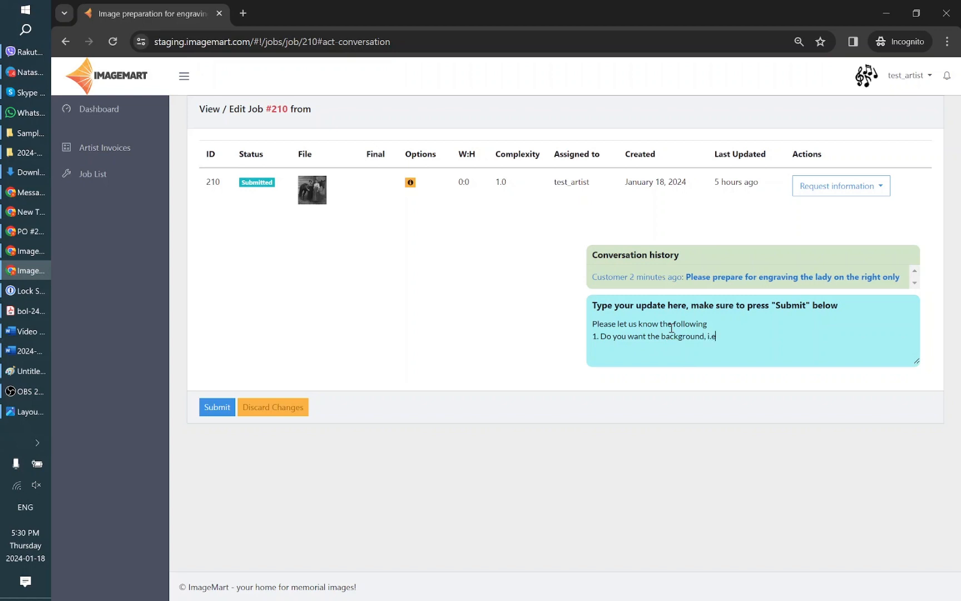
{"action": "type", "text": " the horse to be kept in the design"}
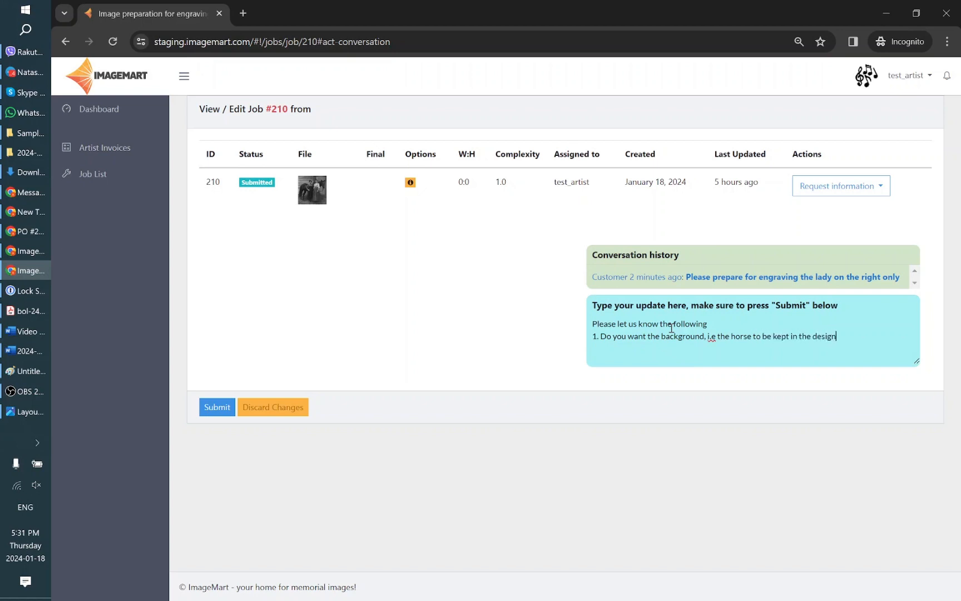
- Add the question "2. Would you need the portrait "chest up" or the full body ?" and submit the information request
{"action": "type", "text": " 2. Would you need the portrait \"chest up"}
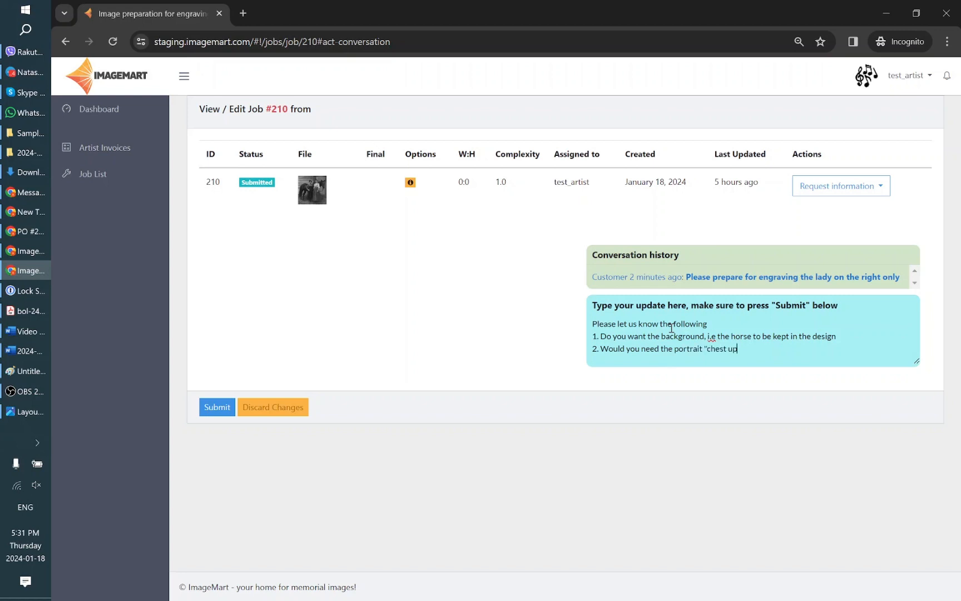
{"action": "type", "text": "\" or the full body ?"}
{"action": "left_click", "coordinate": [217, 408]}
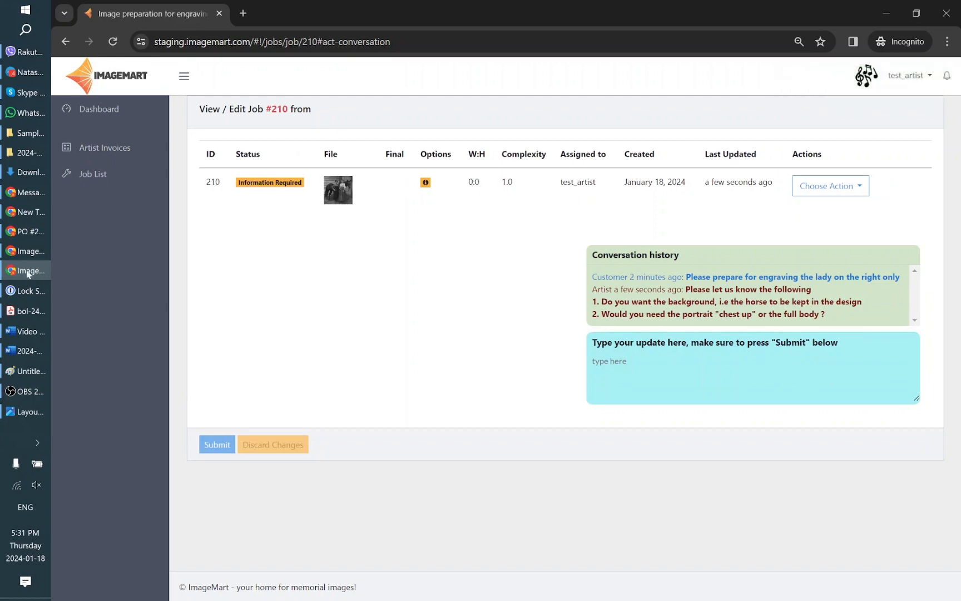
- Switch to the customer's window, reload the jobs list and open the job requiring information with the Update instructions action
{"action": "left_click", "coordinate": [23, 251]}
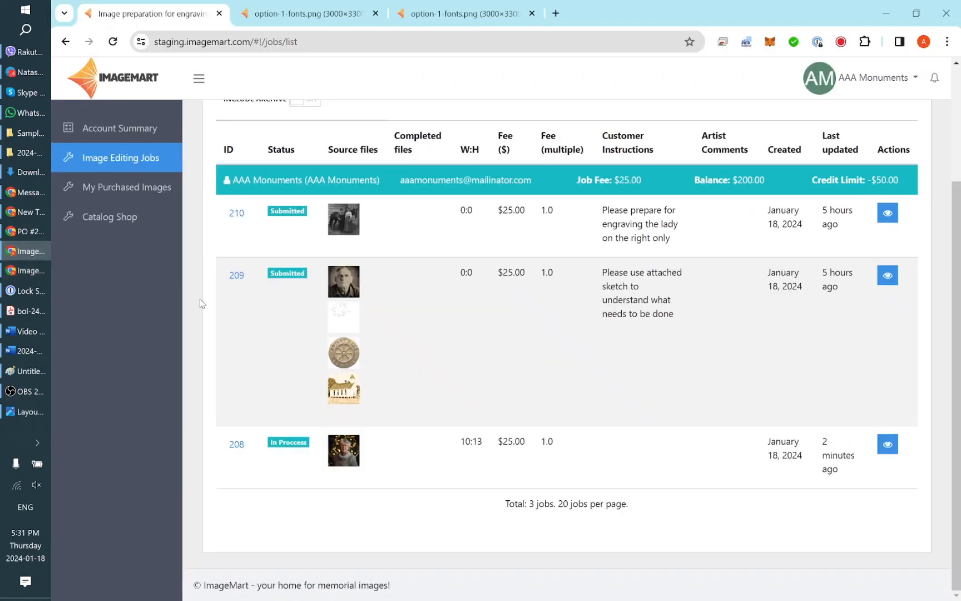
{"action": "left_click", "coordinate": [113, 43]}
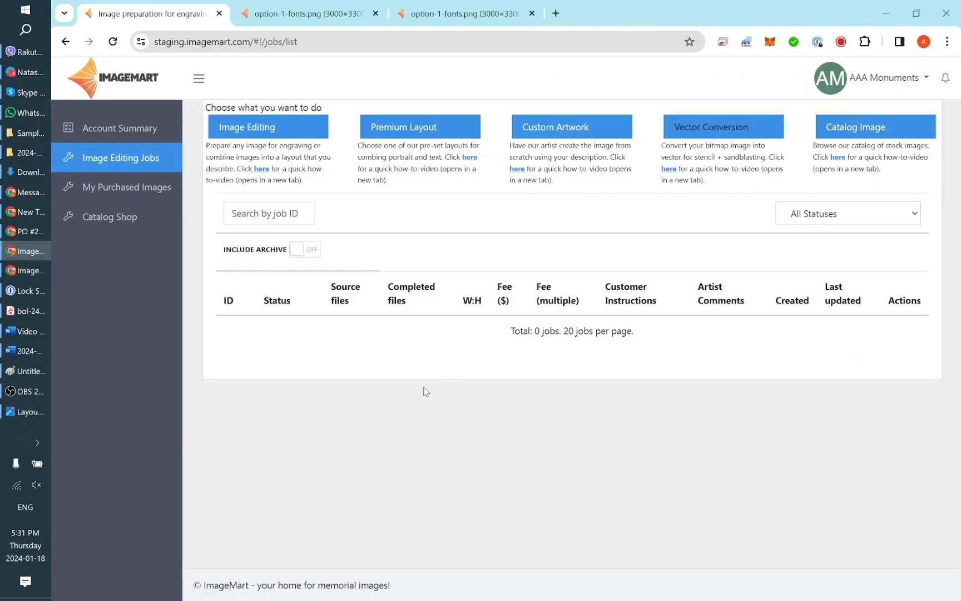
{"action": "scroll", "coordinate": [534, 337], "scroll_direction": "down", "scroll_amount": 3}
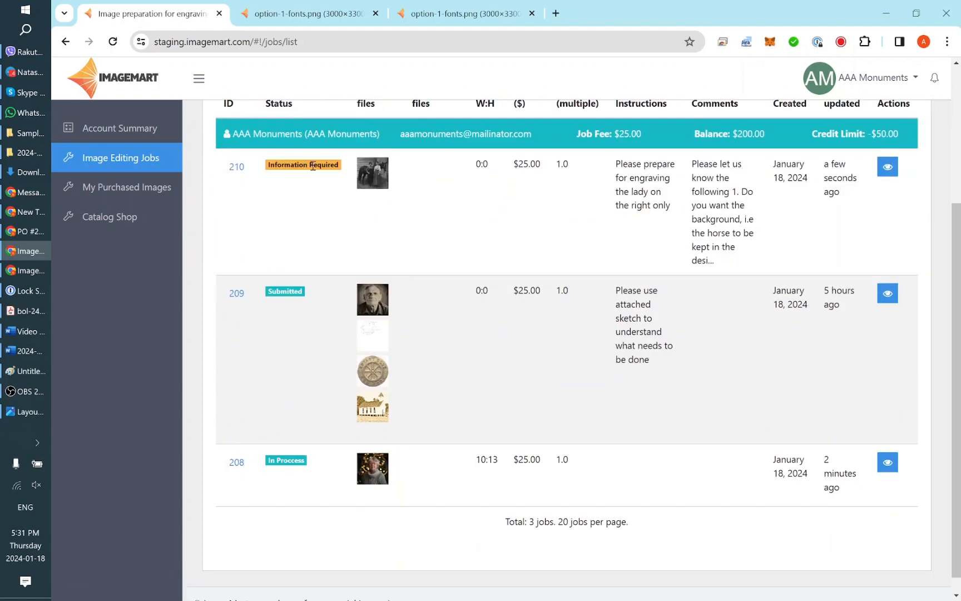
{"action": "left_click", "coordinate": [887, 167]}
{"action": "left_click", "coordinate": [835, 216]}
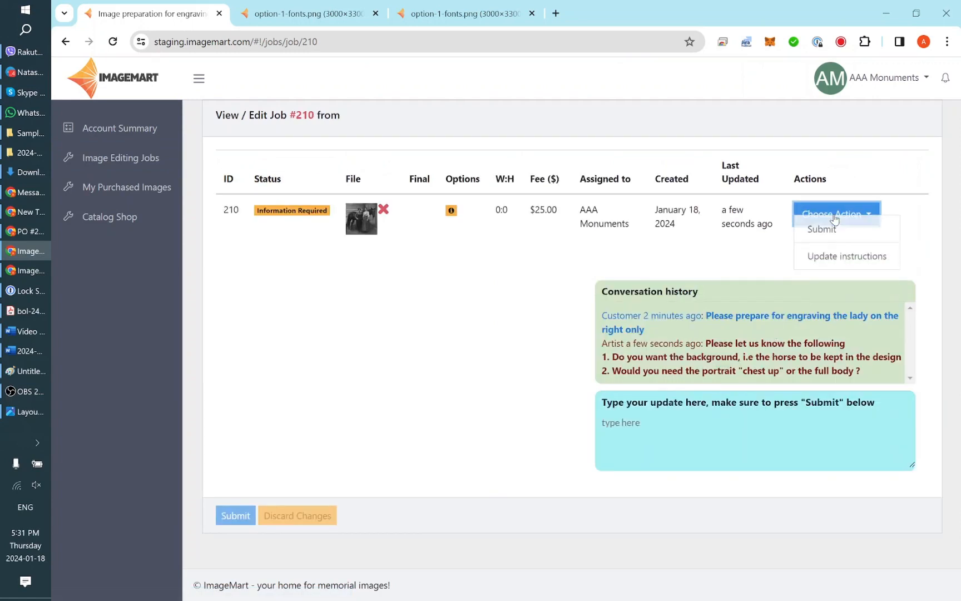
{"action": "left_click", "coordinate": [836, 258]}
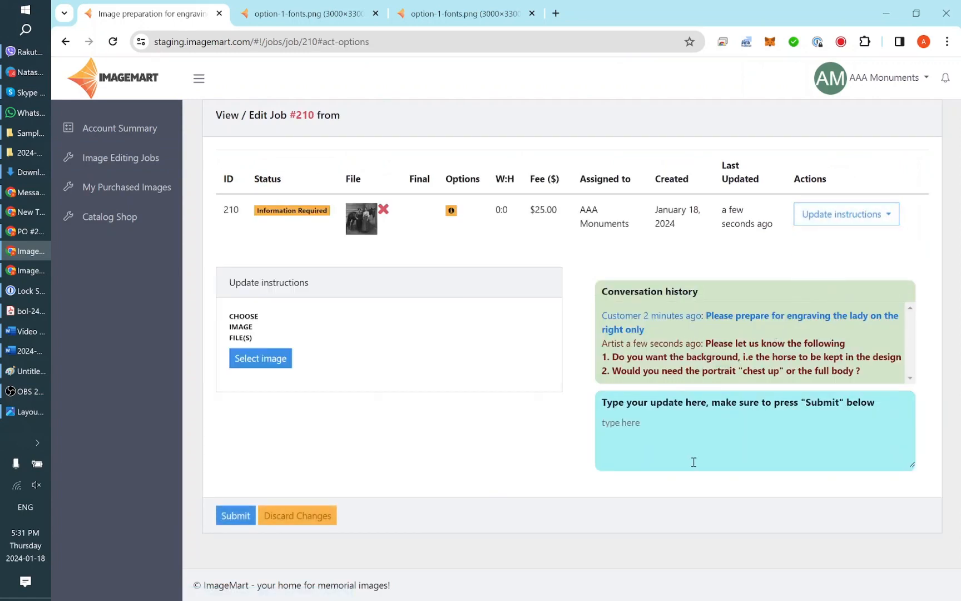
- Submit the reply "Yes please keep the horse in the picture and yes please the full body including the fragment of the ground that they stand on"
{"action": "left_click", "coordinate": [635, 426]}
{"action": "type", "text": "Yes please keep the horse"}
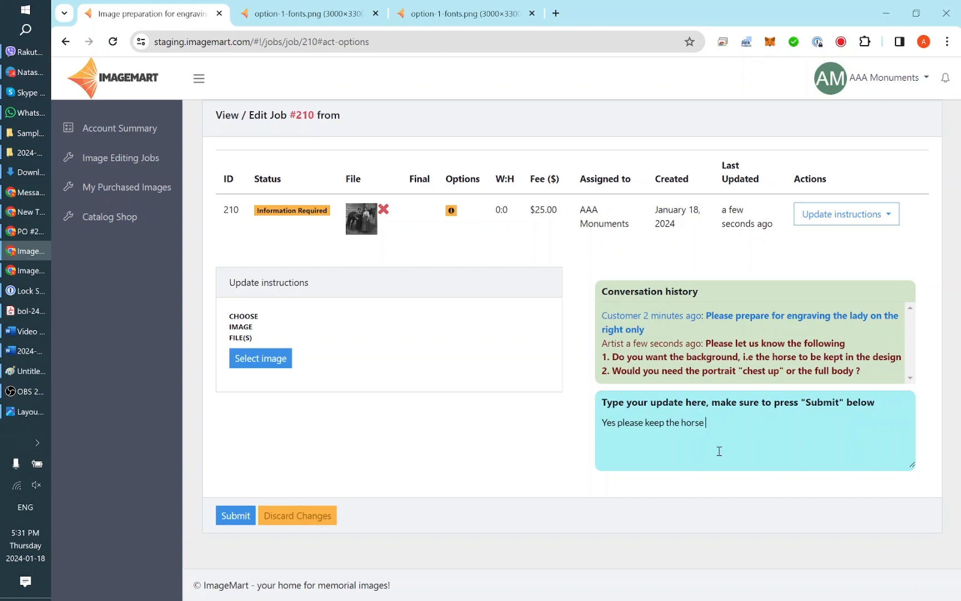
{"action": "type", "text": " in the picture and yestplease the"}
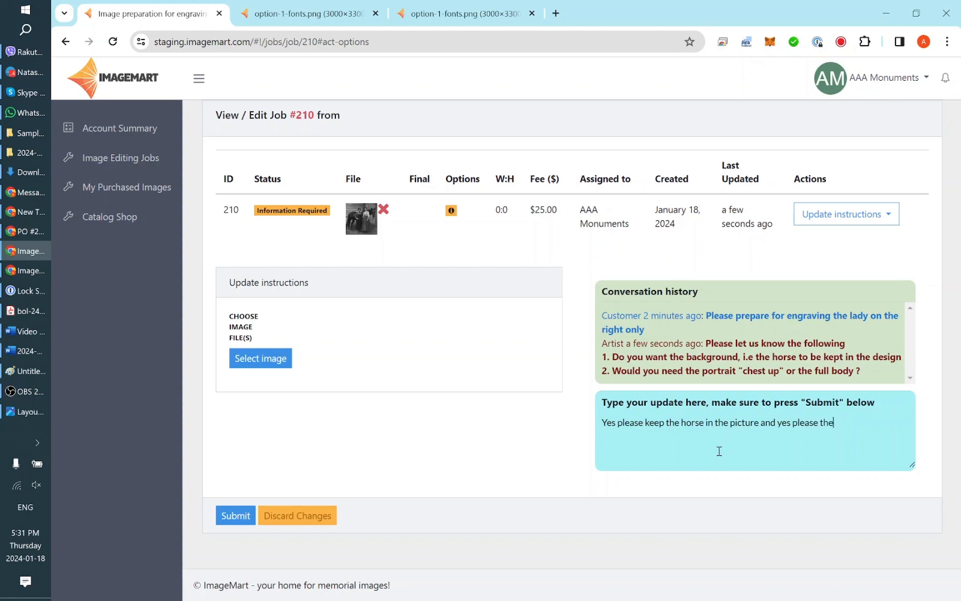
{"action": "type", "text": " full body including the"}
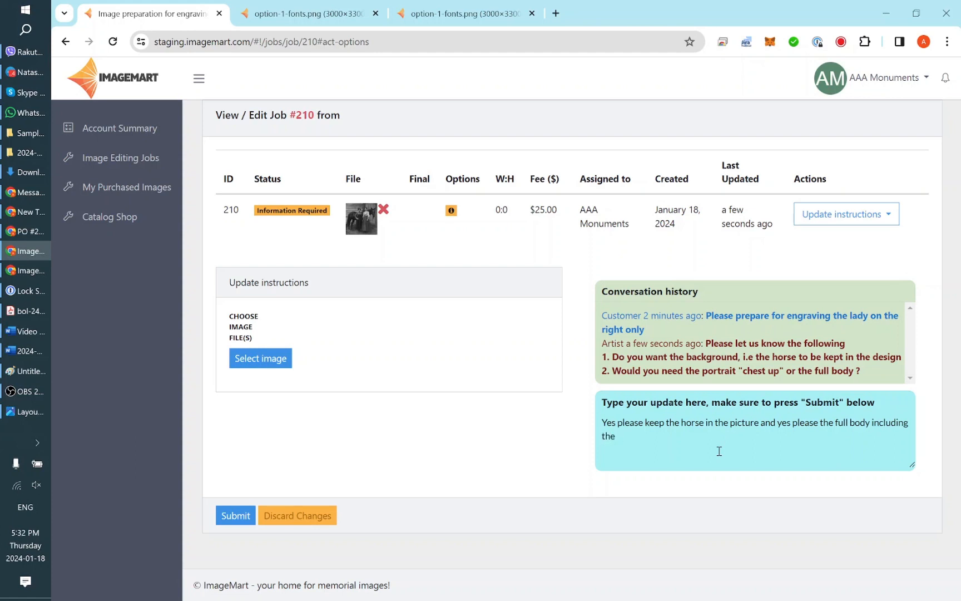
{"action": "type", "text": "fragment of the ground that they sa"}
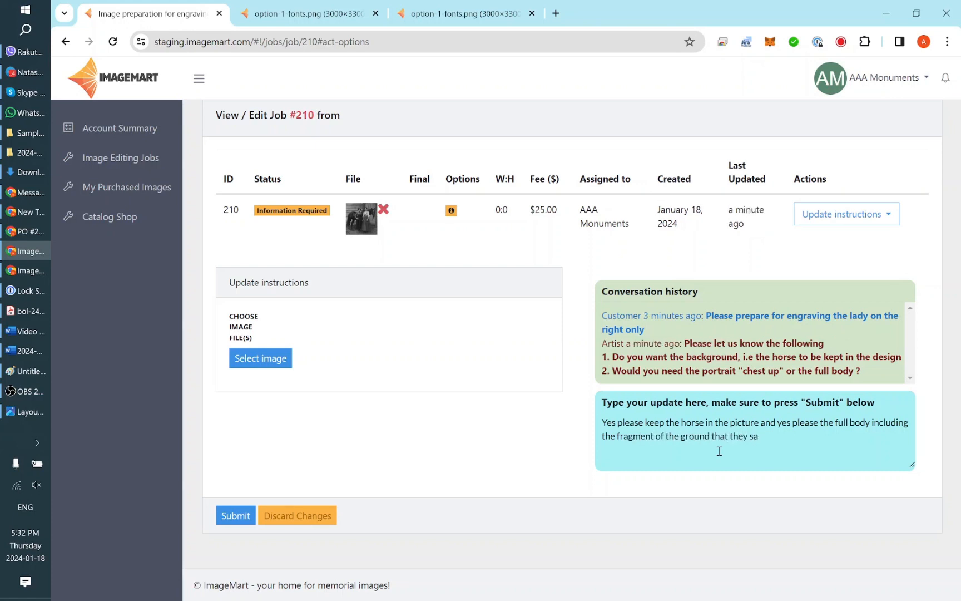
{"action": "key", "text": "BackSpace"}
{"action": "type", "text": "tand on"}
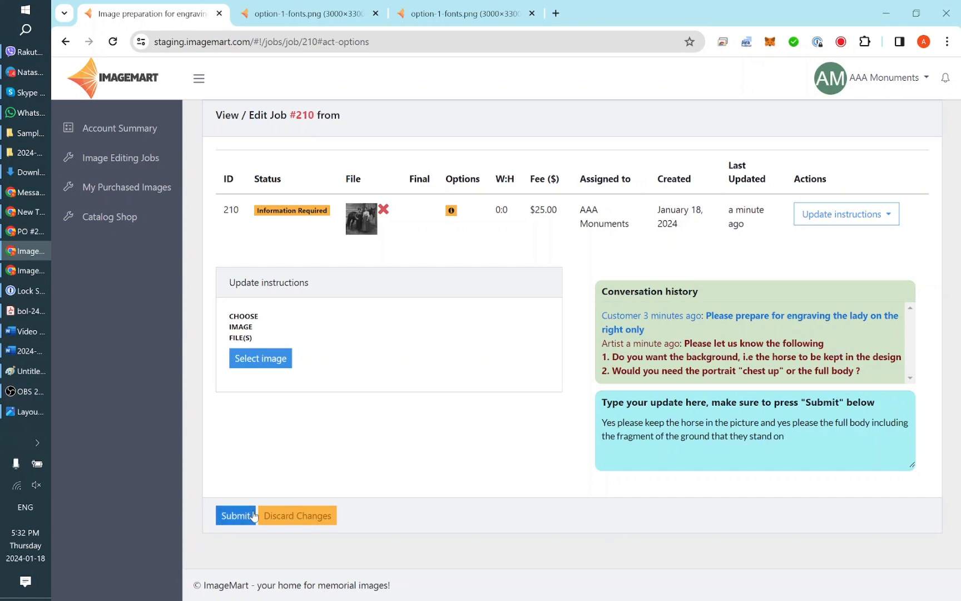
{"action": "left_click", "coordinate": [236, 518]}
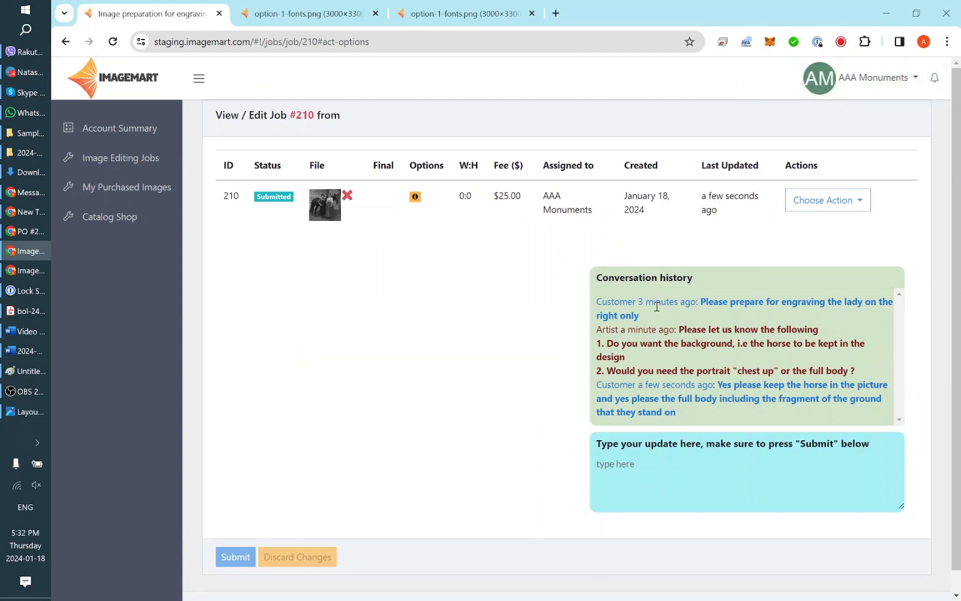
- Review the horse job's conversation history and return to the image editing jobs list
{"action": "left_click_drag", "start_coordinate": [656, 300], "coordinate": [643, 412]}
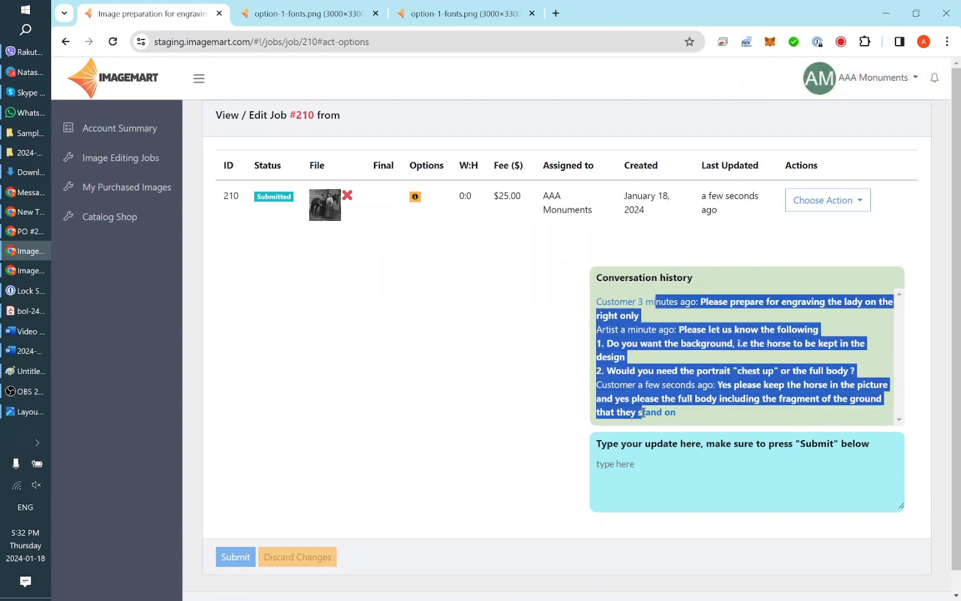
{"action": "left_click", "coordinate": [701, 415]}
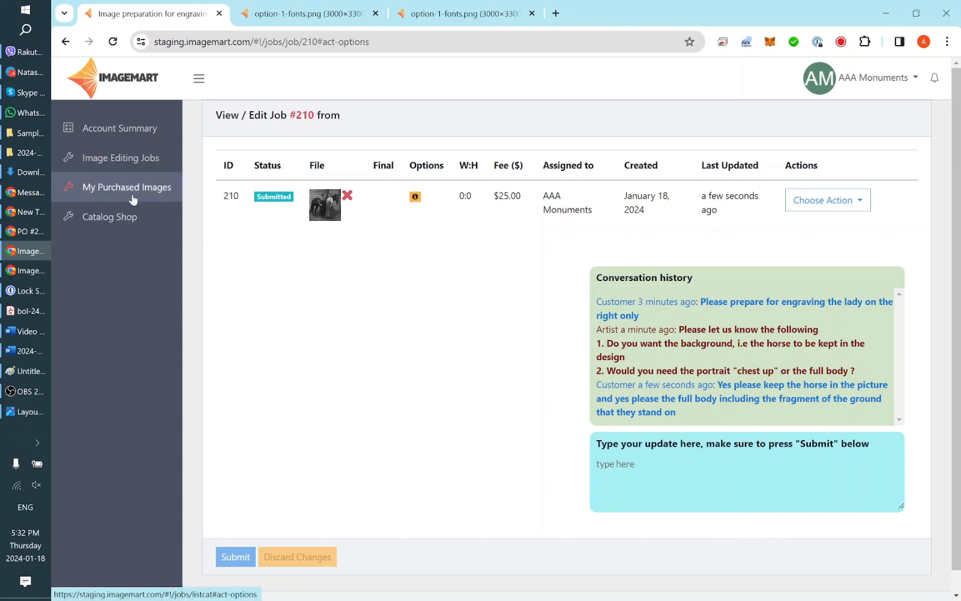
{"action": "left_click", "coordinate": [116, 159]}
{"action": "scroll", "coordinate": [410, 275], "scroll_direction": "down", "scroll_amount": 3}
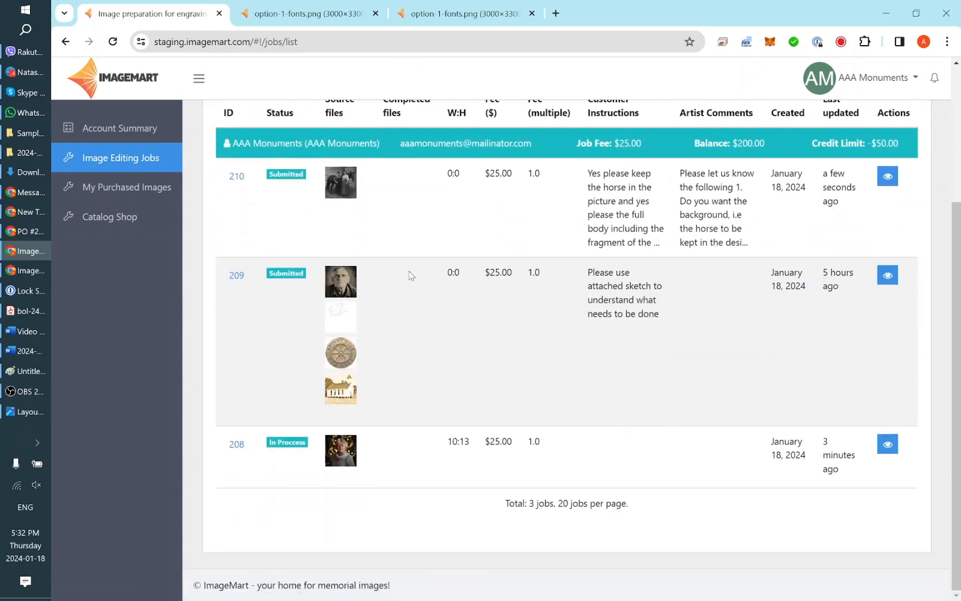
- Update the sketch job's instructions with "If you find a better logo of rotary club, please use that one (better one)" and submit them
{"action": "left_click", "coordinate": [888, 276]}
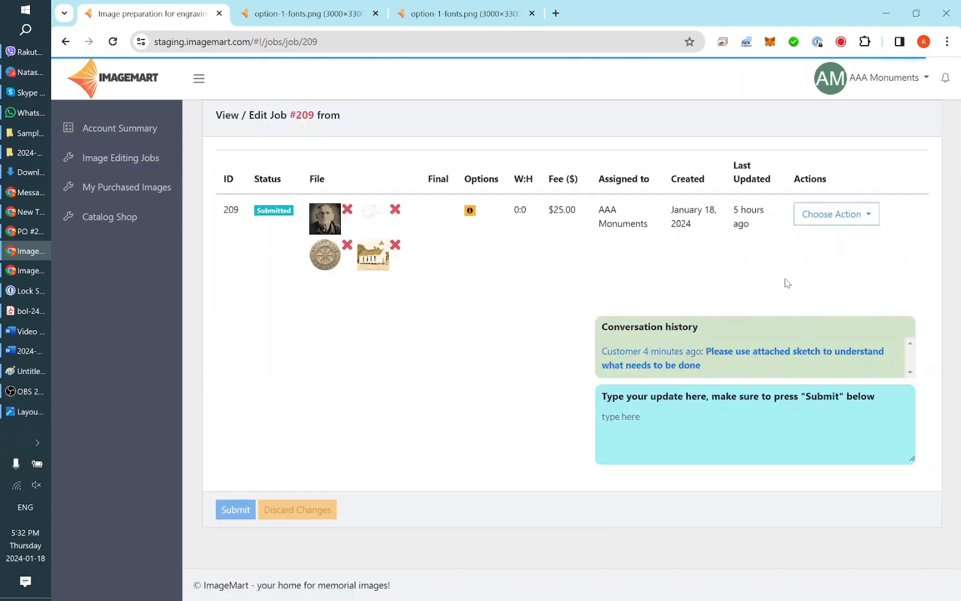
{"action": "left_click", "coordinate": [838, 216]}
{"action": "left_click", "coordinate": [827, 243]}
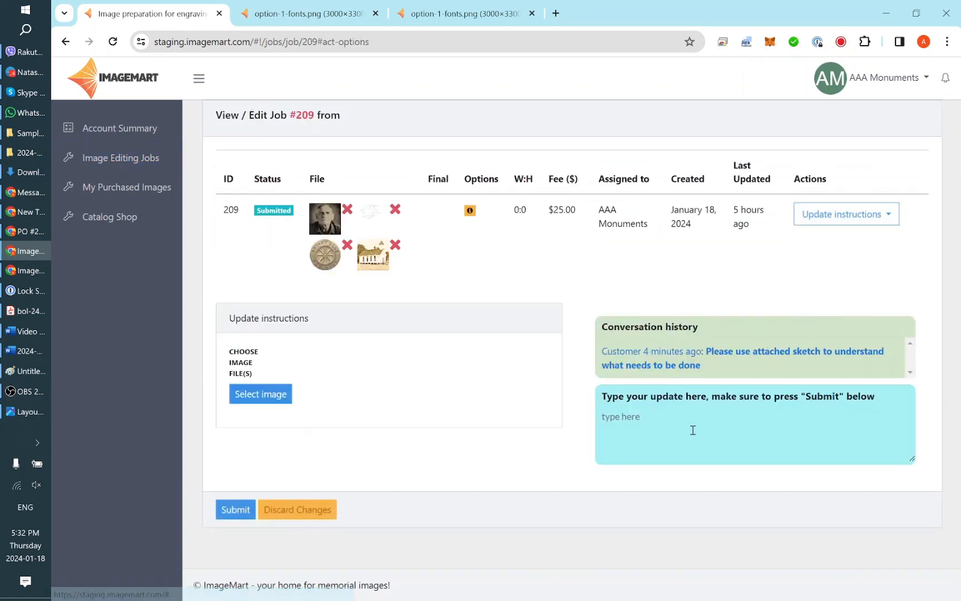
{"action": "left_click", "coordinate": [681, 420]}
{"action": "type", "text": "If"}
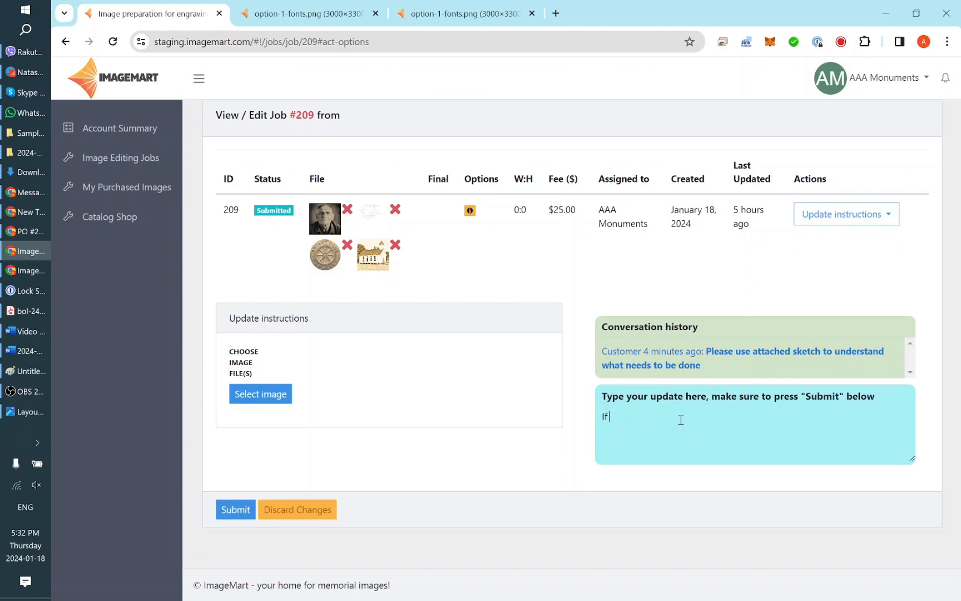
{"action": "type", "text": " you finf"}
{"action": "type", "text": " a better"}
{"action": "type", "text": " logo of"}
{"action": "type", "text": " rotary cl"}
{"action": "type", "text": "ub, p"}
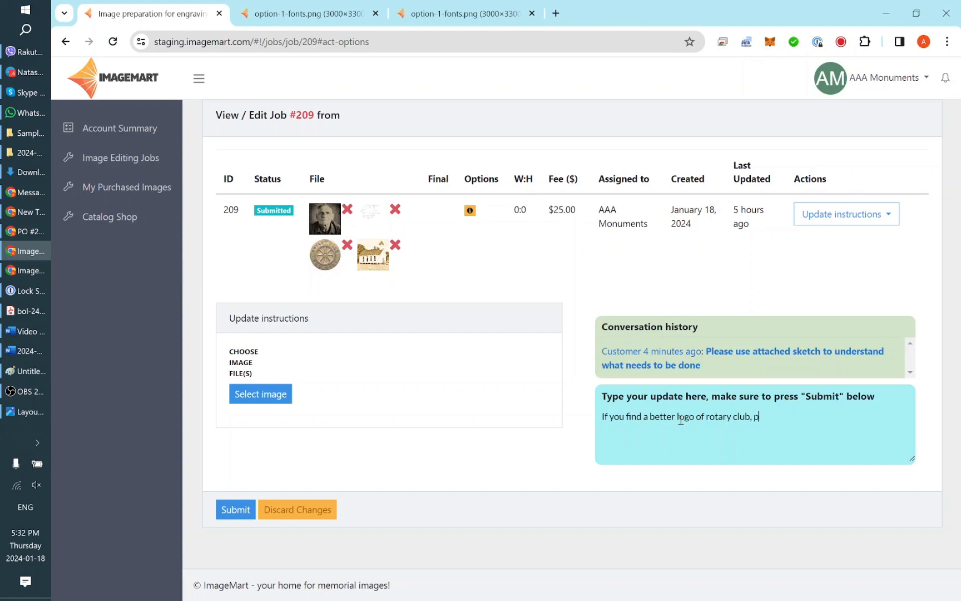
{"action": "type", "text": "lease use that one (bettew"}
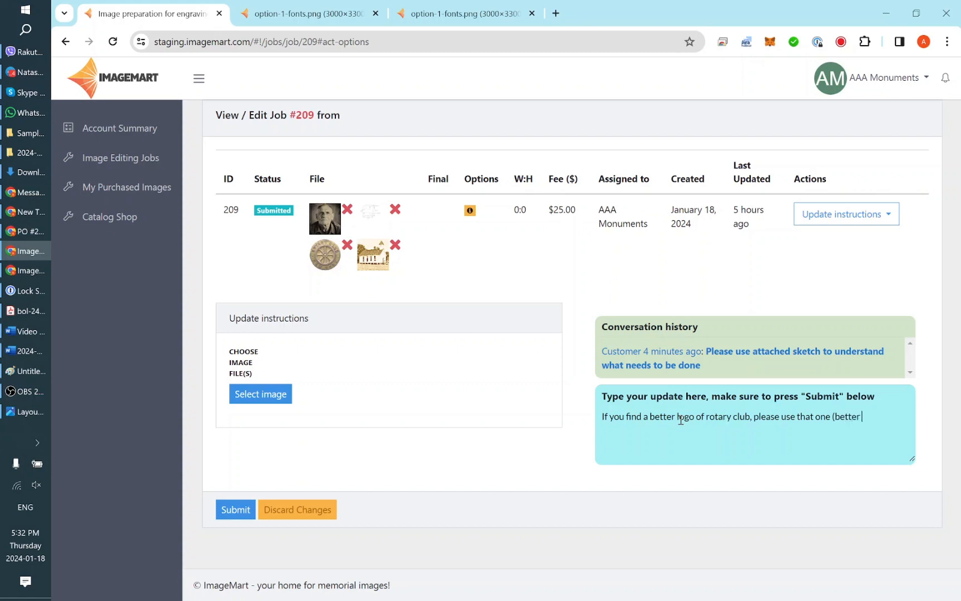
{"action": "type", "text": "one"}
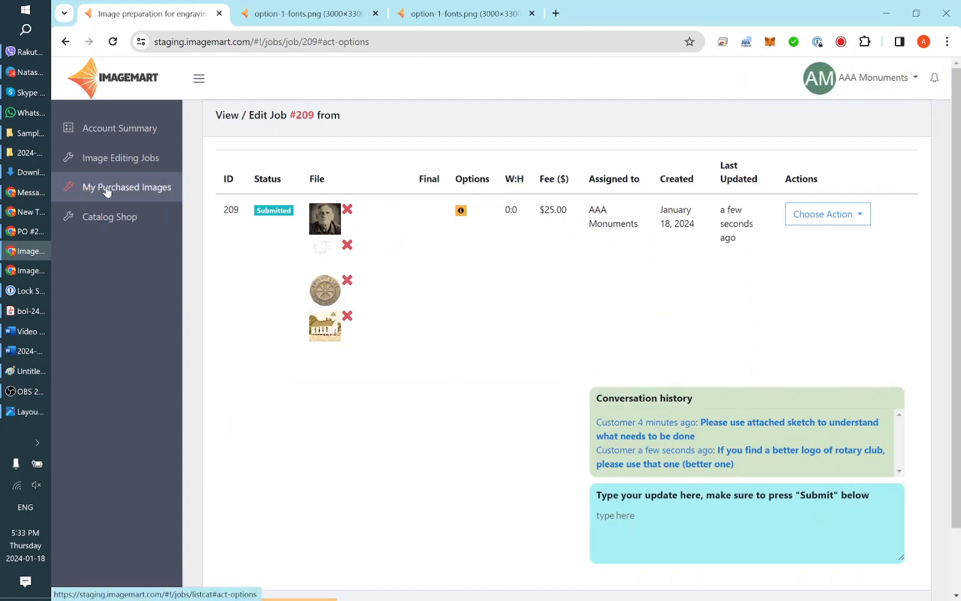
- Return to the image editing jobs list and review the customer instructions of the updated jobs
{"action": "left_click", "coordinate": [112, 168]}
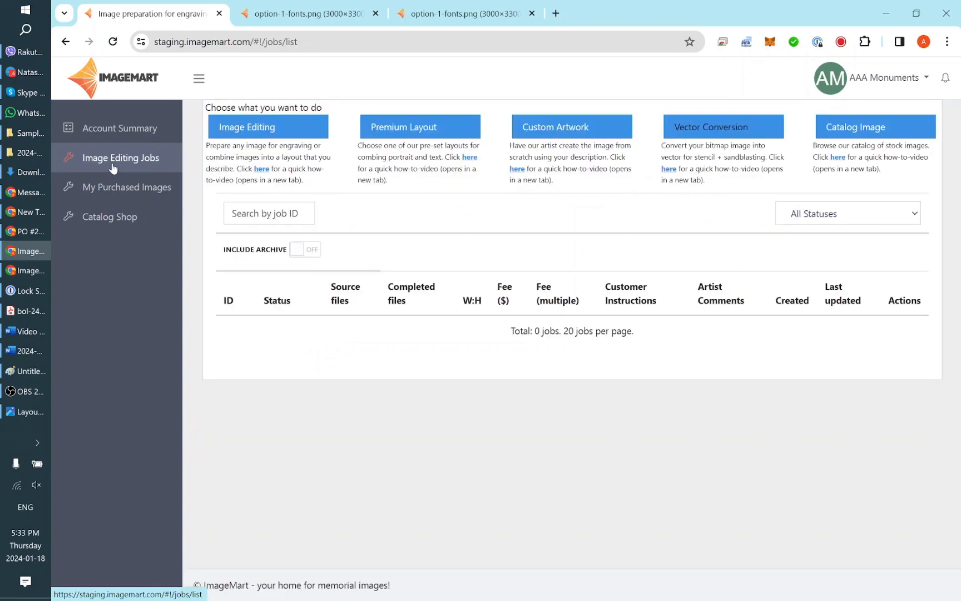
{"action": "scroll", "coordinate": [465, 474], "scroll_direction": "down", "scroll_amount": 2}
{"action": "scroll", "coordinate": [465, 475], "scroll_direction": "down", "scroll_amount": 2}
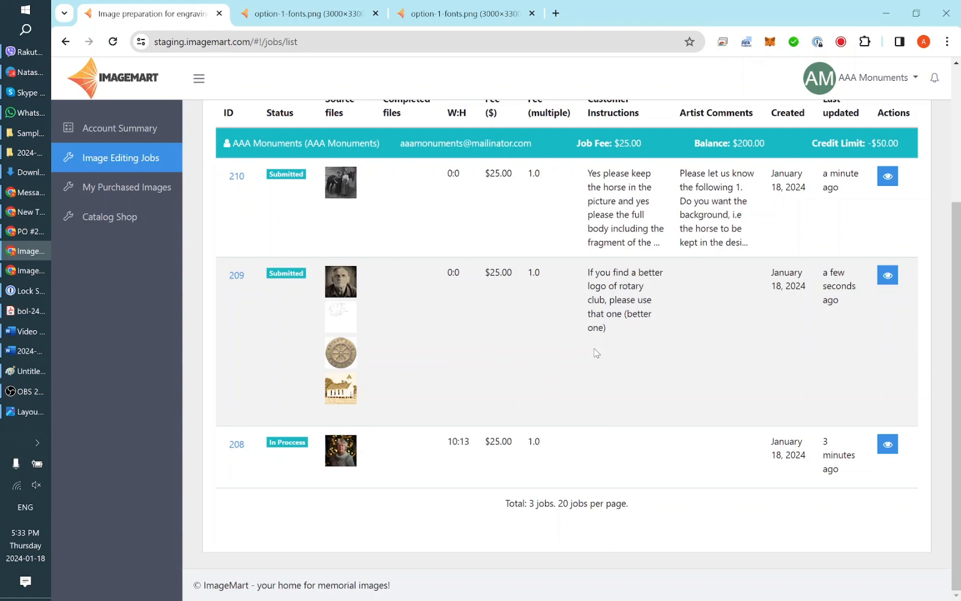
- Open the customer's account profile and fill in the first contact email address in the portal communication setup
{"action": "scroll", "coordinate": [596, 352], "scroll_direction": "up", "scroll_amount": 1}
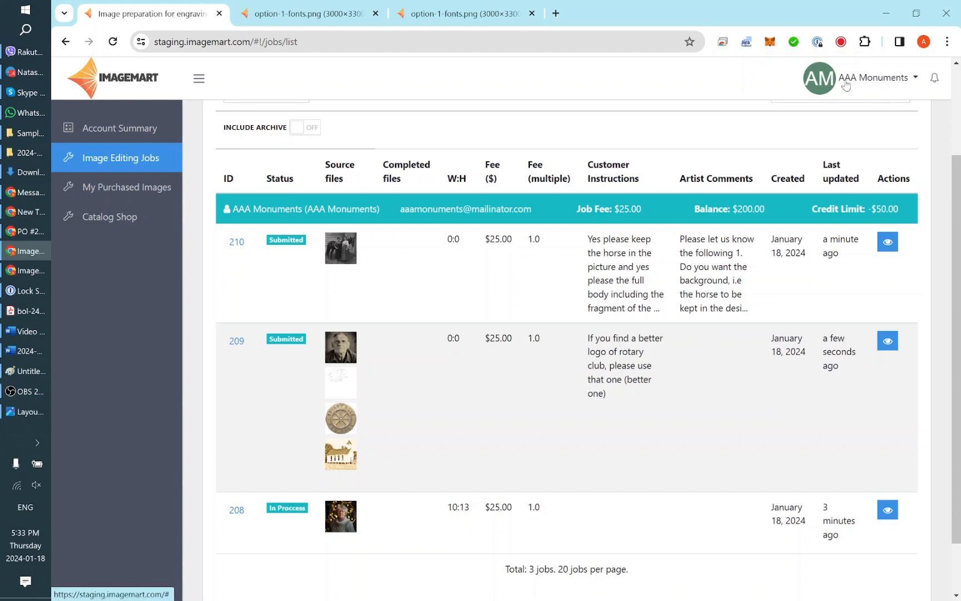
{"action": "left_click", "coordinate": [915, 78]}
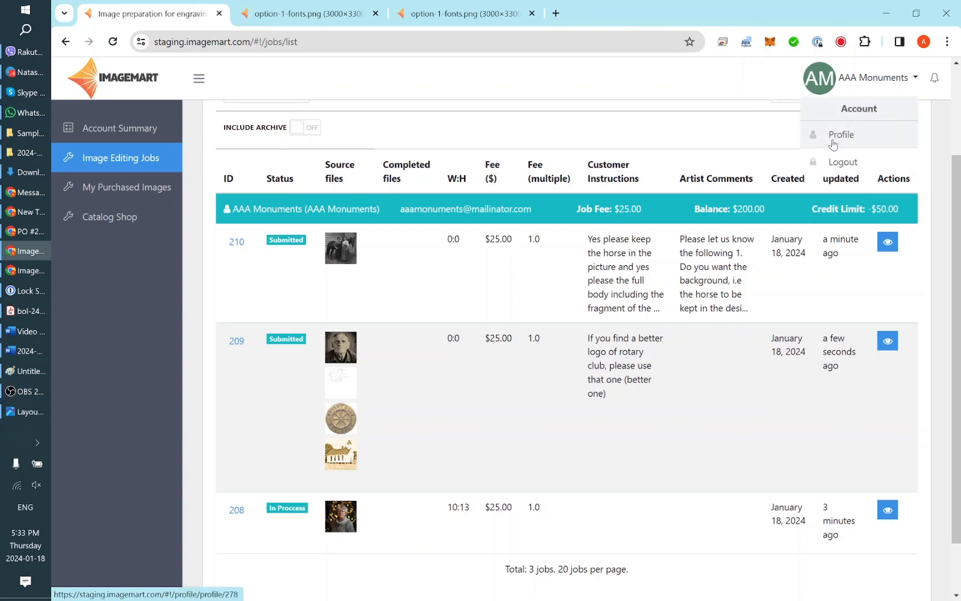
{"action": "left_click", "coordinate": [832, 134]}
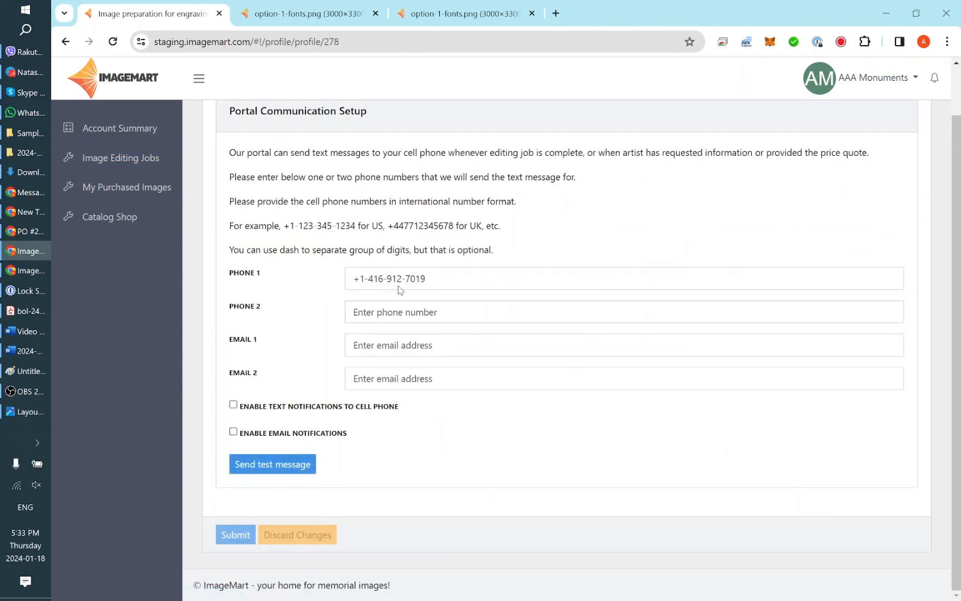
{"action": "scroll", "coordinate": [395, 365], "scroll_direction": "up", "scroll_amount": 1}
{"action": "left_click", "coordinate": [395, 364]}
{"action": "type", "text": "name@ m"}
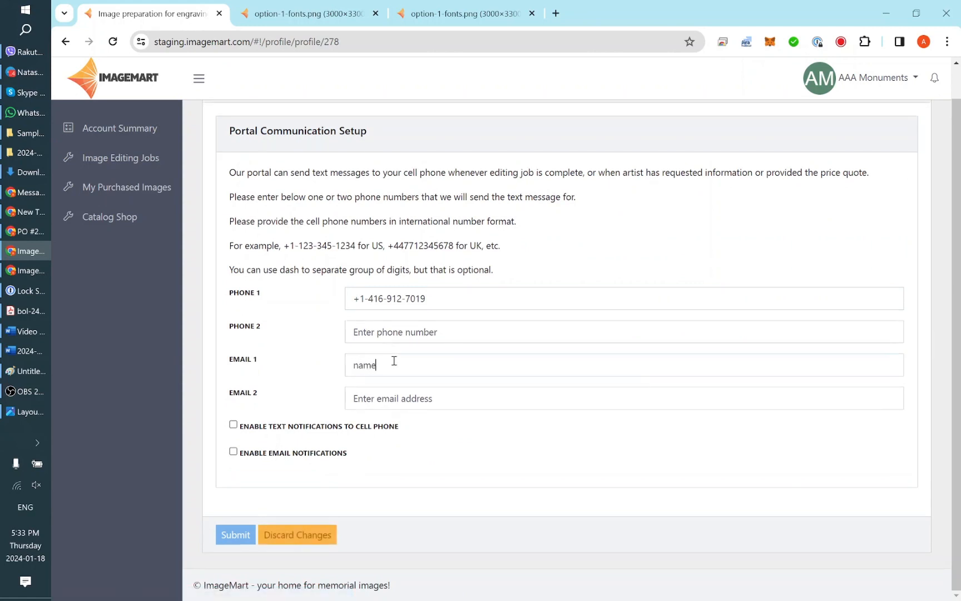
{"action": "key", "text": "BackSpace"}
{"action": "key", "text": "BackSpace"}
{"action": "type", "text": "mailinator.com"}
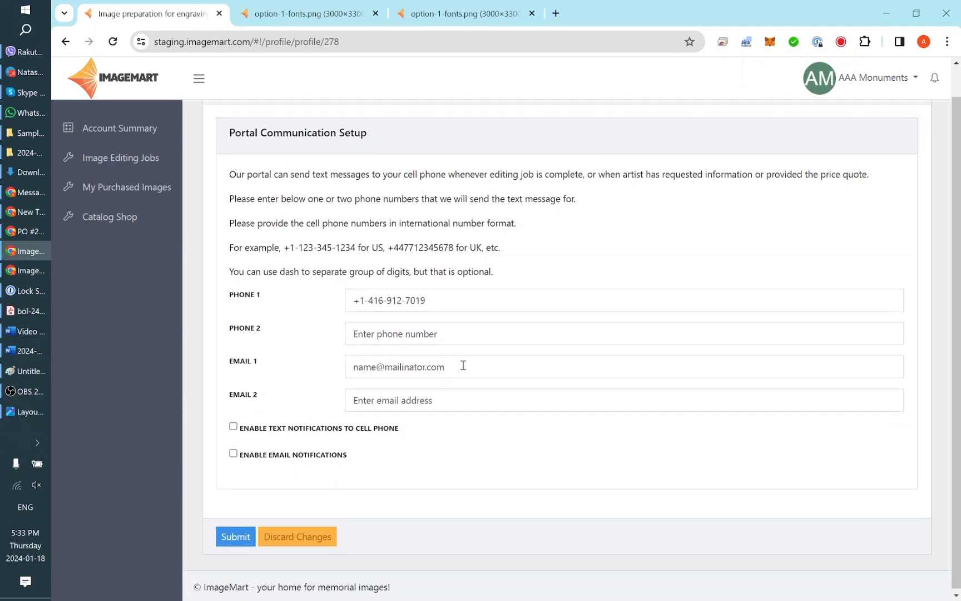
- Enable text notifications to cell phone and email notifications in the profile, and submit the changes
{"action": "scroll", "coordinate": [460, 365], "scroll_direction": "up", "scroll_amount": 1}
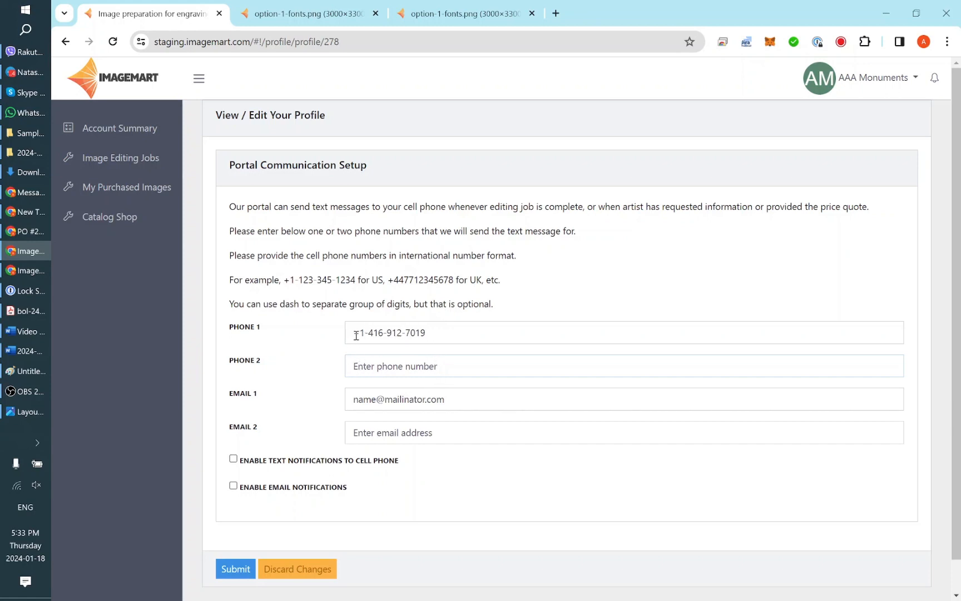
{"action": "left_click_drag", "start_coordinate": [356, 336], "coordinate": [451, 336]}
{"action": "left_click", "coordinate": [452, 336]}
{"action": "left_click_drag", "start_coordinate": [356, 335], "coordinate": [469, 337]}
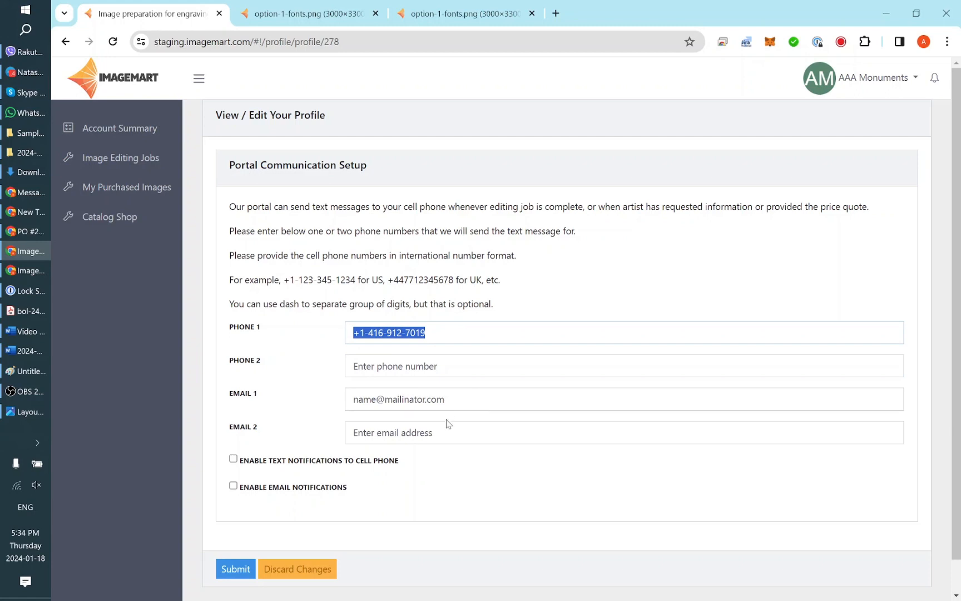
{"action": "left_click", "coordinate": [234, 459]}
{"action": "left_click", "coordinate": [234, 486]}
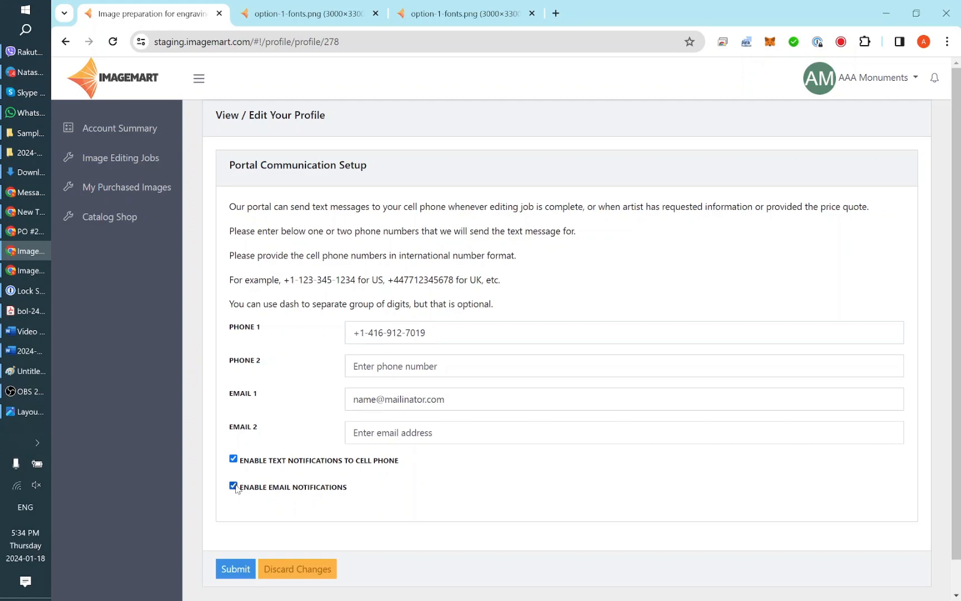
{"action": "left_click", "coordinate": [241, 574]}
- Return to the customer's image editing jobs list and review the artist comments on the horse job
{"action": "left_click", "coordinate": [100, 165]}
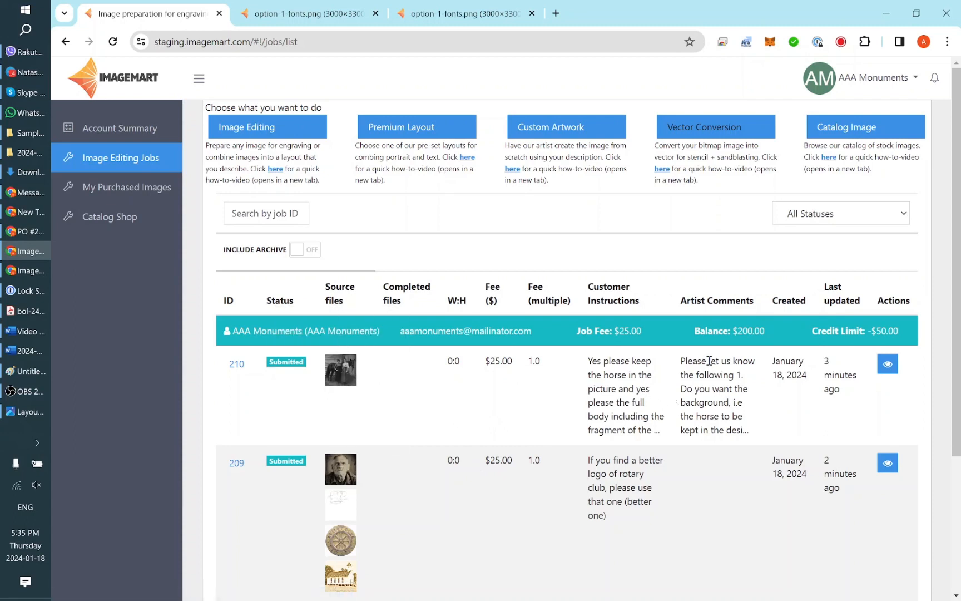
{"action": "left_click_drag", "start_coordinate": [709, 360], "coordinate": [710, 430]}
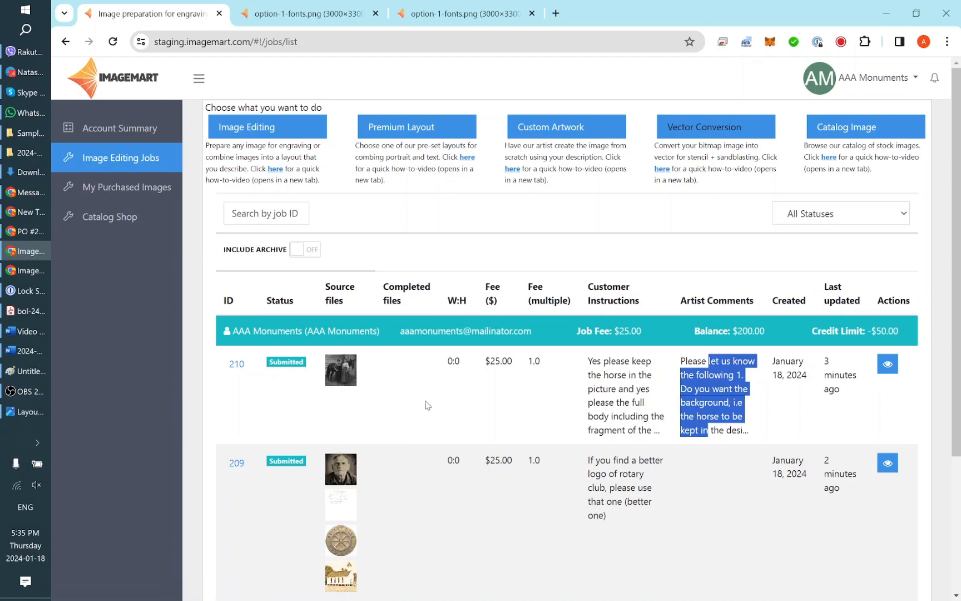
{"action": "scroll", "coordinate": [409, 457], "scroll_direction": "down", "scroll_amount": 3}
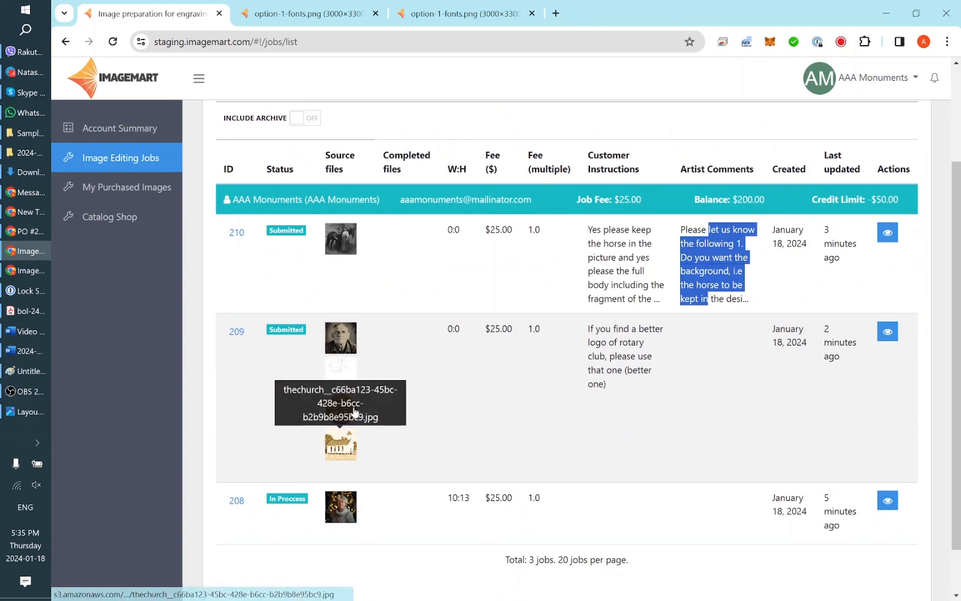
- Switch to the artist's account and open the sketch job with the rotary club logo from the job list
{"action": "left_click", "coordinate": [27, 271]}
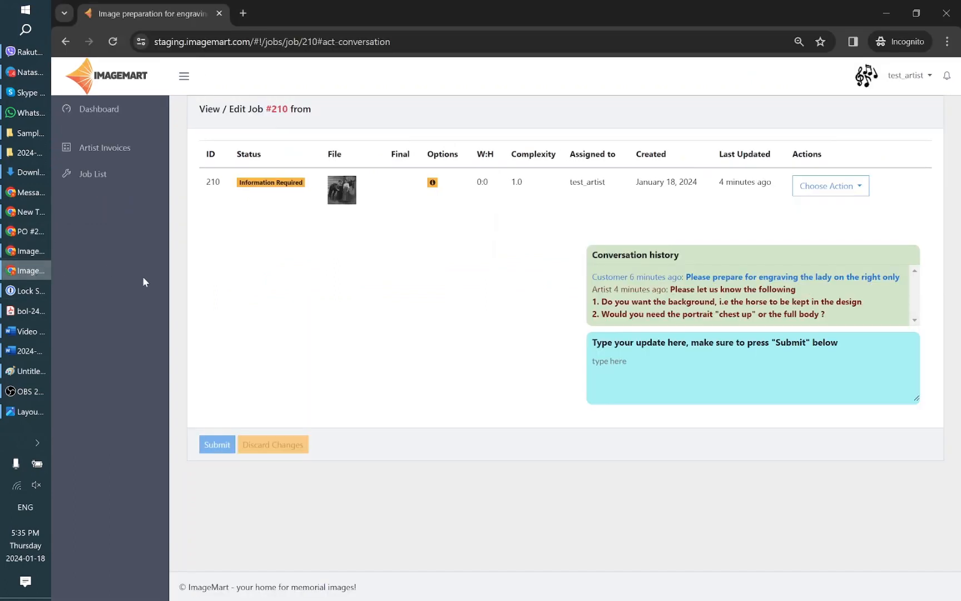
{"action": "left_click", "coordinate": [92, 173]}
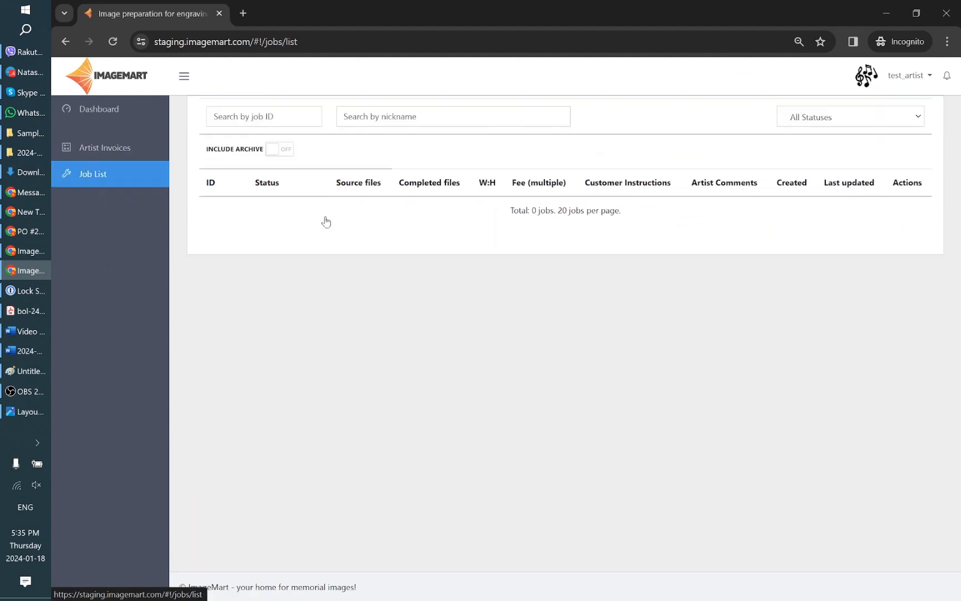
{"action": "scroll", "coordinate": [725, 442], "scroll_direction": "down", "scroll_amount": 20}
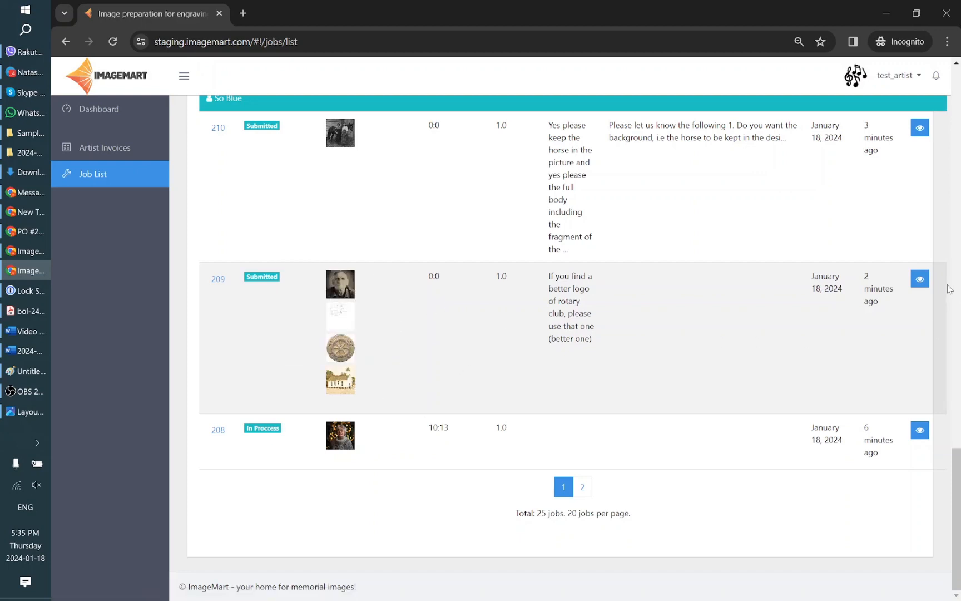
{"action": "left_click", "coordinate": [919, 279]}
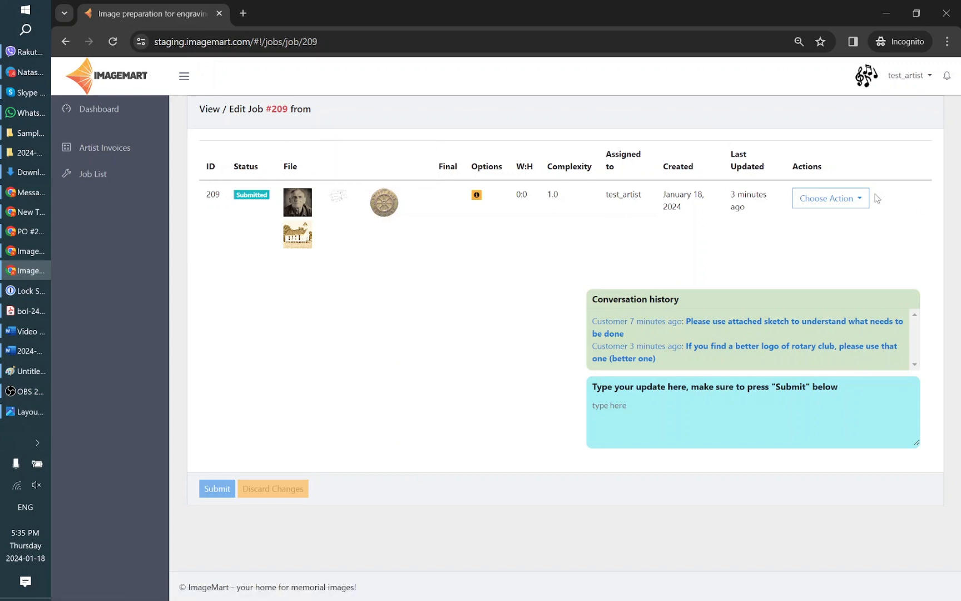
- Request price approval for the sketch job with a job complexity of 2 and submit the request
{"action": "left_click", "coordinate": [836, 198]}
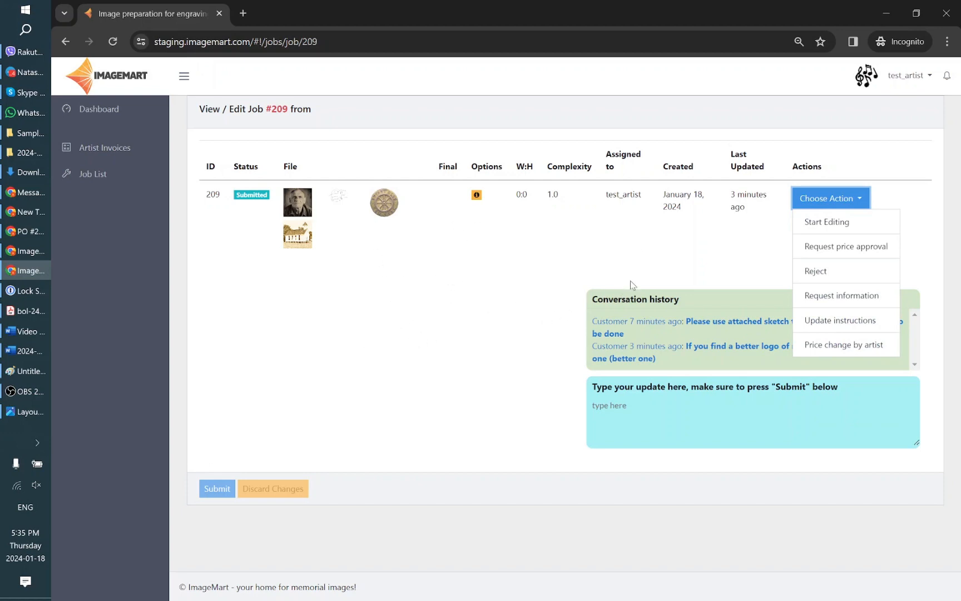
{"action": "left_click", "coordinate": [849, 248]}
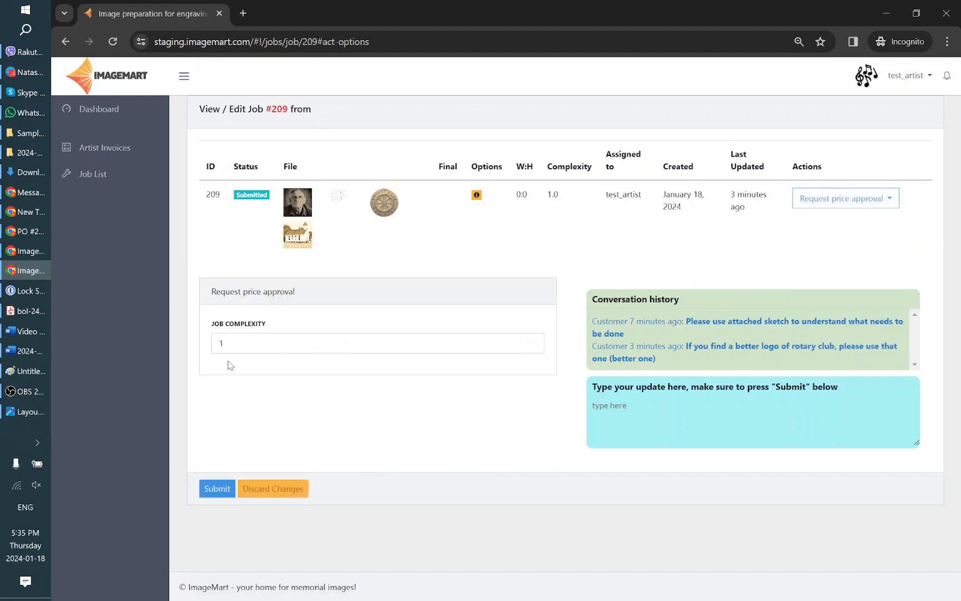
{"action": "double_click", "coordinate": [226, 344]}
{"action": "type", "text": "1.1"}
{"action": "double_click", "coordinate": [222, 344]}
{"action": "type", "text": "2"}
{"action": "left_click", "coordinate": [217, 490]}
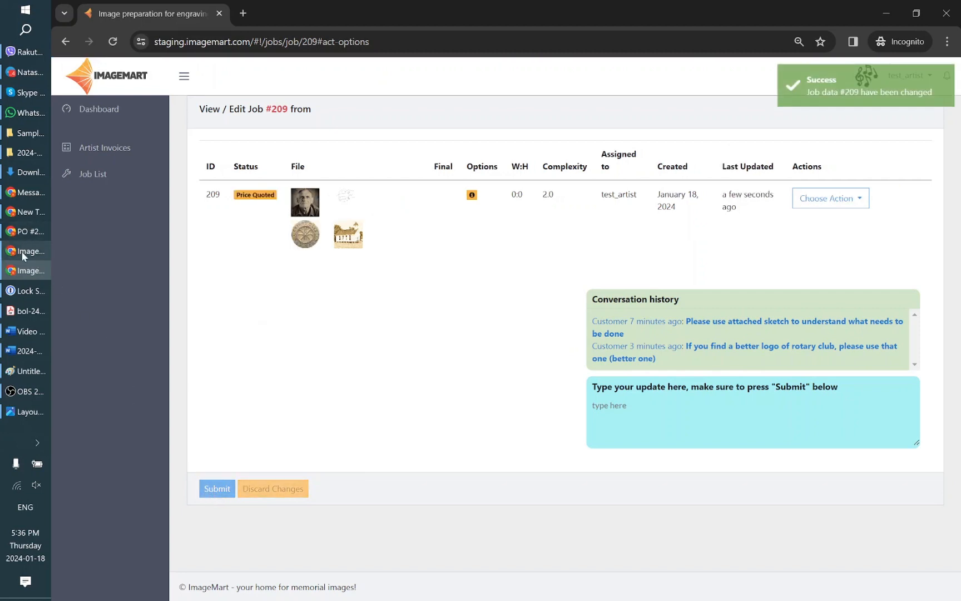
- Switch to the customer's account, reload the jobs list and check the sketch job's quoted fee and multiple
{"action": "mouse_move", "coordinate": [21, 250]}
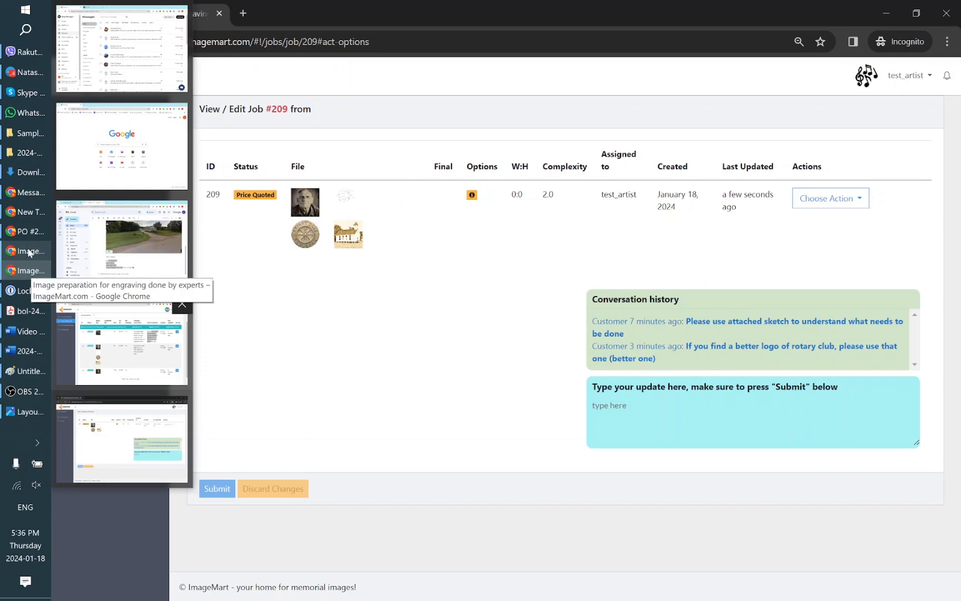
{"action": "left_click", "coordinate": [158, 325]}
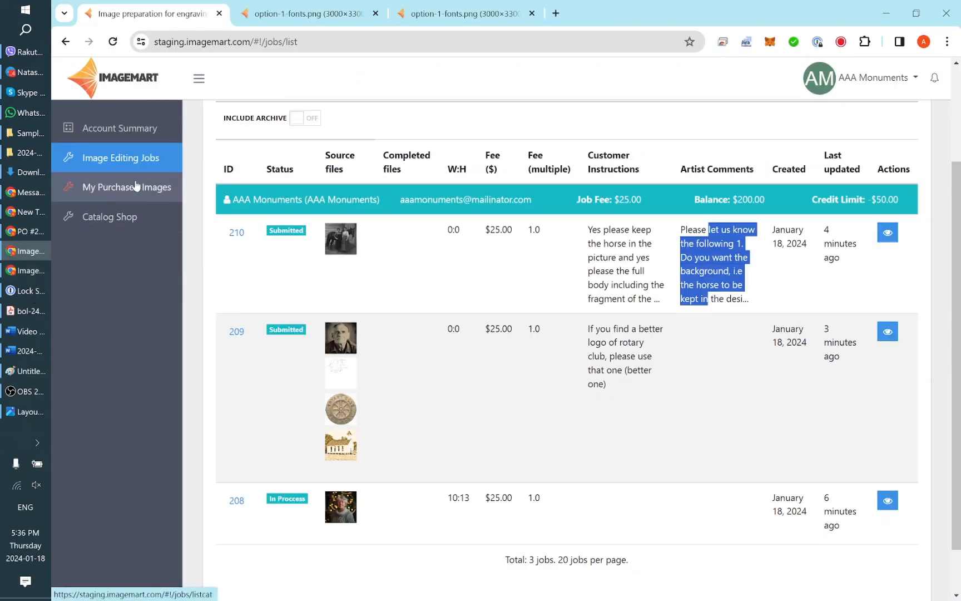
{"action": "left_click", "coordinate": [113, 43]}
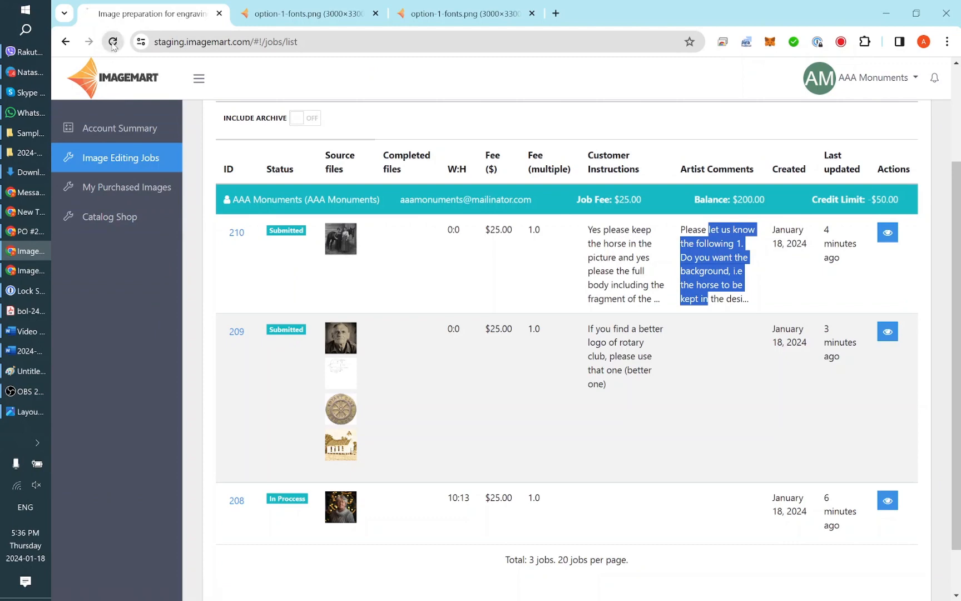
{"action": "scroll", "coordinate": [656, 456], "scroll_direction": "down", "scroll_amount": 3}
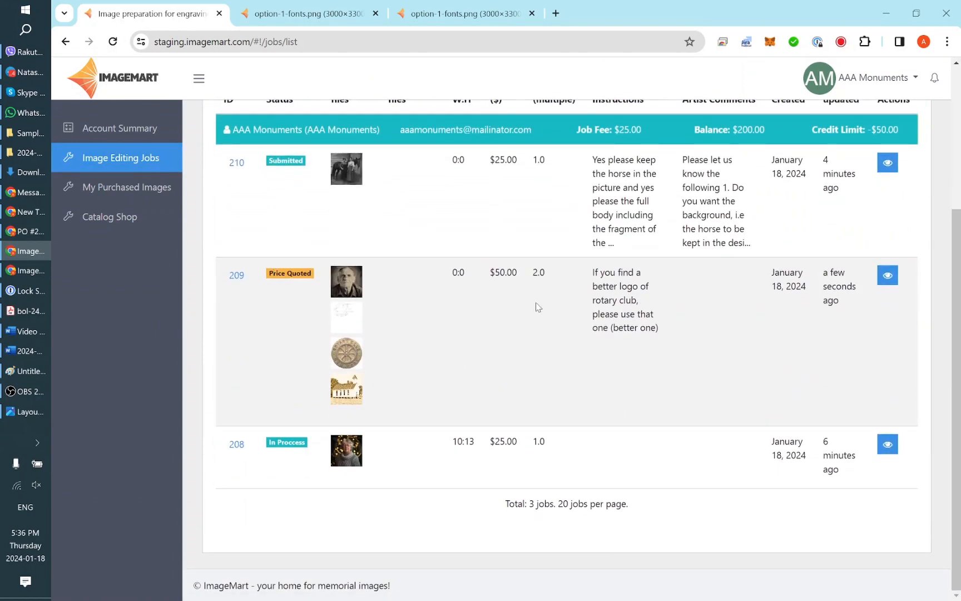
{"action": "left_click_drag", "start_coordinate": [531, 272], "coordinate": [545, 268]}
{"action": "scroll", "coordinate": [628, 312], "scroll_direction": "up", "scroll_amount": 3}
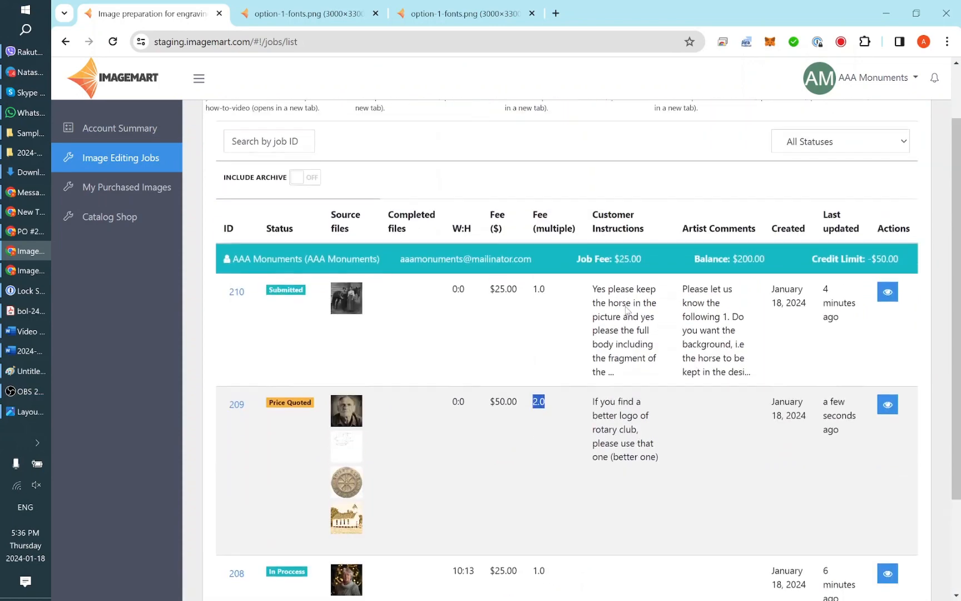
- Open the price-quoted sketch job, choose to approve its price quote, and submit the approval
{"action": "left_click", "coordinate": [888, 407]}
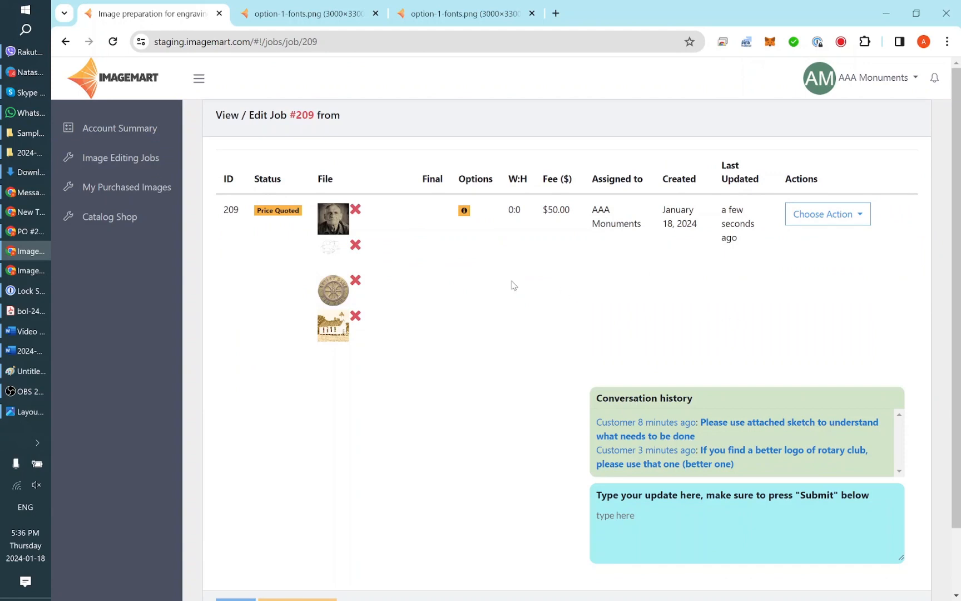
{"action": "left_click_drag", "start_coordinate": [260, 210], "coordinate": [304, 213]}
{"action": "left_click", "coordinate": [660, 332]}
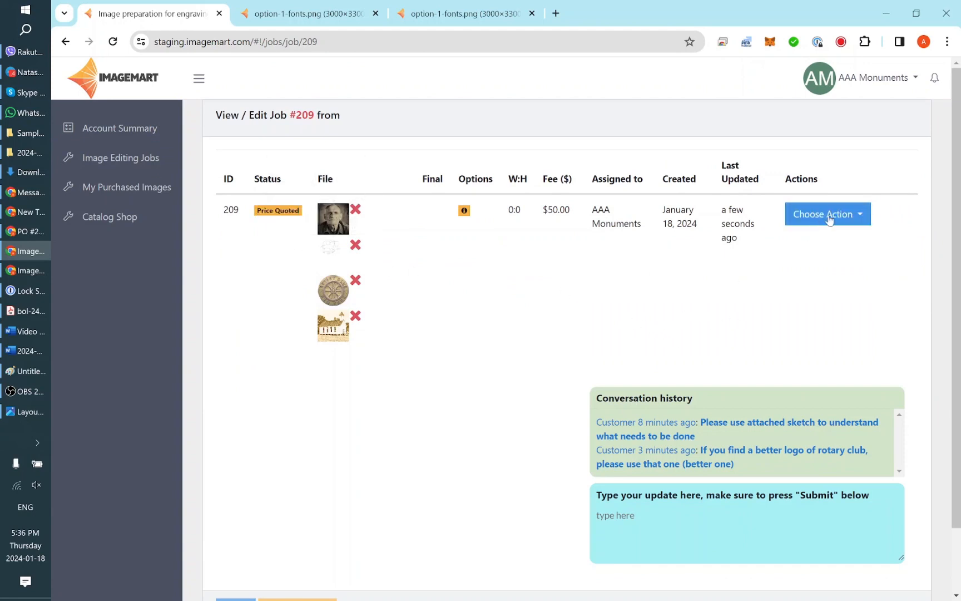
{"action": "left_click", "coordinate": [828, 217]}
{"action": "left_click", "coordinate": [823, 241]}
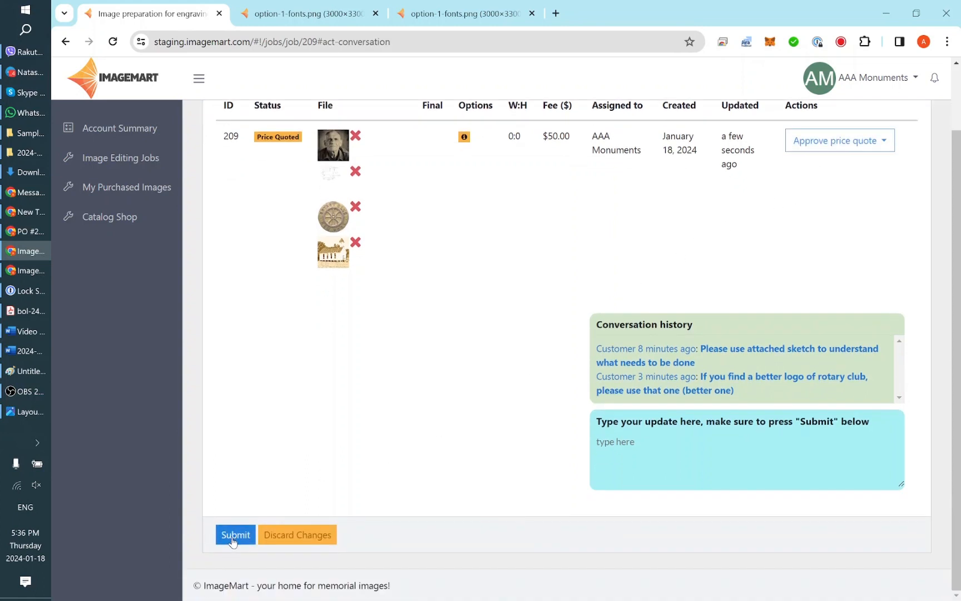
{"action": "left_click", "coordinate": [233, 537]}
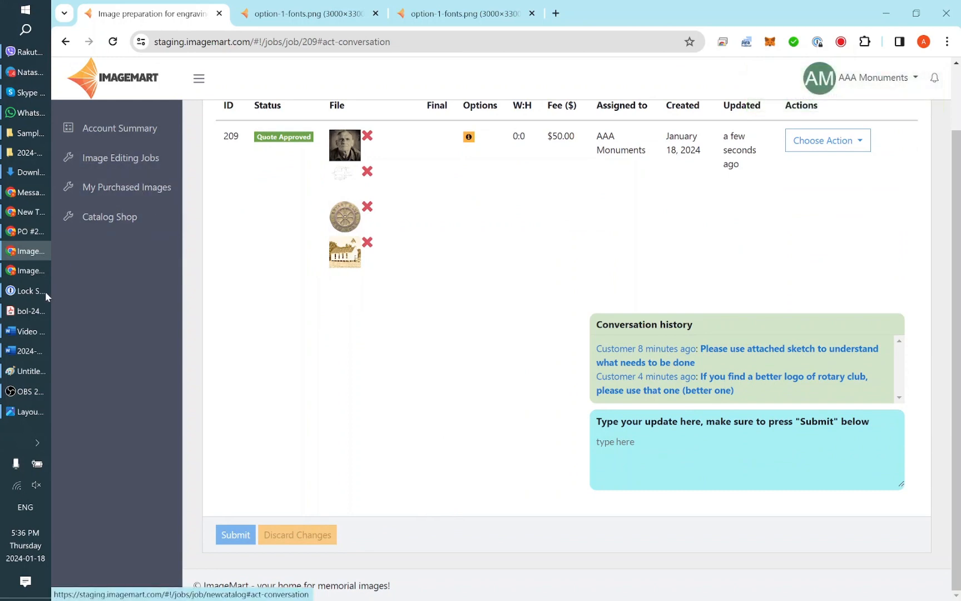
- From the artist's account, open the quote-approved sketch job, set its action to Start Editing, and submit it
{"action": "left_click", "coordinate": [27, 271]}
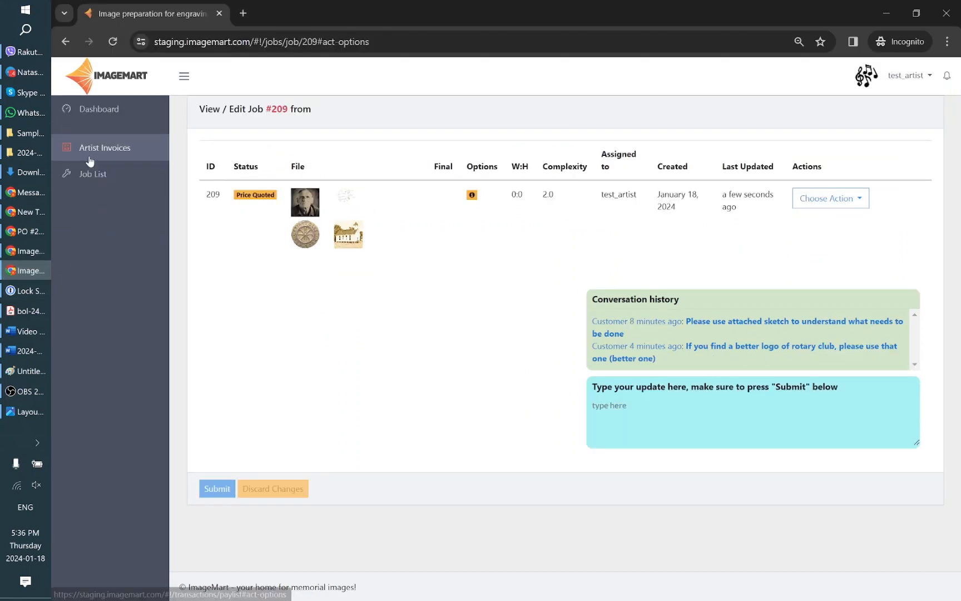
{"action": "left_click", "coordinate": [90, 174]}
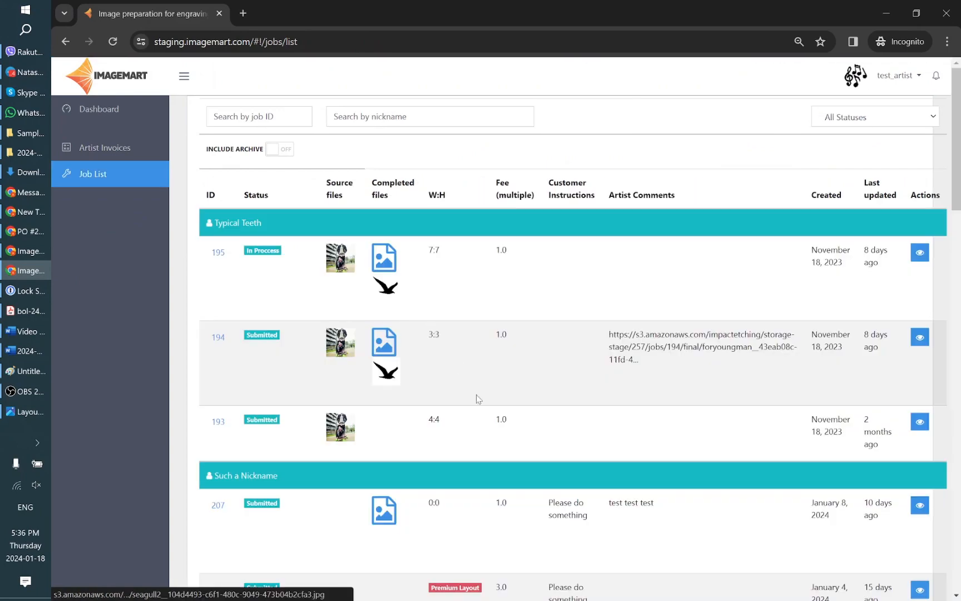
{"action": "scroll", "coordinate": [504, 429], "scroll_direction": "down", "scroll_amount": 20}
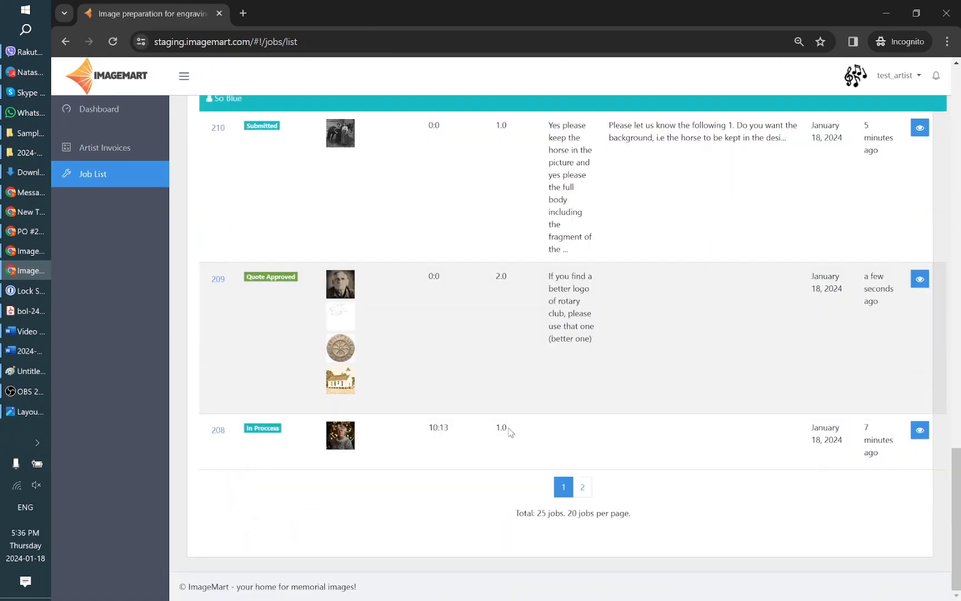
{"action": "left_click", "coordinate": [919, 279]}
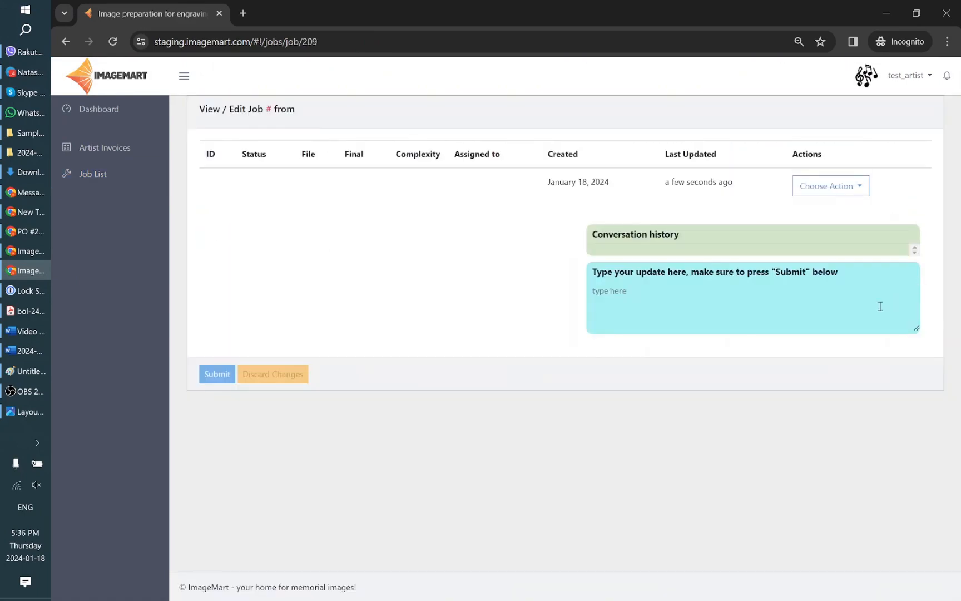
{"action": "left_click", "coordinate": [824, 198]}
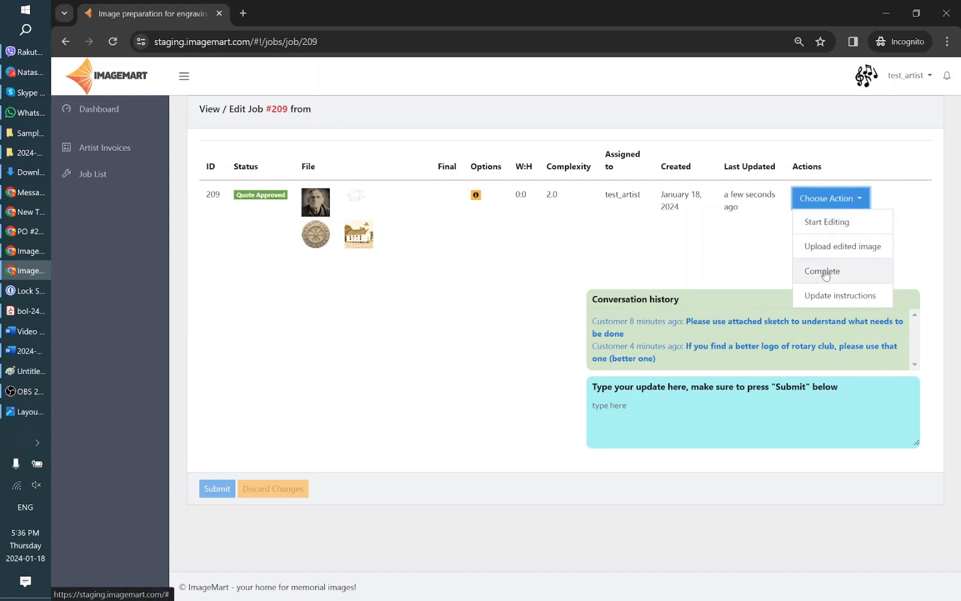
{"action": "left_click", "coordinate": [824, 223]}
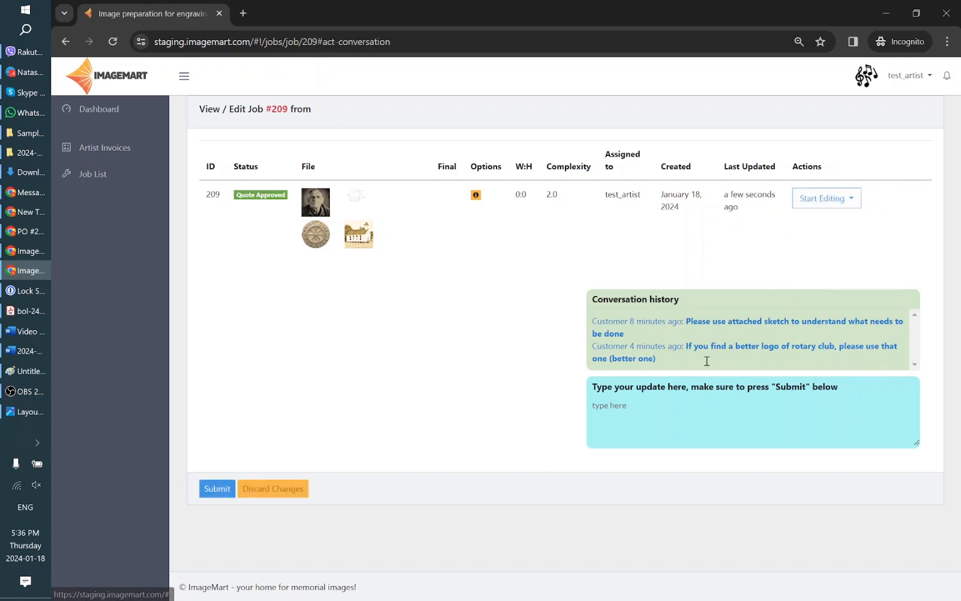
{"action": "left_click", "coordinate": [215, 490]}
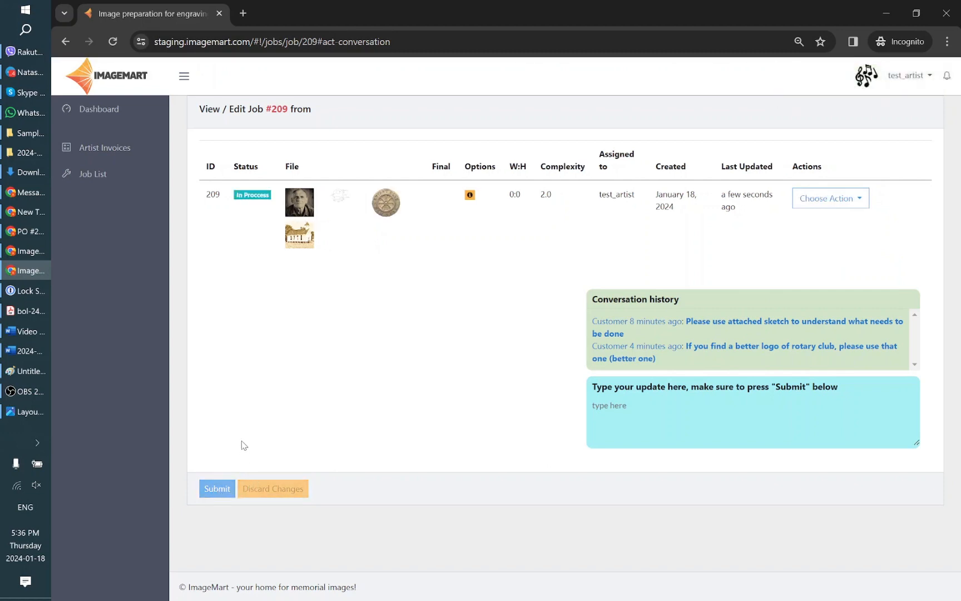
- From the artist's job list, open the in-process portrait job with the 10:13 proportions
{"action": "left_click", "coordinate": [20, 253]}
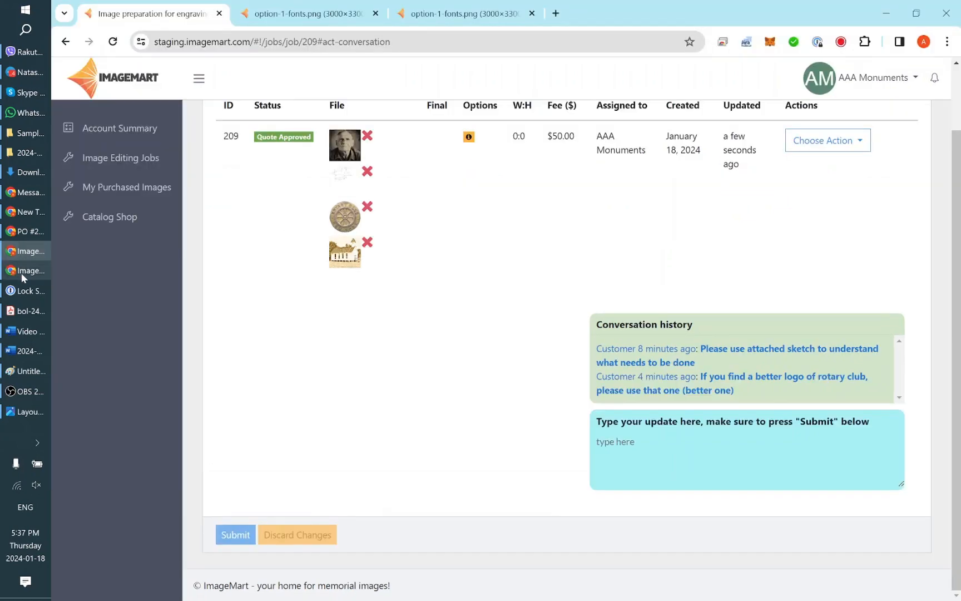
{"action": "left_click", "coordinate": [21, 273]}
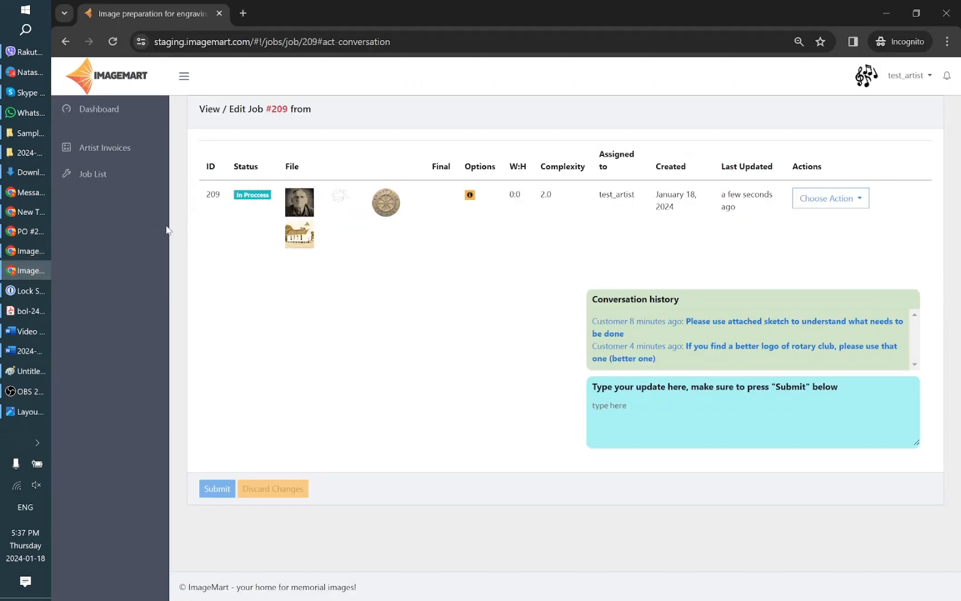
{"action": "left_click", "coordinate": [96, 177]}
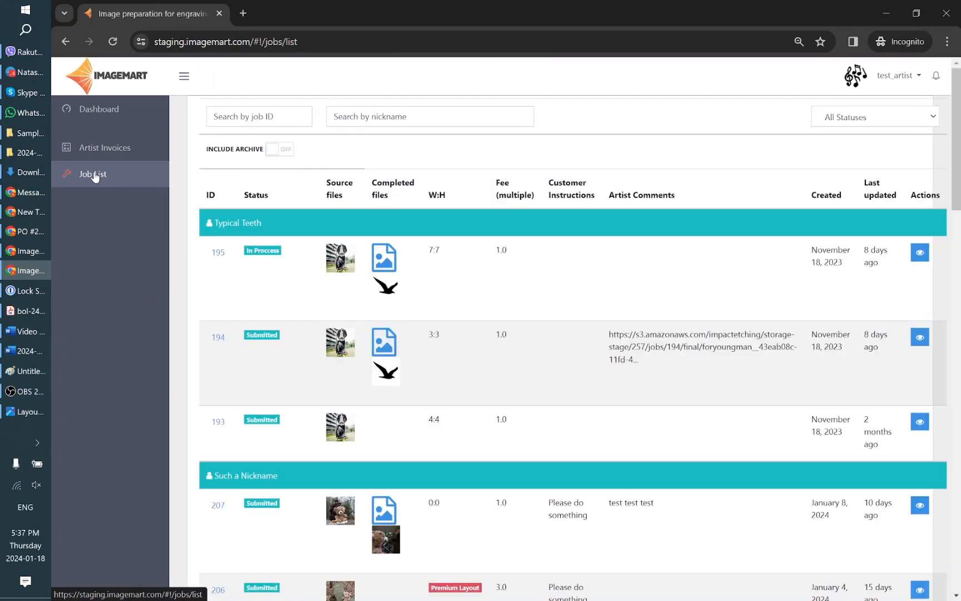
{"action": "scroll", "coordinate": [854, 492], "scroll_direction": "down", "scroll_amount": 20}
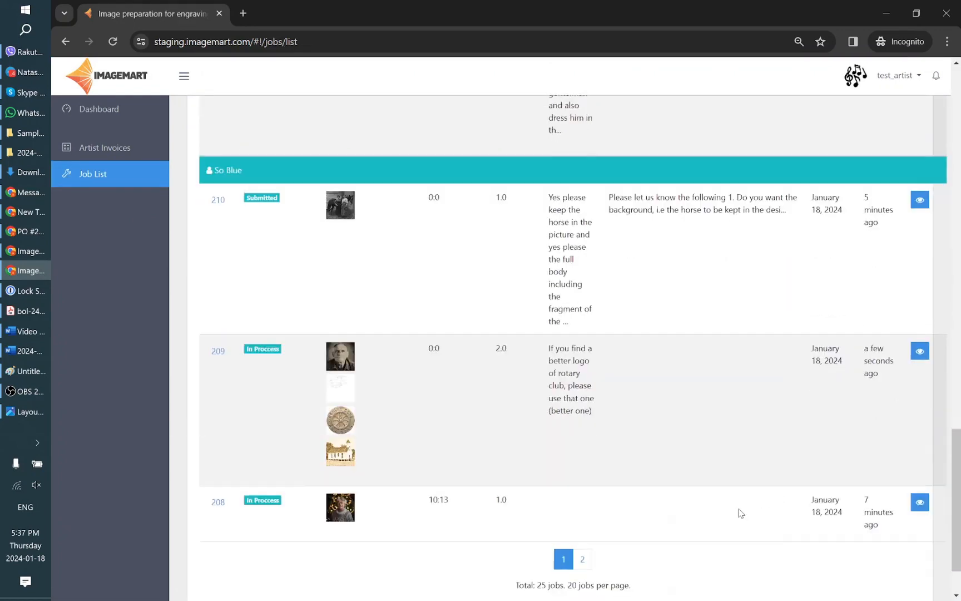
{"action": "scroll", "coordinate": [741, 512], "scroll_direction": "down", "scroll_amount": 2}
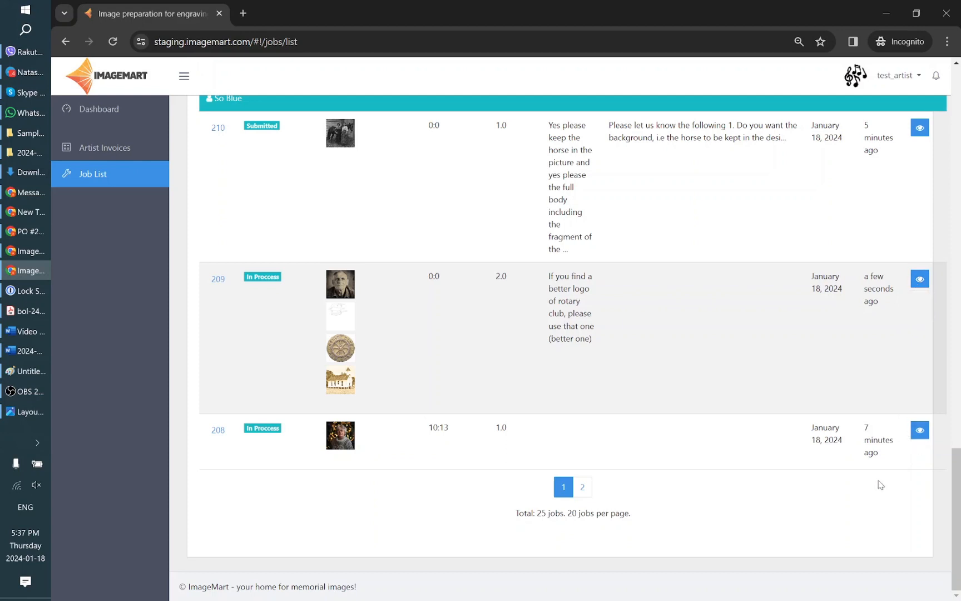
{"action": "left_click", "coordinate": [920, 430]}
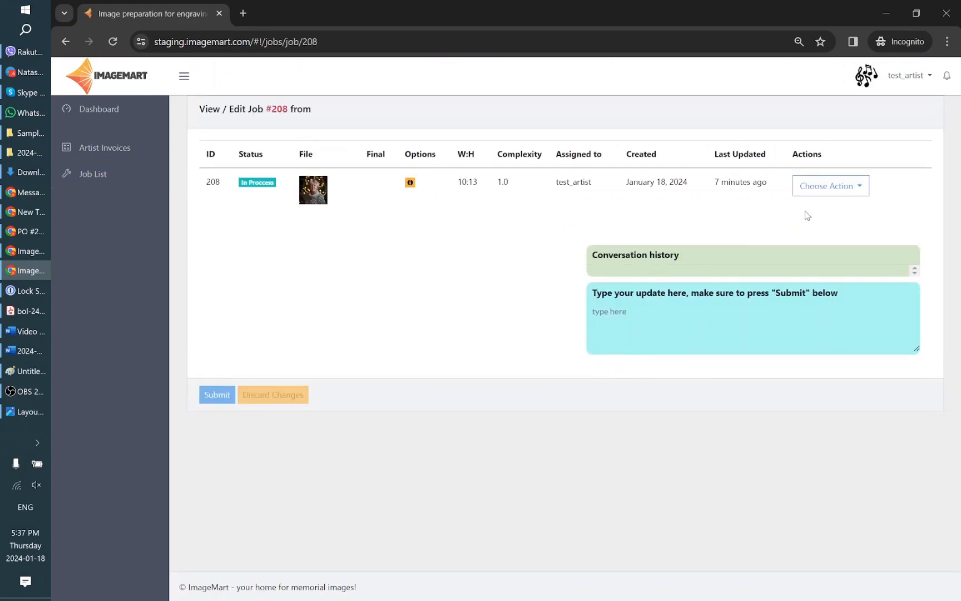
- Set the job's action to Upload edited image, add the Christmas tree portrait JPG as the edited file, and submit it
{"action": "left_click", "coordinate": [829, 186]}
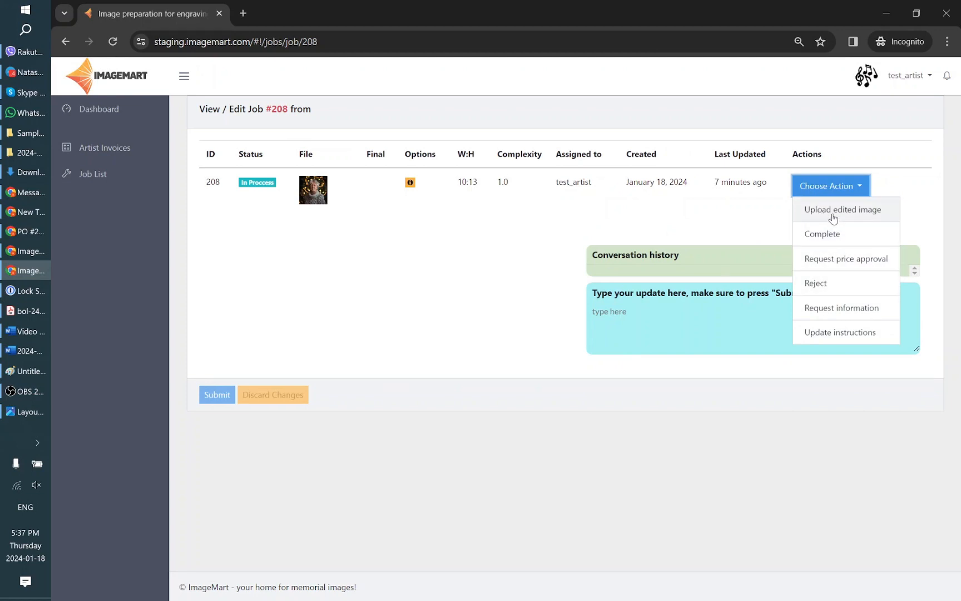
{"action": "left_click", "coordinate": [834, 212]}
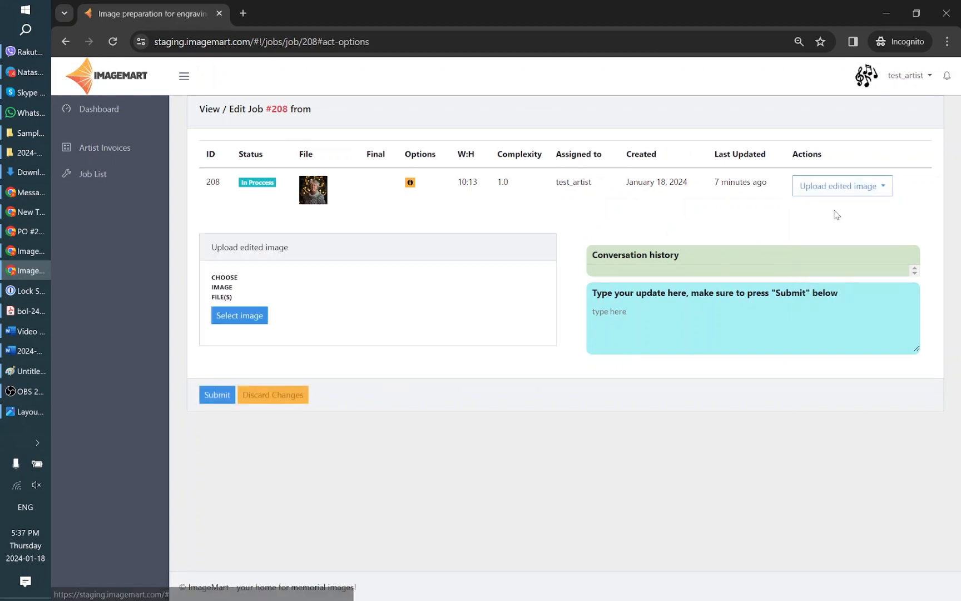
{"action": "left_click", "coordinate": [239, 315]}
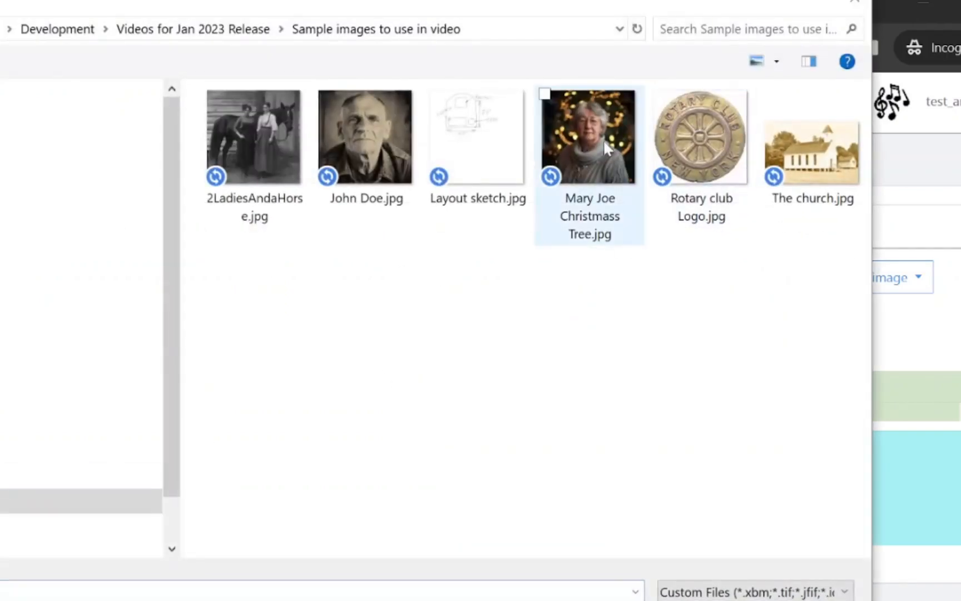
{"action": "left_click", "coordinate": [606, 149]}
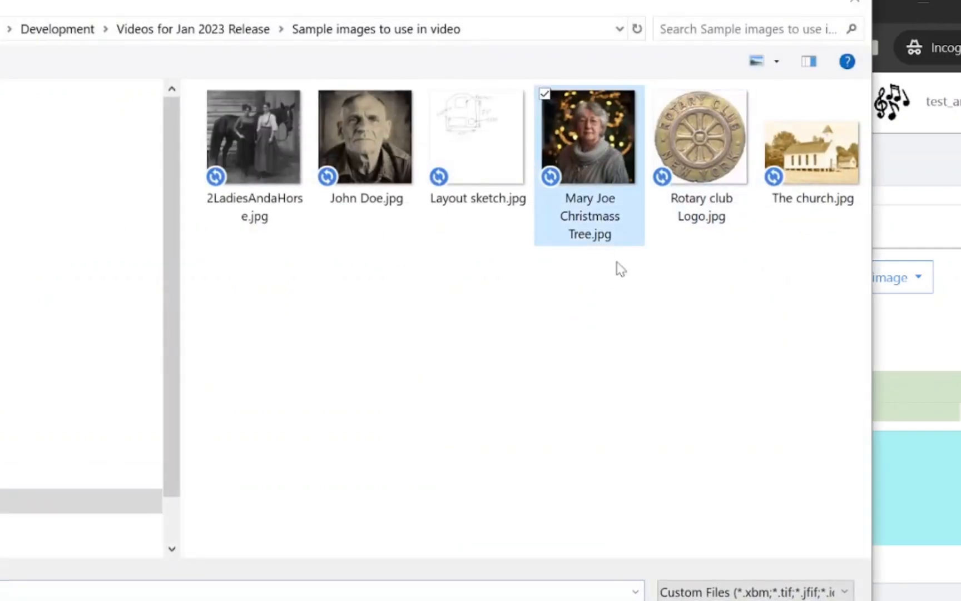
{"action": "left_click", "coordinate": [709, 600]}
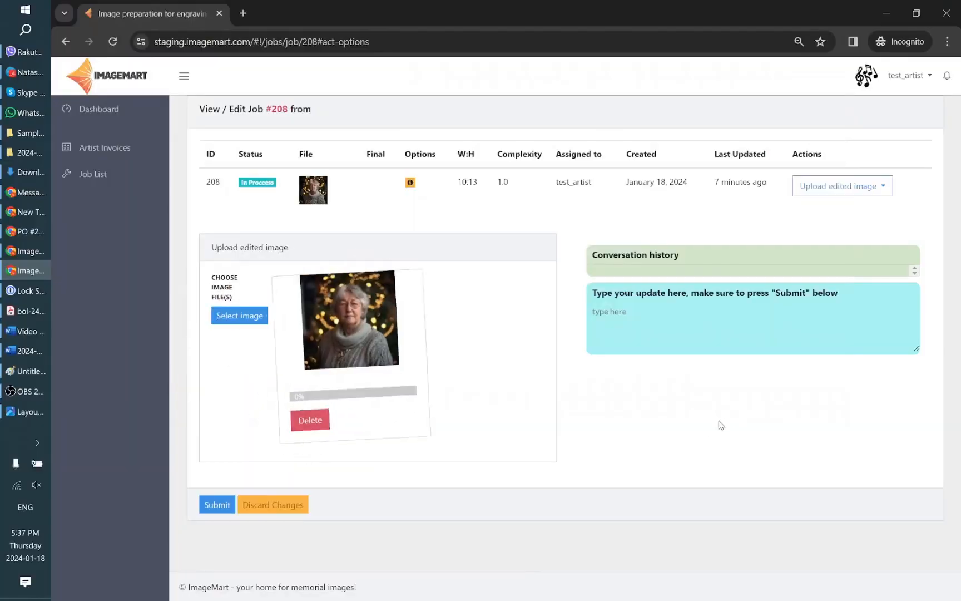
{"action": "left_click", "coordinate": [215, 507]}
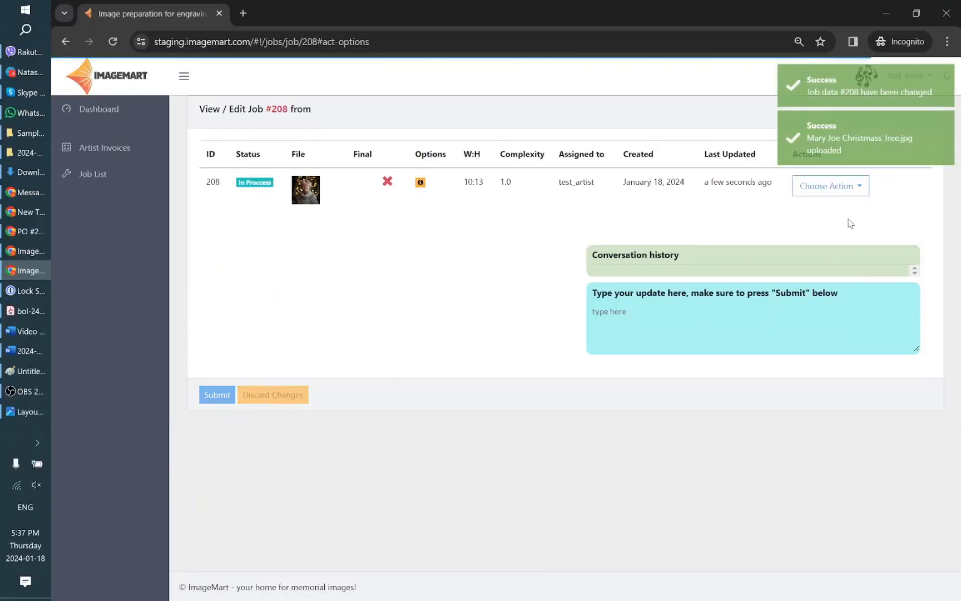
- Set the portrait job's action to Complete and submit the change
{"action": "left_click", "coordinate": [860, 183]}
{"action": "left_click", "coordinate": [823, 236]}
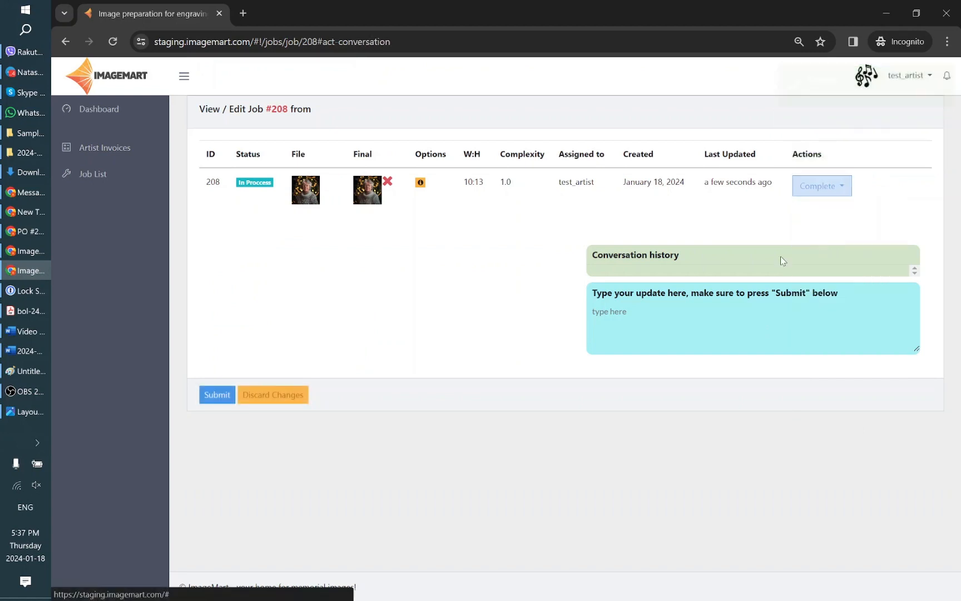
{"action": "left_click", "coordinate": [218, 395]}
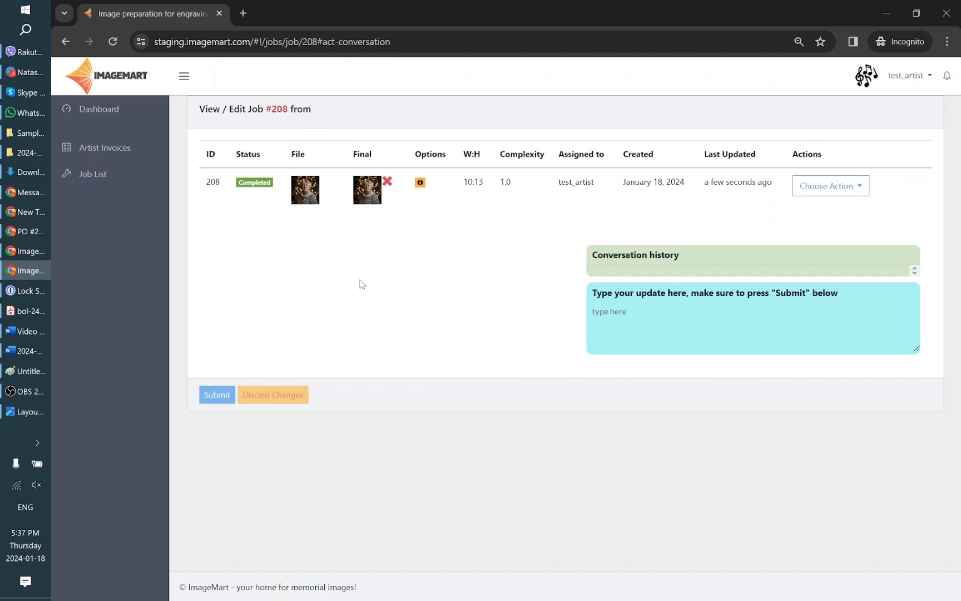
- Switch to the customer's account and check the portrait job's status and completed file in the image editing jobs list
{"action": "left_click", "coordinate": [27, 251]}
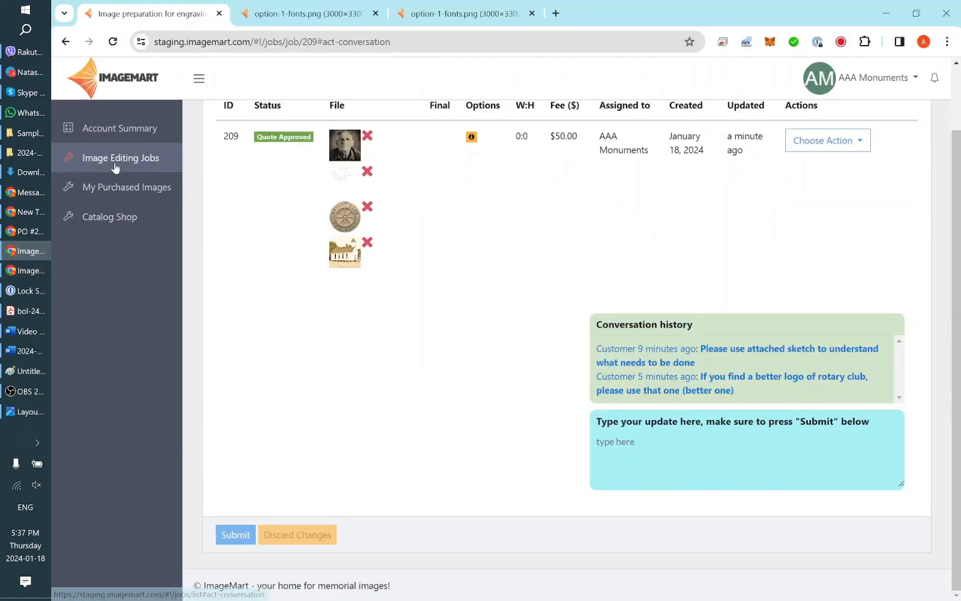
{"action": "left_click", "coordinate": [117, 162]}
{"action": "scroll", "coordinate": [440, 473], "scroll_direction": "down", "scroll_amount": 3}
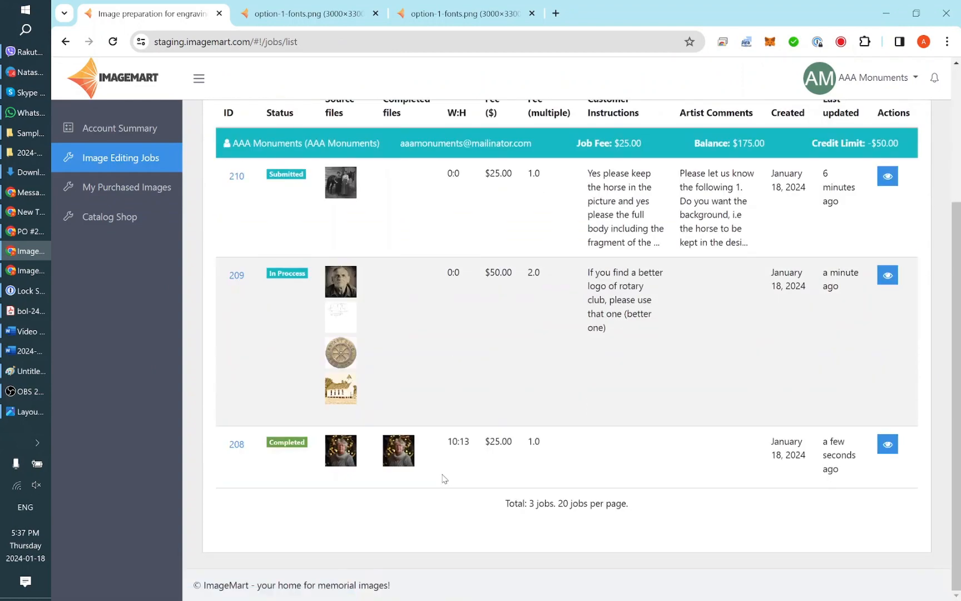
{"action": "scroll", "coordinate": [389, 234], "scroll_direction": "up", "scroll_amount": 2}
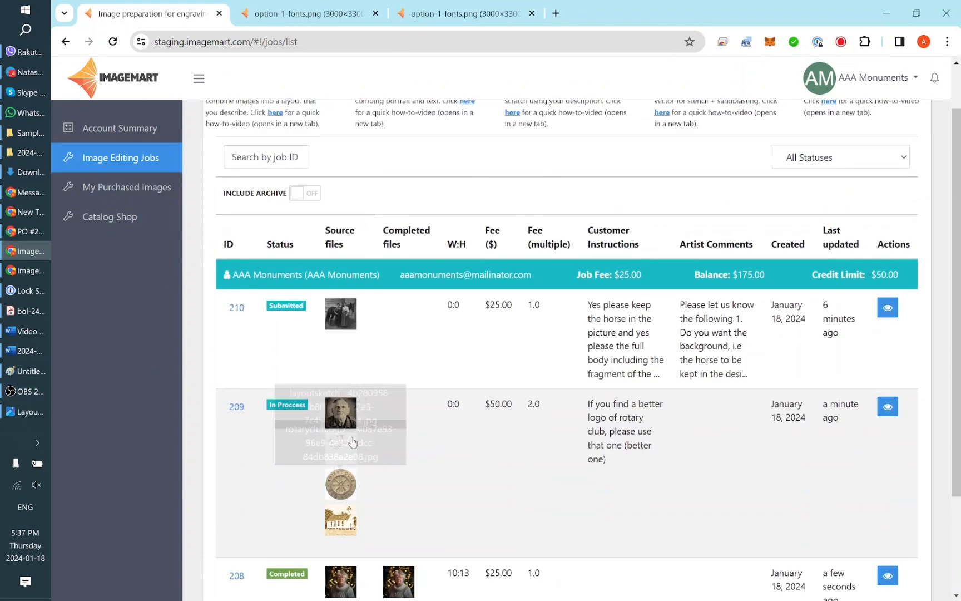
{"action": "scroll", "coordinate": [407, 440], "scroll_direction": "down", "scroll_amount": 2}
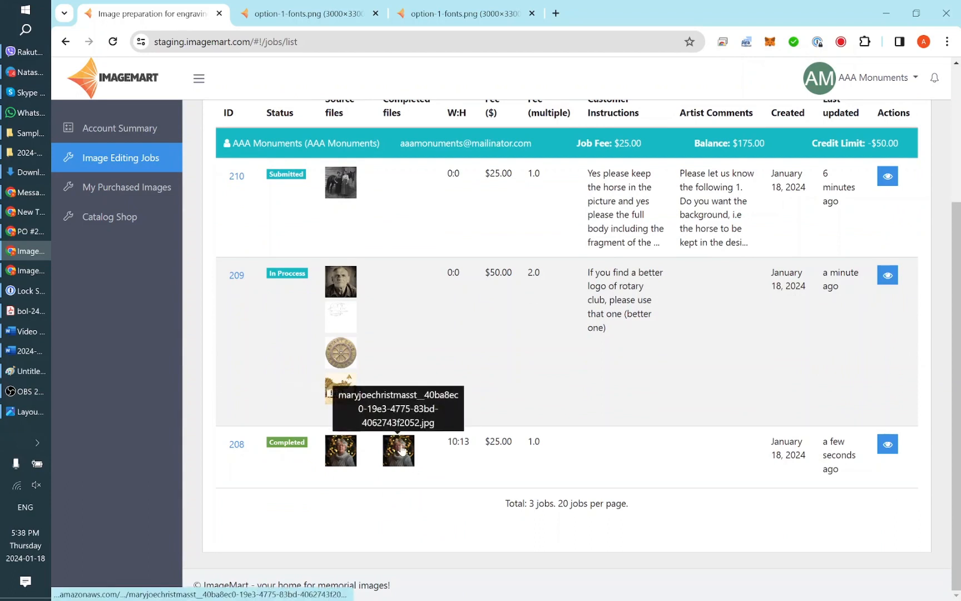
- Open the portrait job's completed image at full size, bring up the dialog for saving it, and cancel the save
{"action": "left_click", "coordinate": [400, 455]}
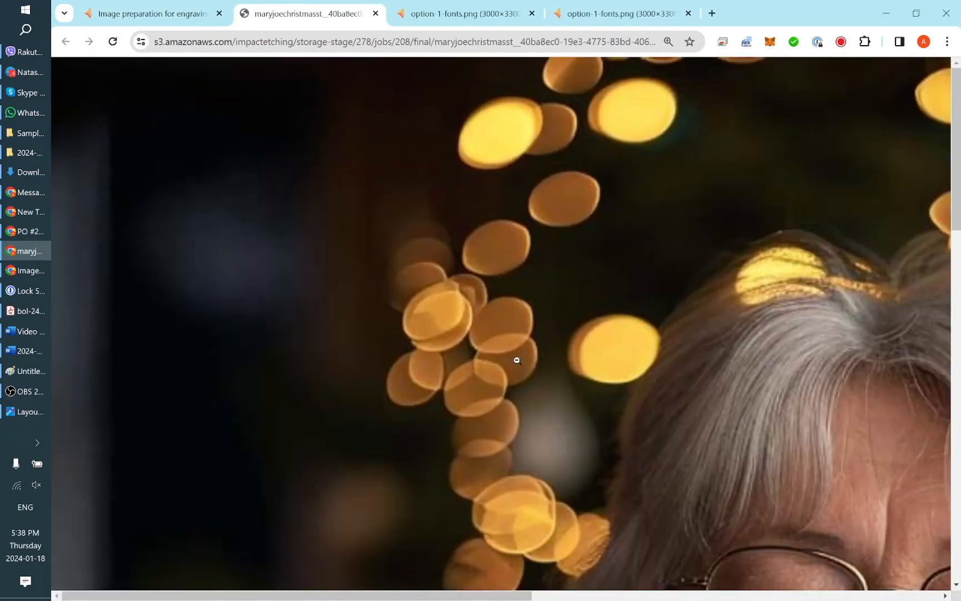
{"action": "scroll", "coordinate": [504, 341], "scroll_direction": "down", "scroll_amount": 5}
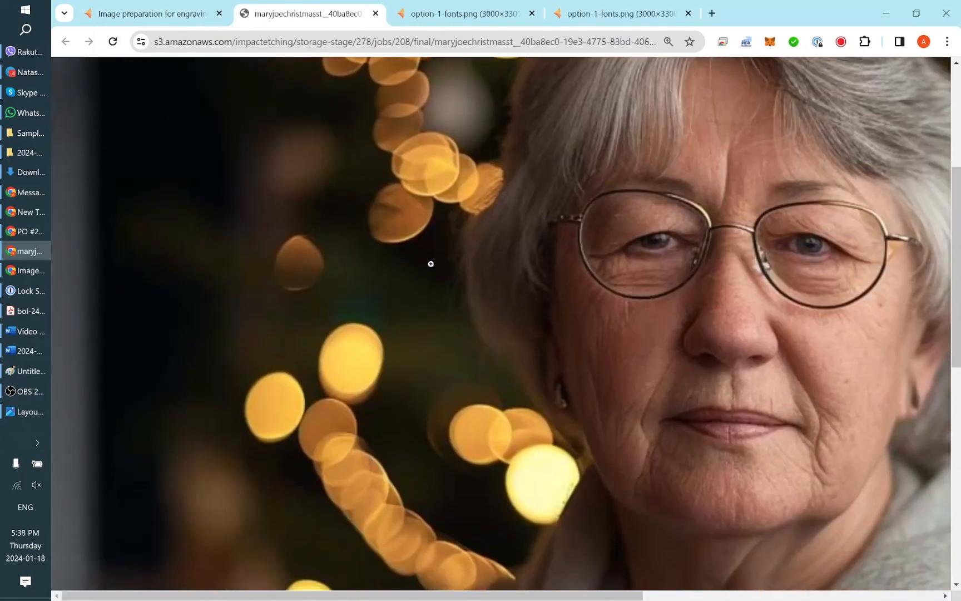
{"action": "right_click", "coordinate": [450, 222]}
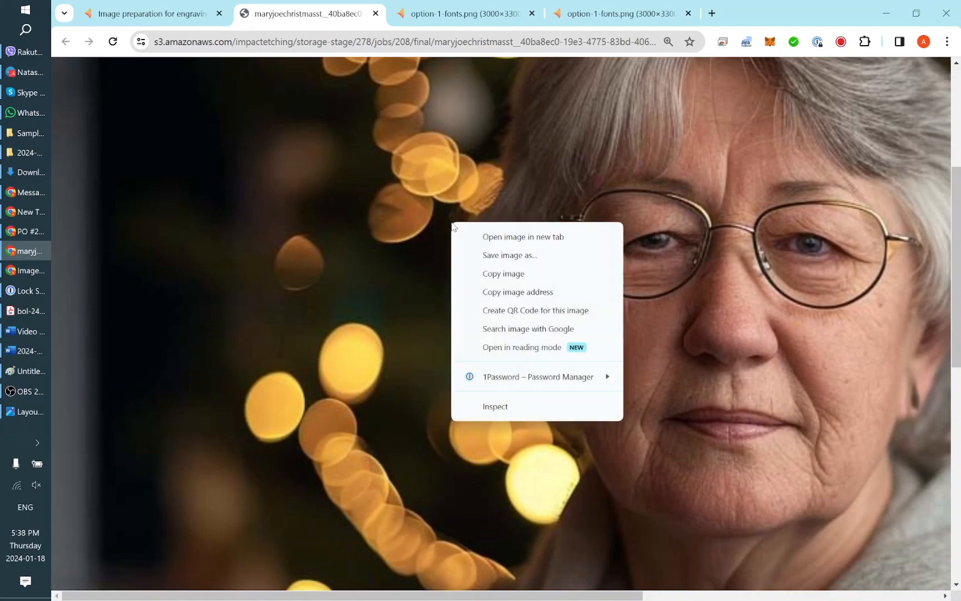
{"action": "left_click", "coordinate": [503, 259]}
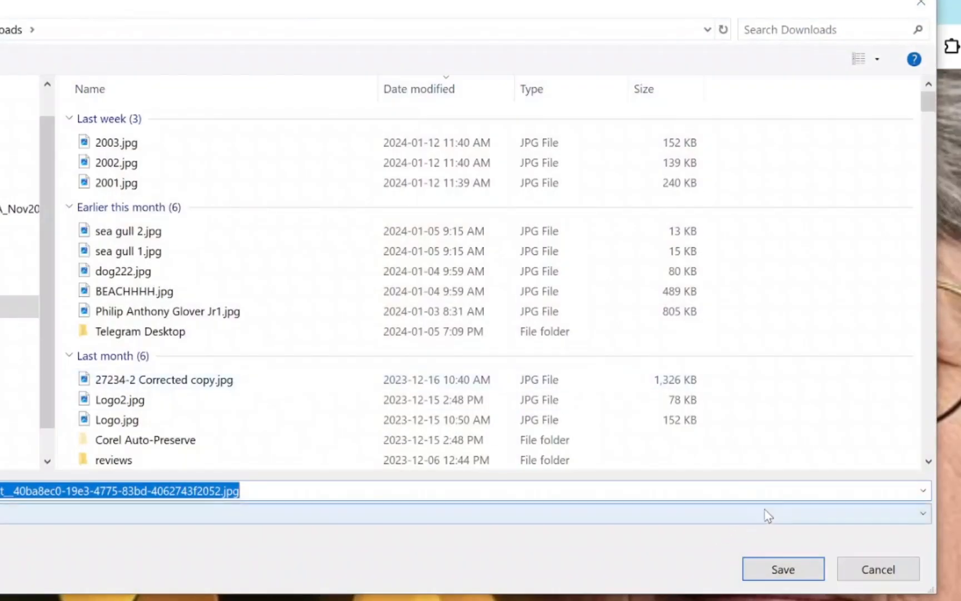
{"action": "left_click", "coordinate": [882, 568]}
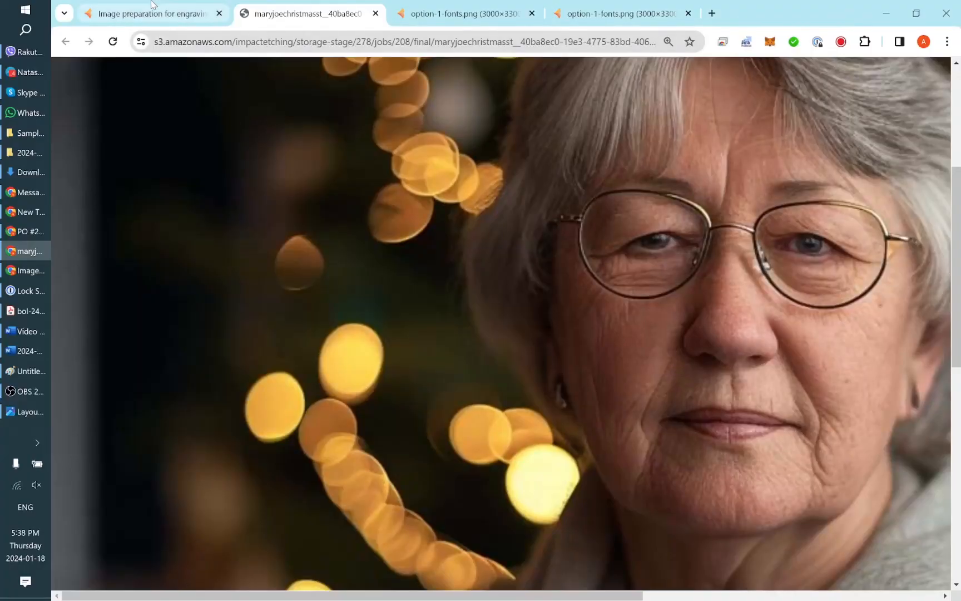
- Return to the jobs list, open the completed portrait job, and submit a change request reading "Please change something ...."
{"action": "left_click", "coordinate": [152, 6]}
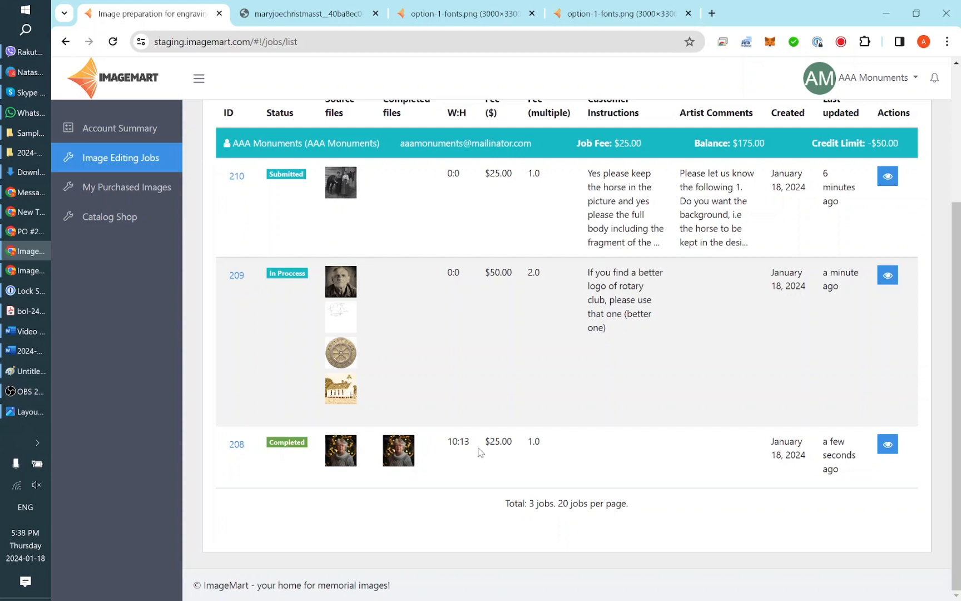
{"action": "left_click_drag", "start_coordinate": [482, 446], "coordinate": [518, 445]}
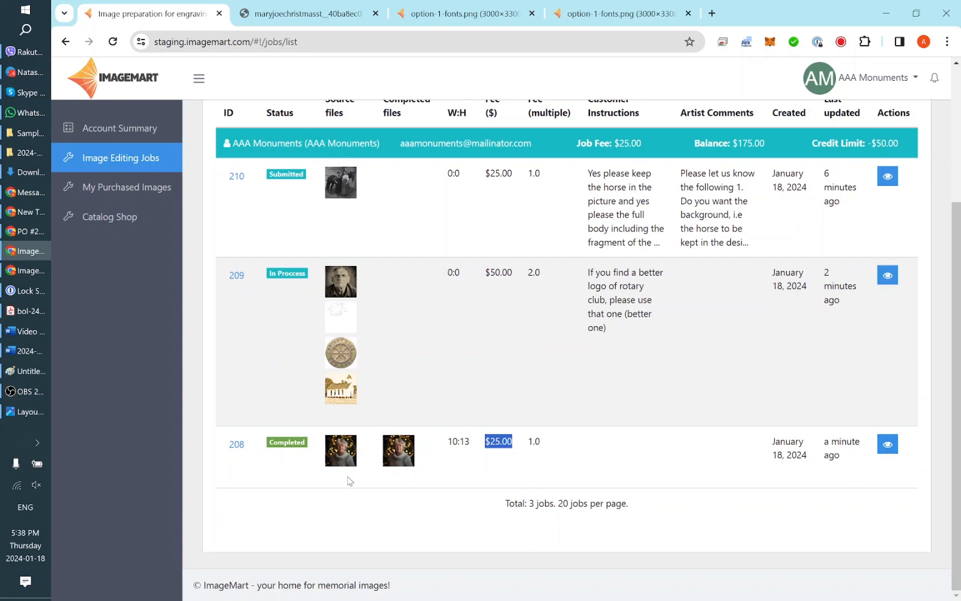
{"action": "left_click", "coordinate": [887, 444]}
{"action": "left_click", "coordinate": [839, 212]}
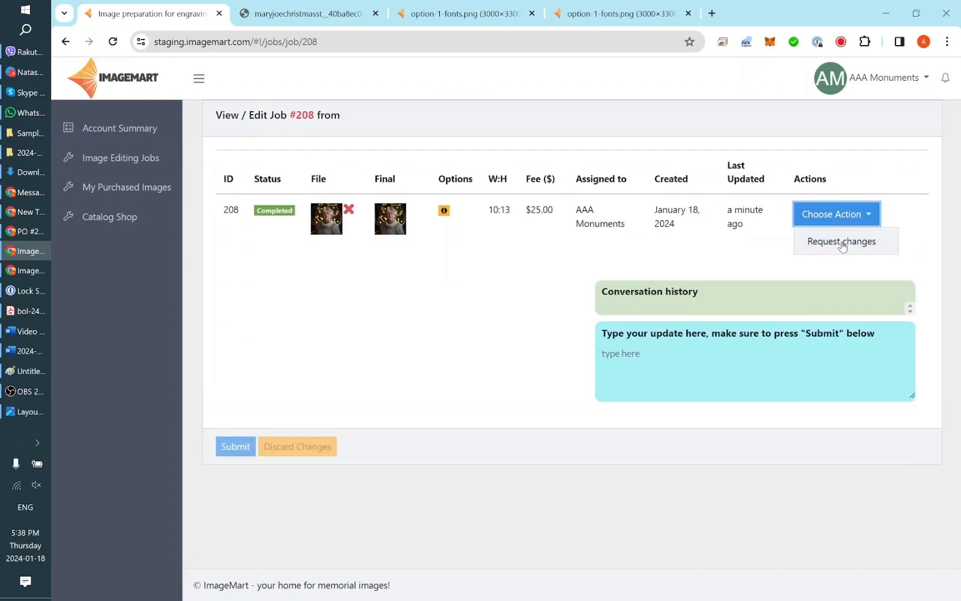
{"action": "left_click", "coordinate": [840, 245]}
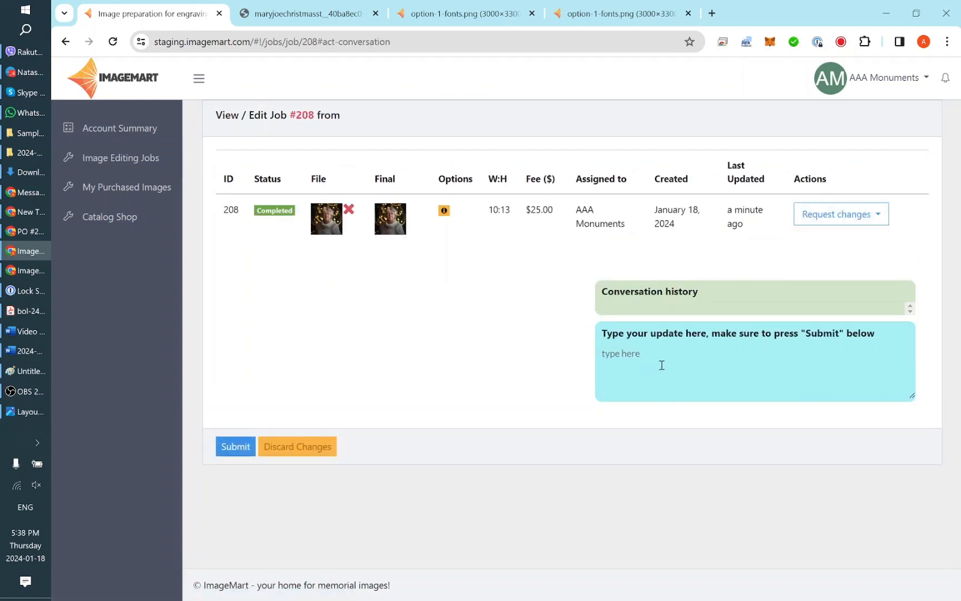
{"action": "type", "text": "Please change something ...."}
{"action": "left_click", "coordinate": [236, 447]}
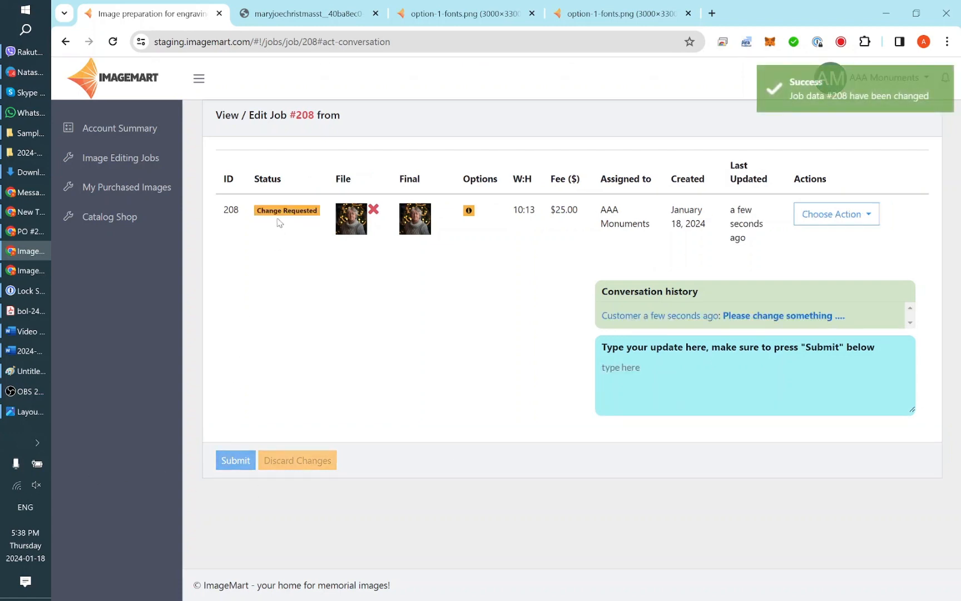
- Check the portrait job's status in the jobs list, and review the promotion credit, job charge and balance in the account summary
{"action": "left_click", "coordinate": [122, 163]}
{"action": "scroll", "coordinate": [481, 504], "scroll_direction": "down", "scroll_amount": 4}
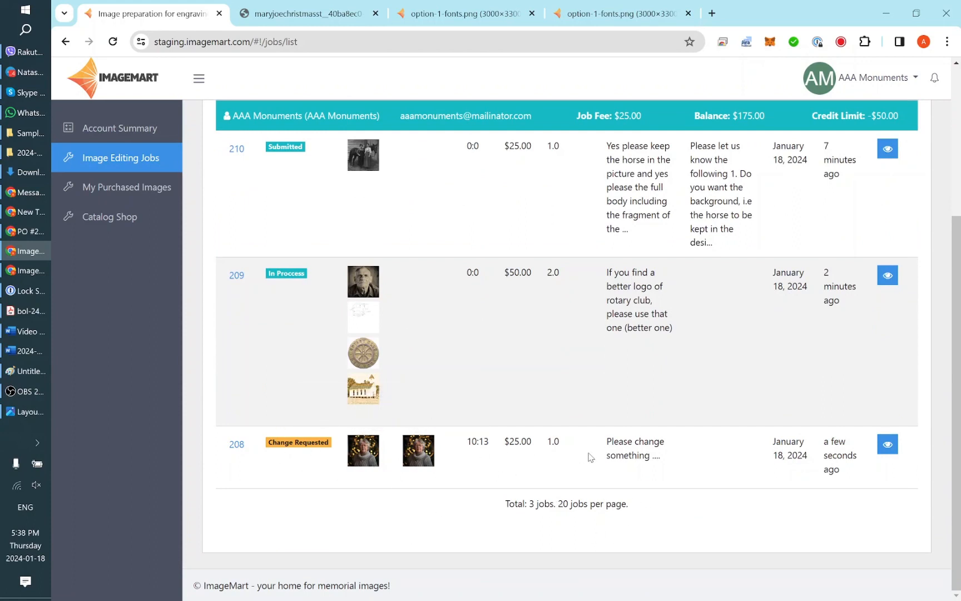
{"action": "left_click", "coordinate": [131, 135]}
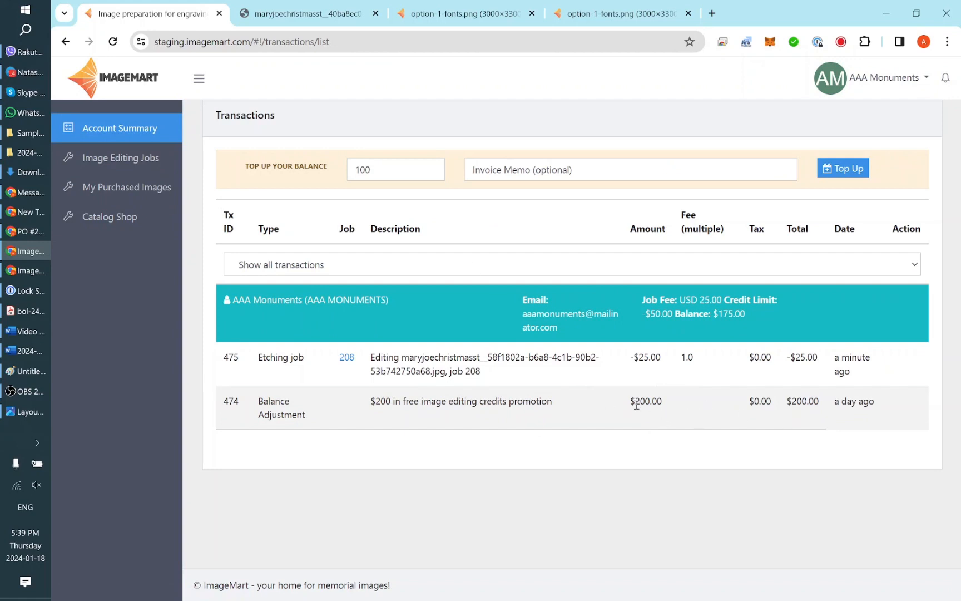
{"action": "left_click_drag", "start_coordinate": [630, 402], "coordinate": [663, 406]}
{"action": "left_click_drag", "start_coordinate": [630, 357], "coordinate": [673, 362]}
{"action": "left_click_drag", "start_coordinate": [720, 312], "coordinate": [756, 312]}
{"action": "left_click", "coordinate": [396, 171]}
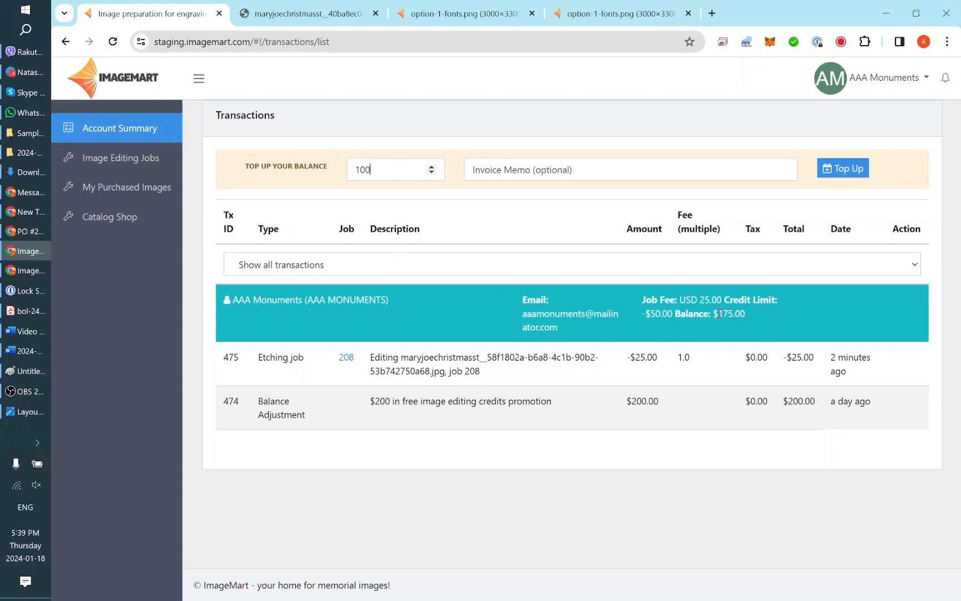
{"action": "left_click_drag", "start_coordinate": [719, 313], "coordinate": [755, 314]}
{"action": "left_click_drag", "start_coordinate": [649, 313], "coordinate": [752, 314]}
- Set the balance top-up amount to 200, open the card payment form, and close it without paying
{"action": "left_click_drag", "start_coordinate": [377, 169], "coordinate": [353, 169]}
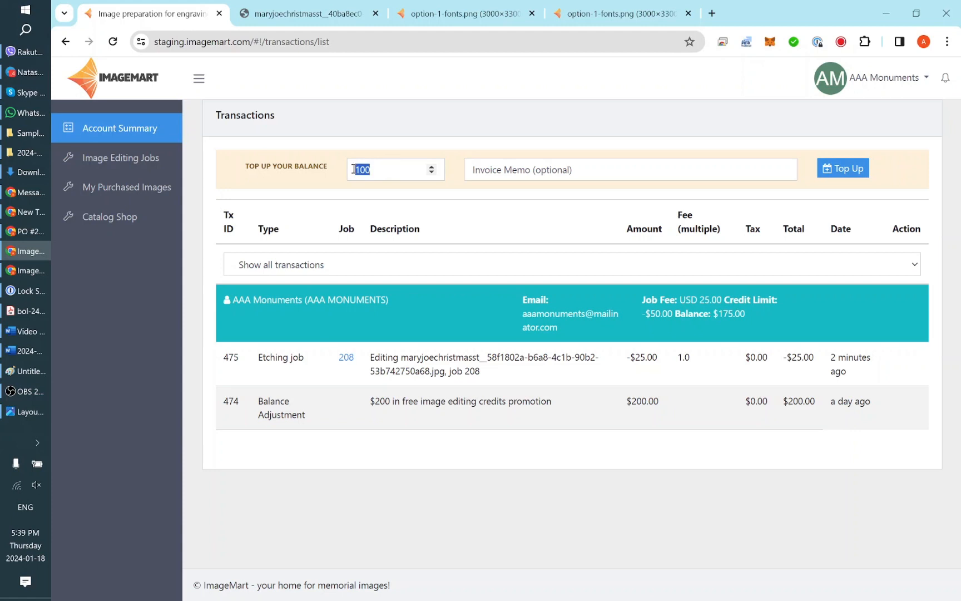
{"action": "left_click", "coordinate": [389, 169]}
{"action": "left_click_drag", "start_coordinate": [377, 169], "coordinate": [349, 170]}
{"action": "type", "text": "2"}
{"action": "key", "text": "Tab"}
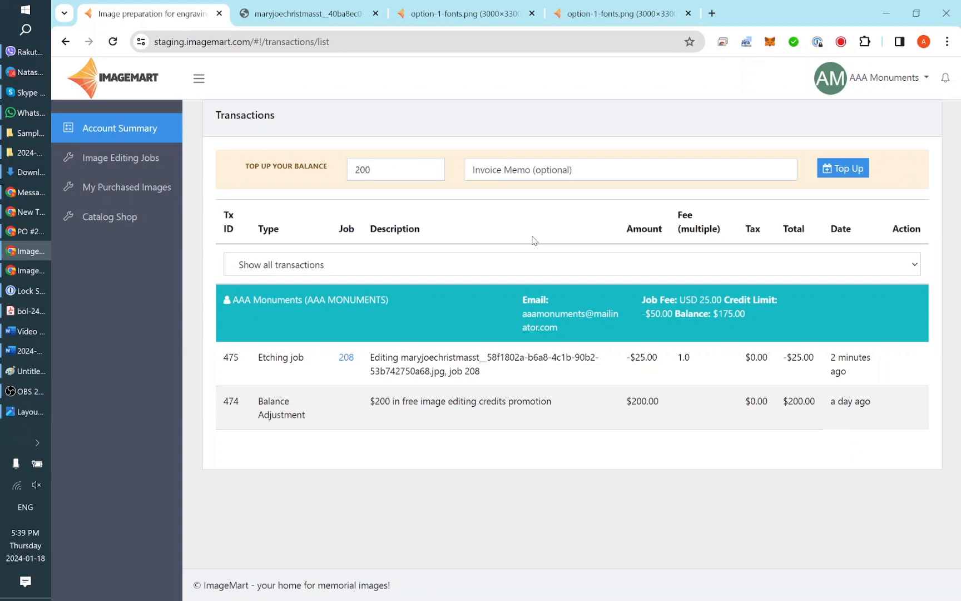
{"action": "left_click", "coordinate": [845, 169]}
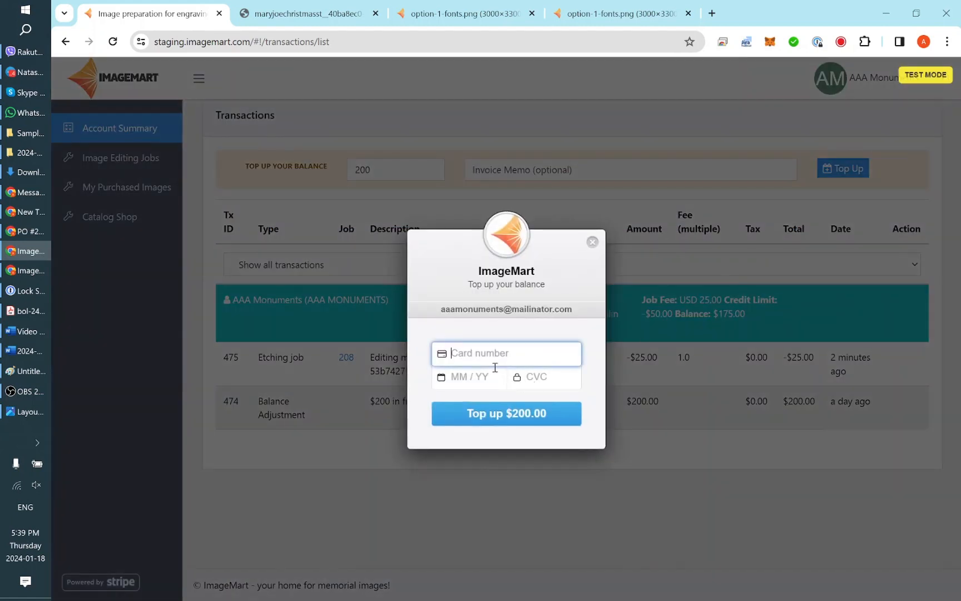
{"action": "left_click", "coordinate": [593, 243]}
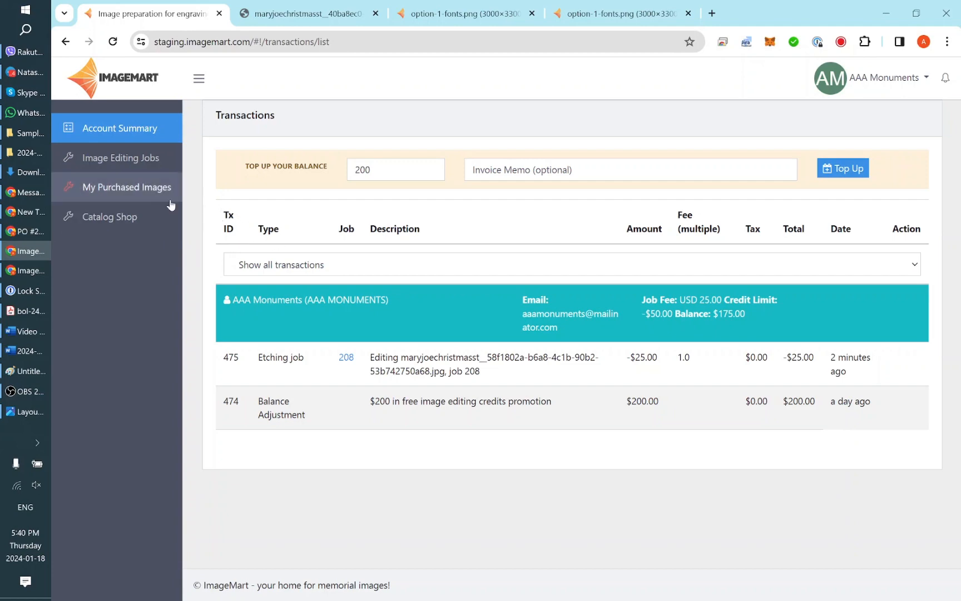
- Return to the image editing jobs list and review each job's status, source files, fee and instructions
{"action": "left_click", "coordinate": [136, 162]}
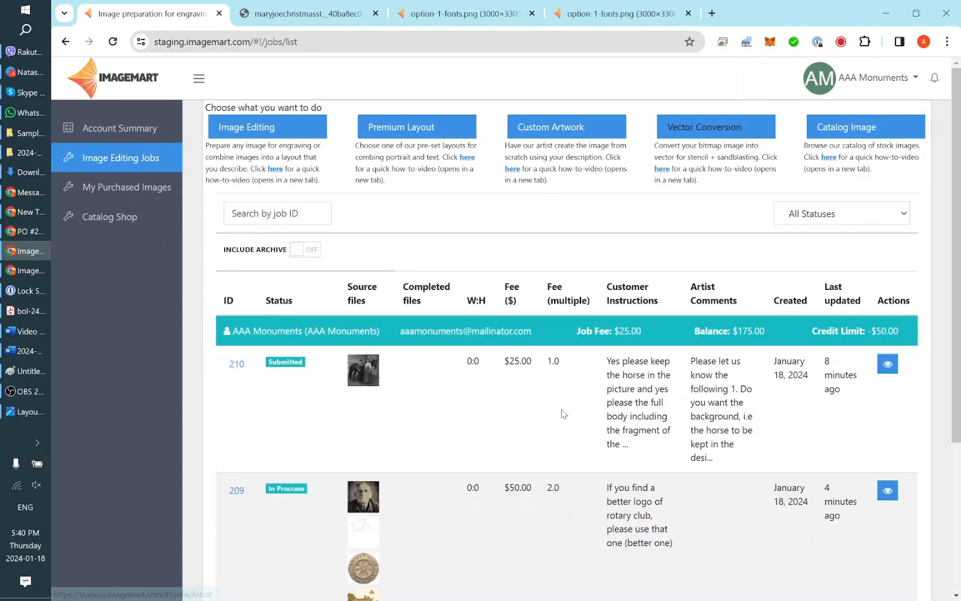
{"action": "scroll", "coordinate": [665, 440], "scroll_direction": "down", "scroll_amount": 1}
{"action": "scroll", "coordinate": [658, 425], "scroll_direction": "down", "scroll_amount": 1}
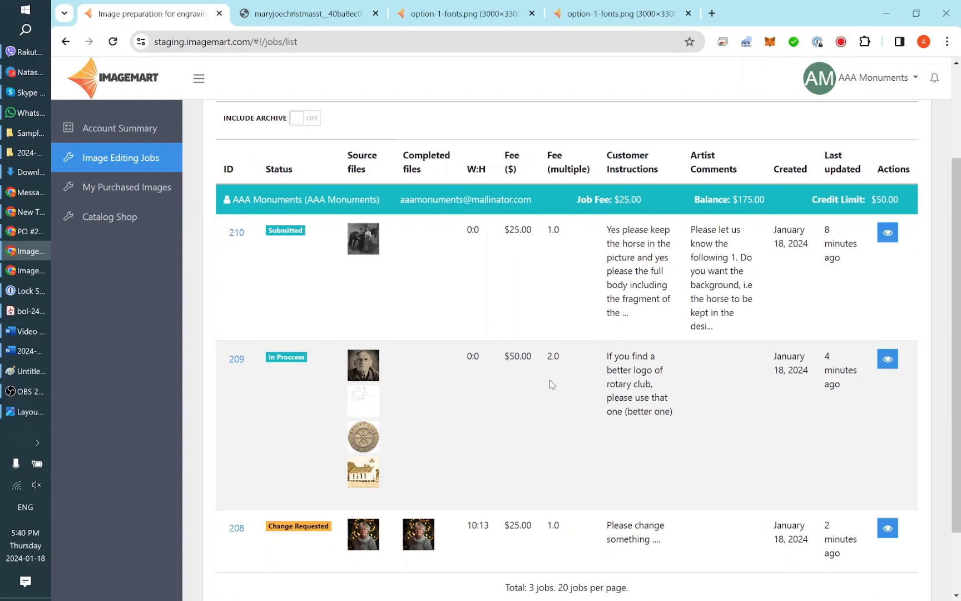
{"action": "scroll", "coordinate": [585, 388], "scroll_direction": "down", "scroll_amount": 2}
{"action": "scroll", "coordinate": [586, 388], "scroll_direction": "up", "scroll_amount": 3}
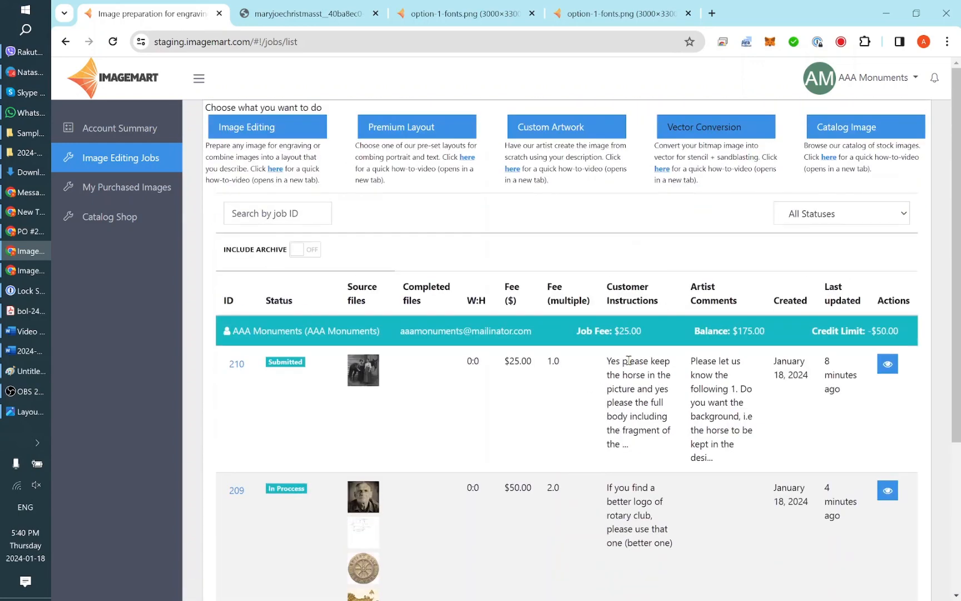
- Filter the jobs list by the Information Required status, and switch the filter to In Proccess to check the matching jobs
{"action": "scroll", "coordinate": [751, 320], "scroll_direction": "down", "scroll_amount": 1}
{"action": "left_click", "coordinate": [855, 150]}
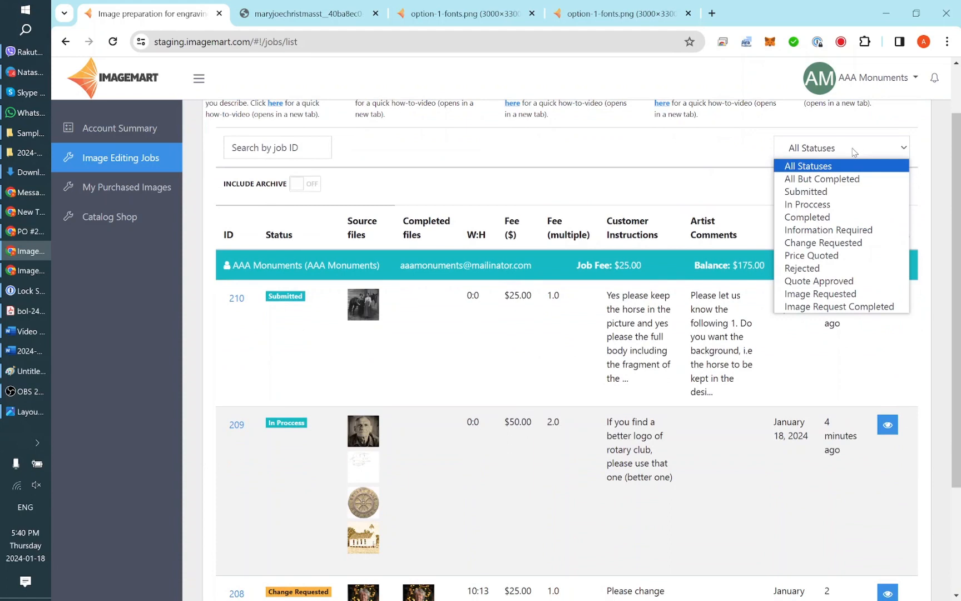
{"action": "left_click", "coordinate": [827, 230]}
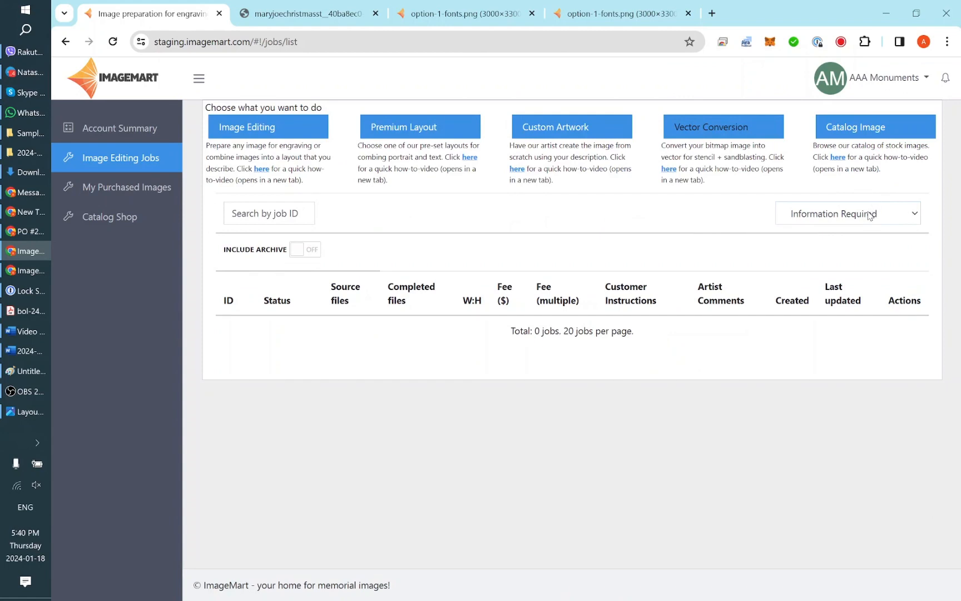
{"action": "left_click", "coordinate": [871, 215]}
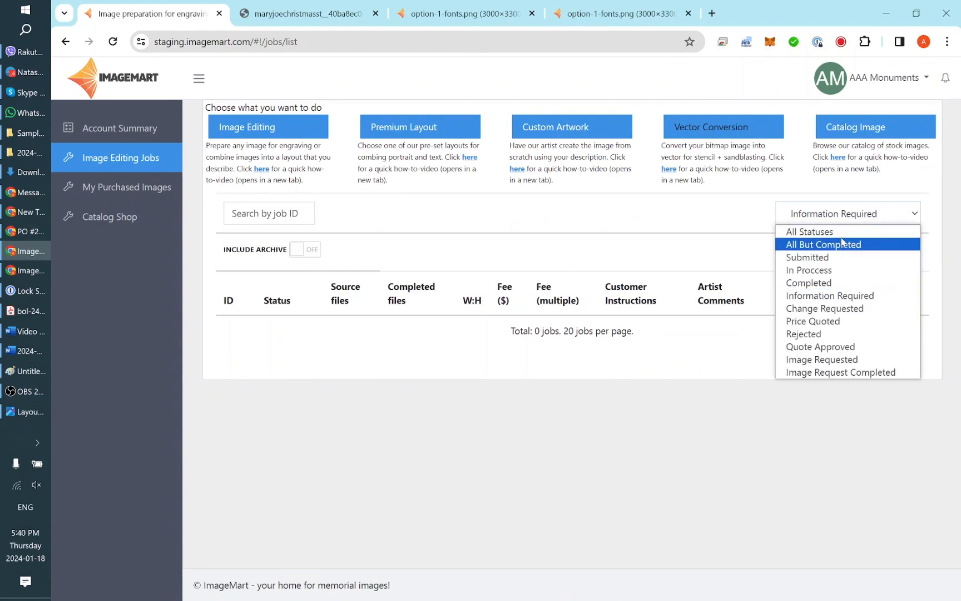
{"action": "left_click", "coordinate": [842, 271]}
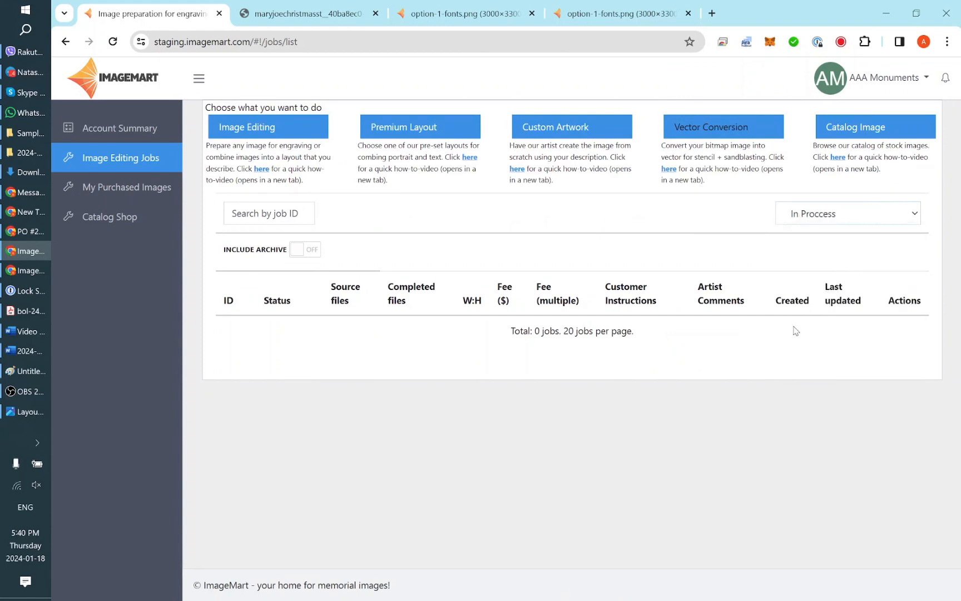
{"action": "scroll", "coordinate": [623, 389], "scroll_direction": "down", "scroll_amount": 1}
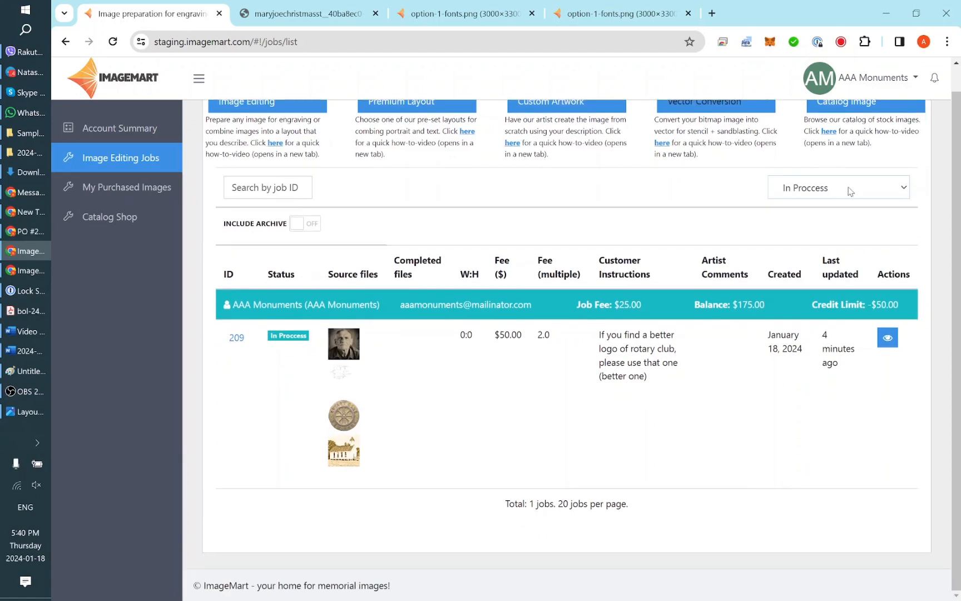
- Reset the jobs list's status filter to All Statuses and look through the full list
{"action": "left_click", "coordinate": [850, 189]}
{"action": "left_click", "coordinate": [834, 208]}
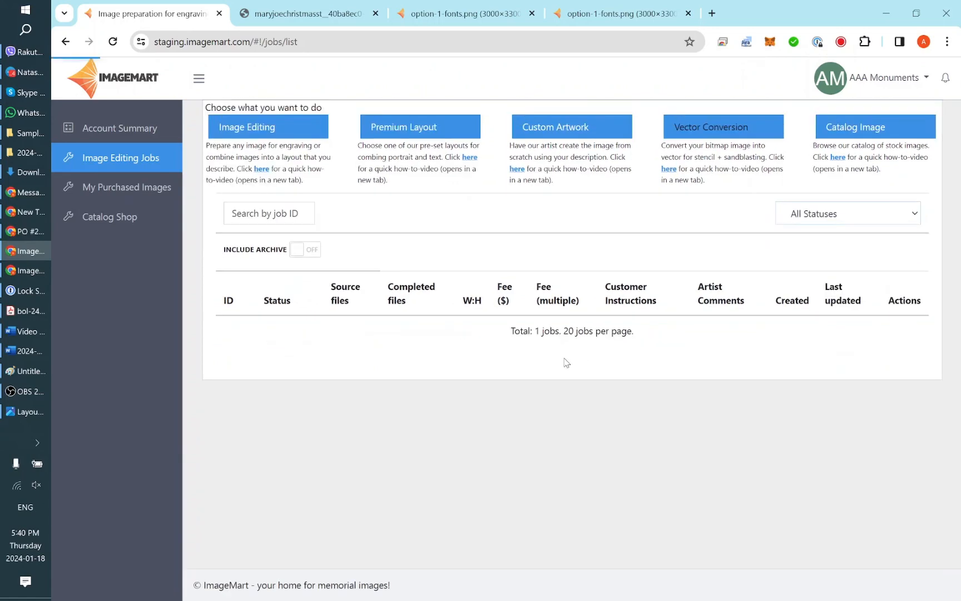
{"action": "scroll", "coordinate": [501, 386], "scroll_direction": "down", "scroll_amount": 1}
{"action": "scroll", "coordinate": [502, 387], "scroll_direction": "down", "scroll_amount": 3}
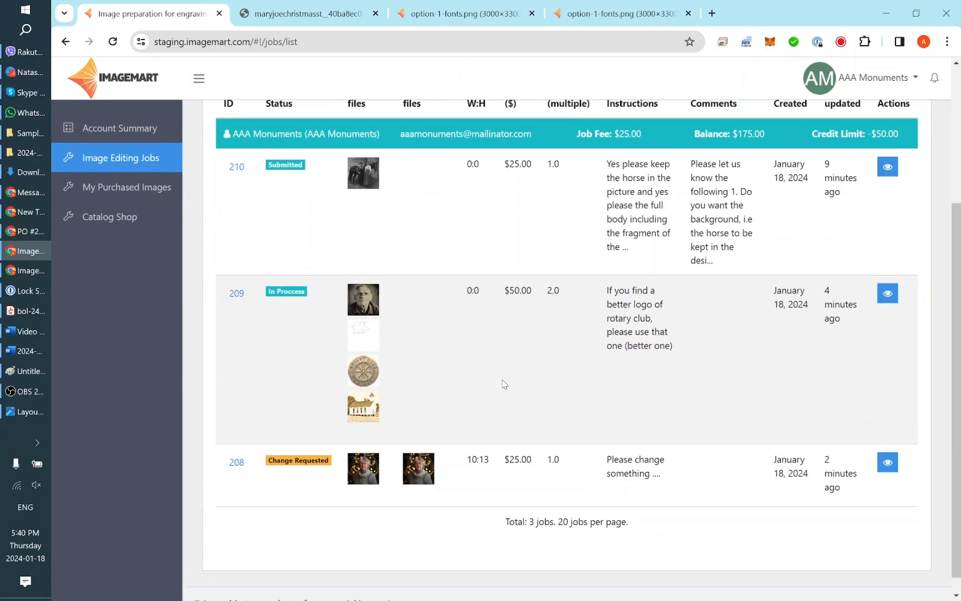
{"action": "scroll", "coordinate": [432, 338], "scroll_direction": "up", "scroll_amount": 3}
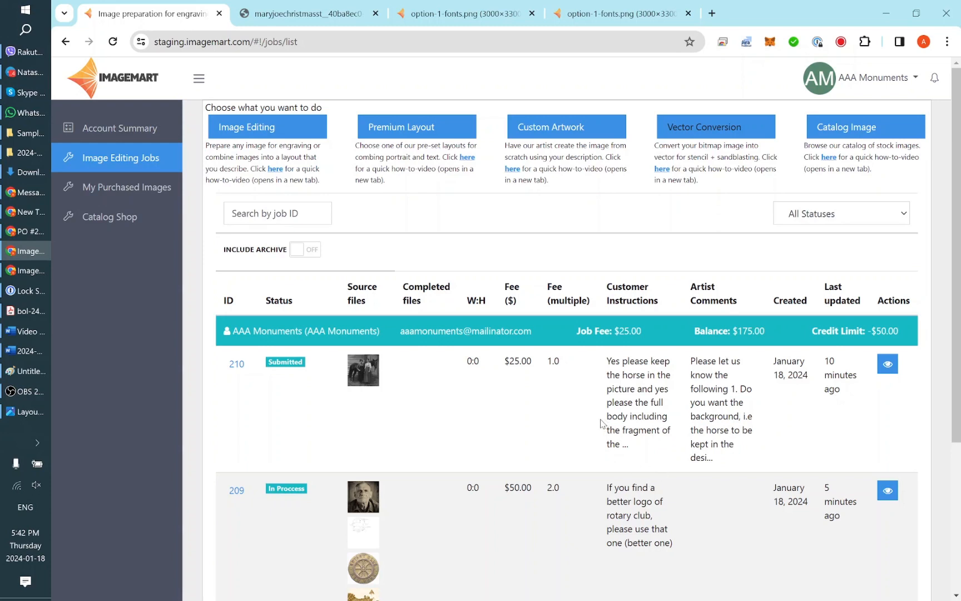
{"action": "scroll", "coordinate": [601, 424], "scroll_direction": "down", "scroll_amount": 1}
{"action": "scroll", "coordinate": [602, 424], "scroll_direction": "up", "scroll_amount": 1}
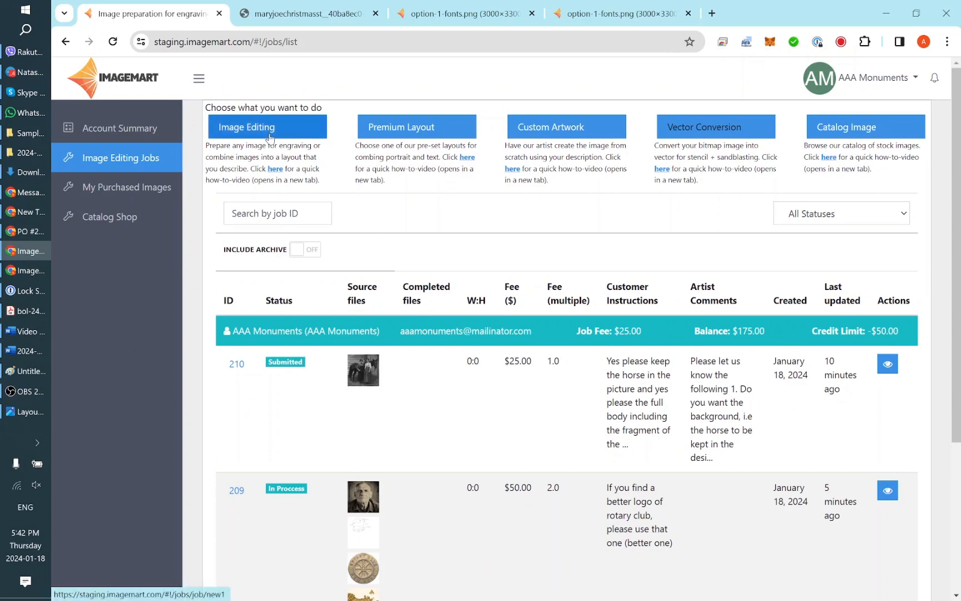
{"action": "left_click", "coordinate": [901, 82]}
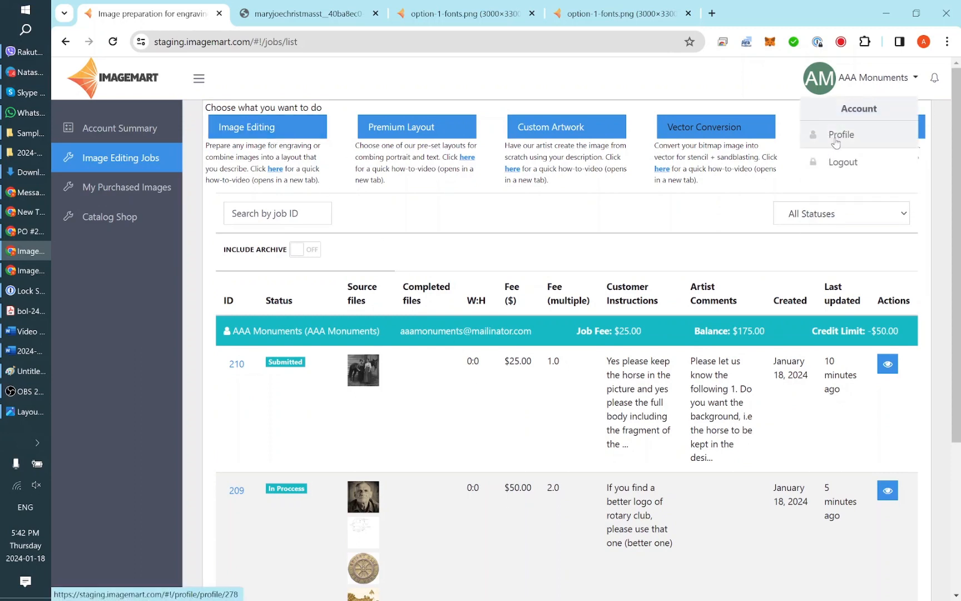
{"action": "left_click", "coordinate": [472, 237]}
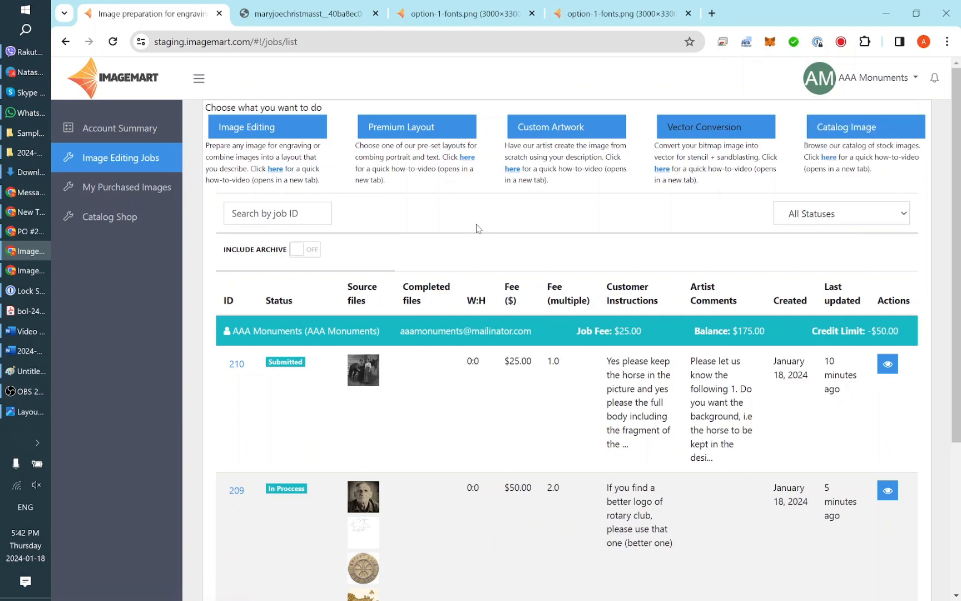